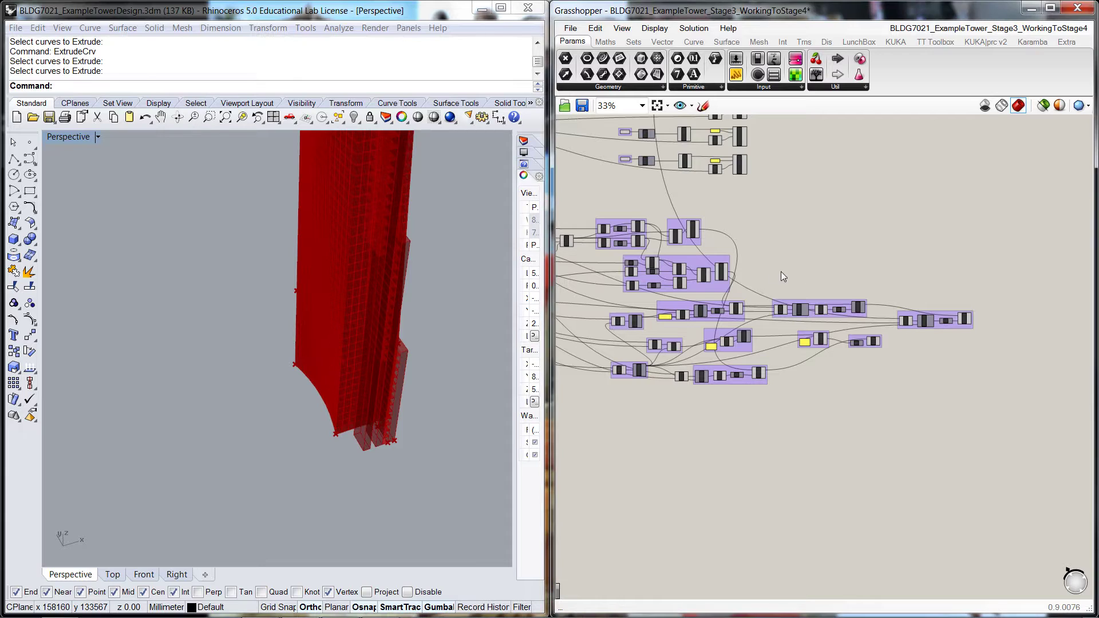
Examine the tower's cores and floor slabs in the model alongside the core and floor groups in the Grasshopper definition
scroll(765, 276, "up", 2)
right_click_drag(741, 264, 891, 241)
scroll(895, 249, "down", 1)
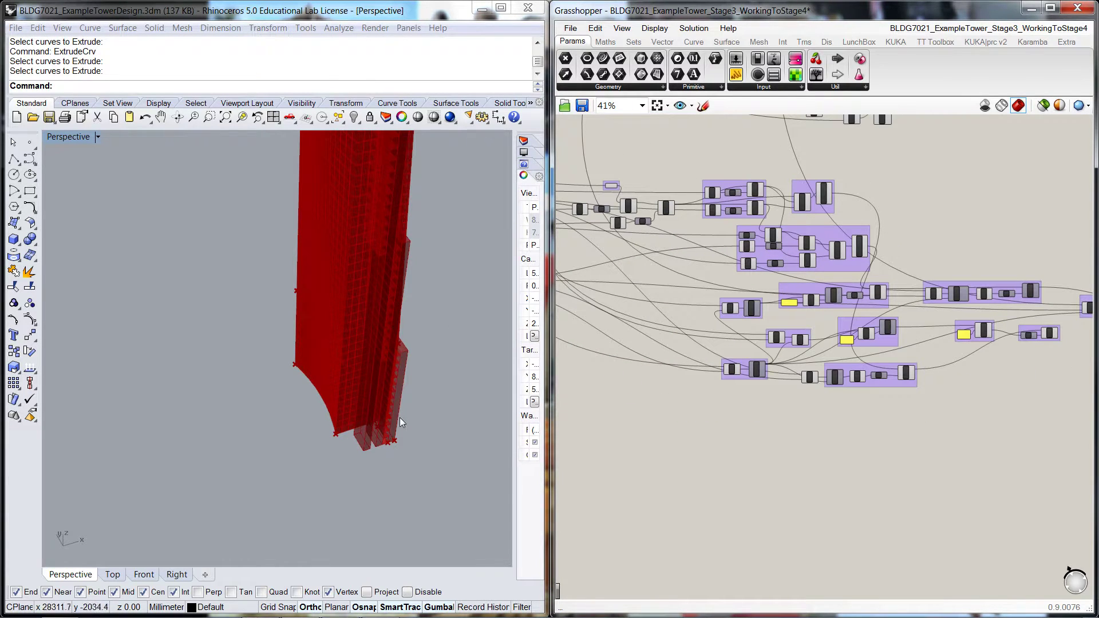
right_click_drag(769, 422, 849, 446)
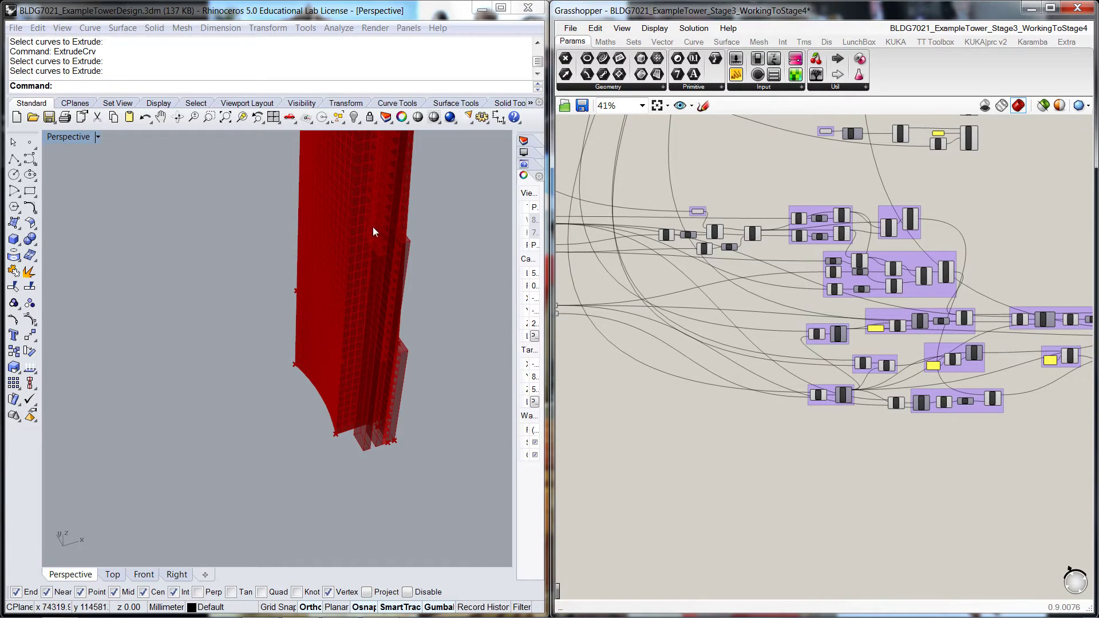
right_click_drag(318, 482, 361, 481)
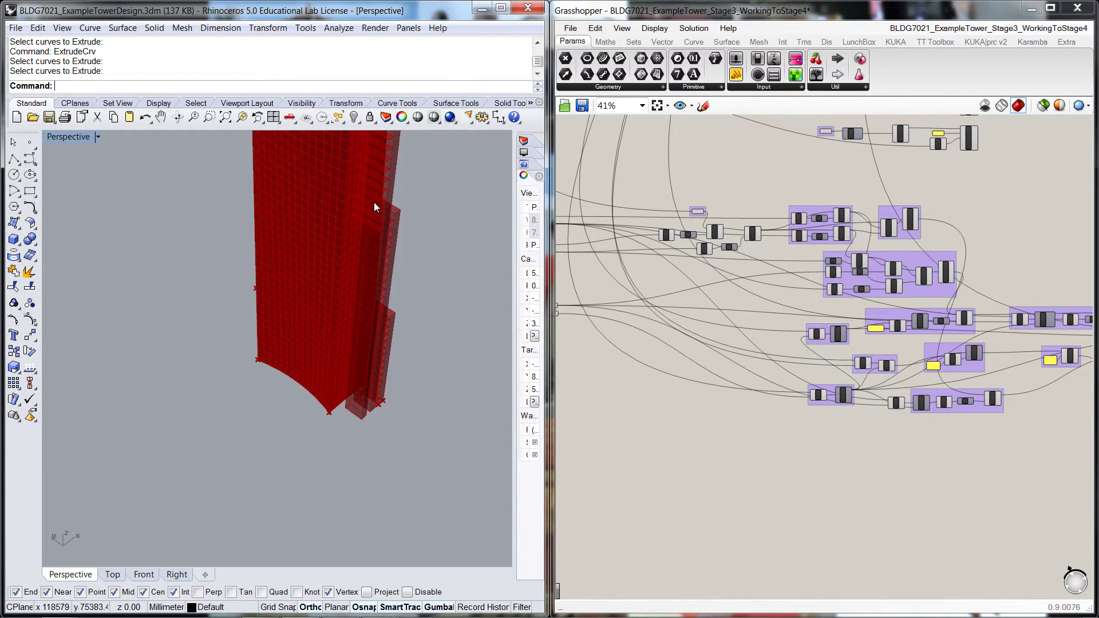
right_click_drag(975, 461, 914, 465)
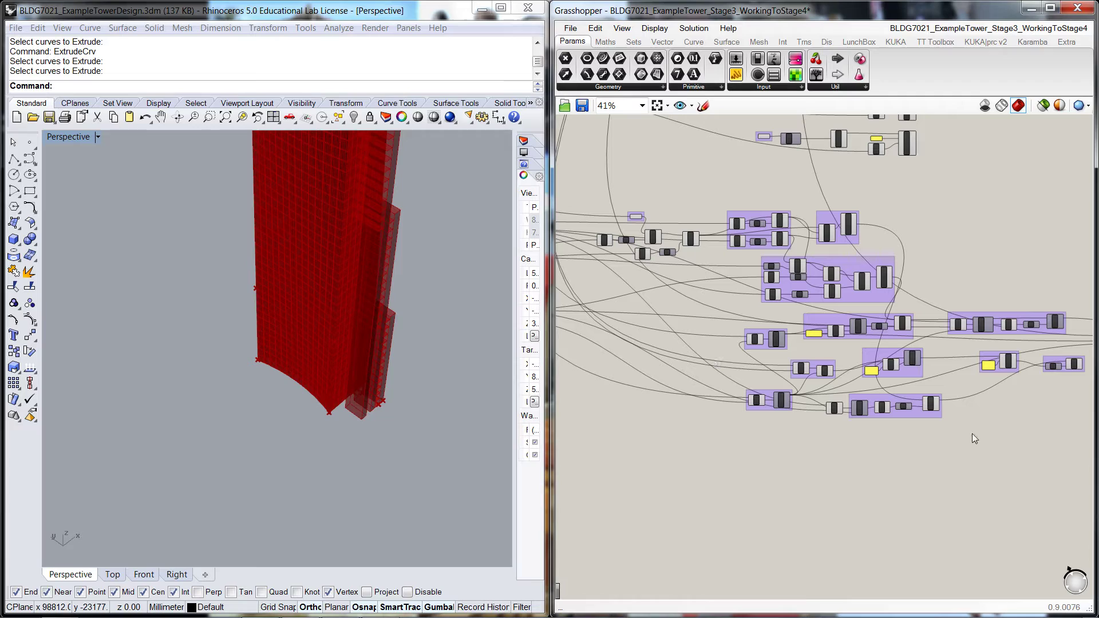
right_click_drag(412, 334, 396, 410)
scroll(406, 444, "up", 2)
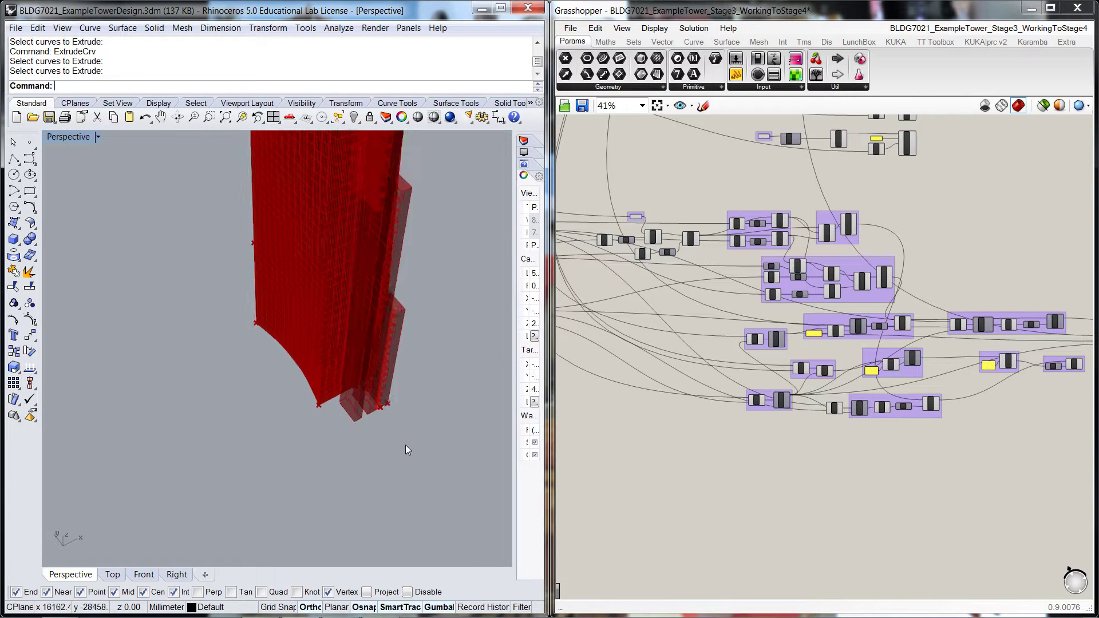
right_click_drag(366, 433, 370, 434)
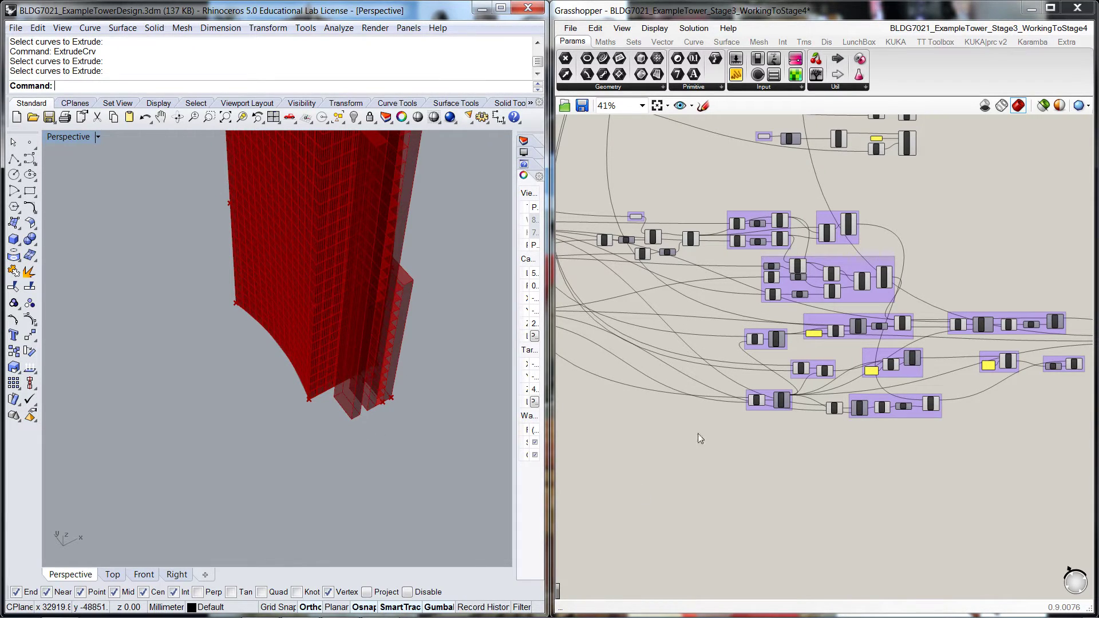
right_click_drag(976, 422, 847, 463)
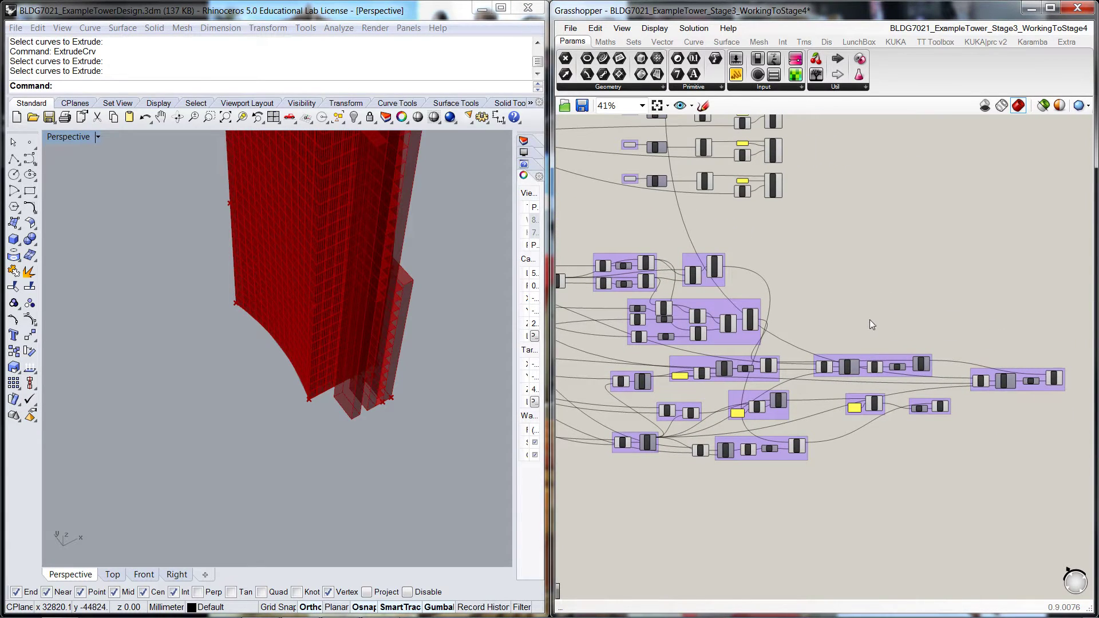
scroll(869, 319, "up", 2)
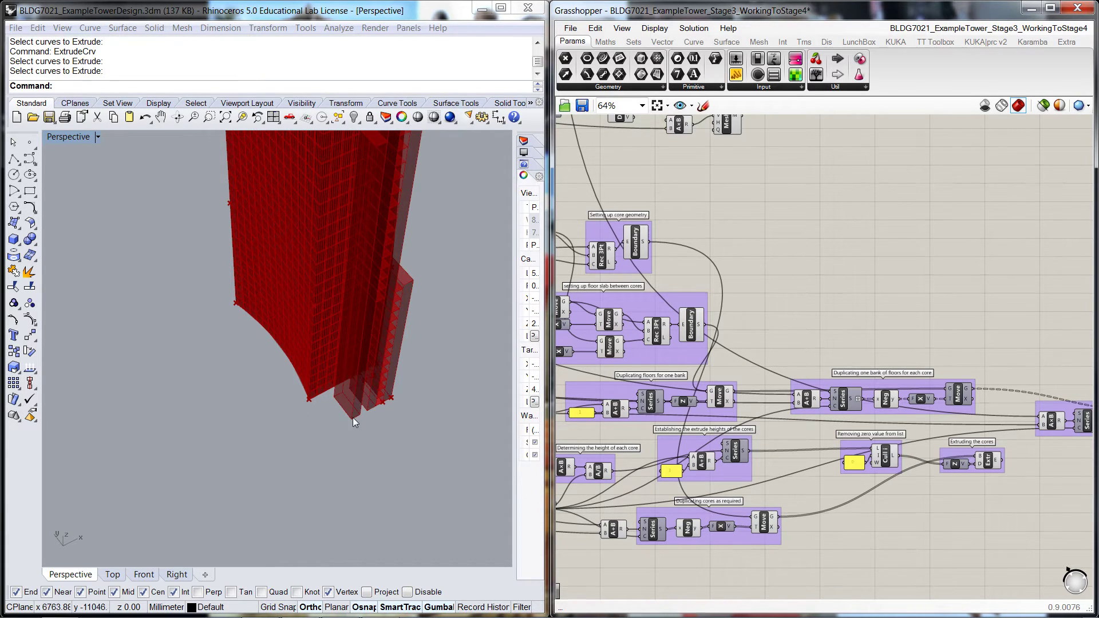
right_click_drag(353, 421, 413, 314)
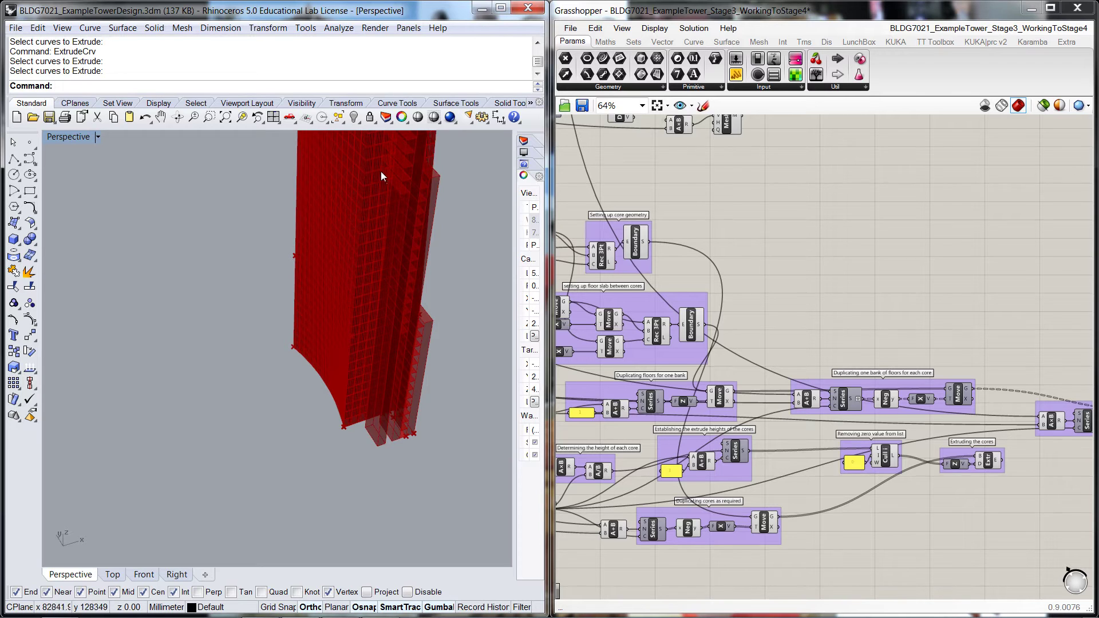
scroll(393, 467, "up", 3)
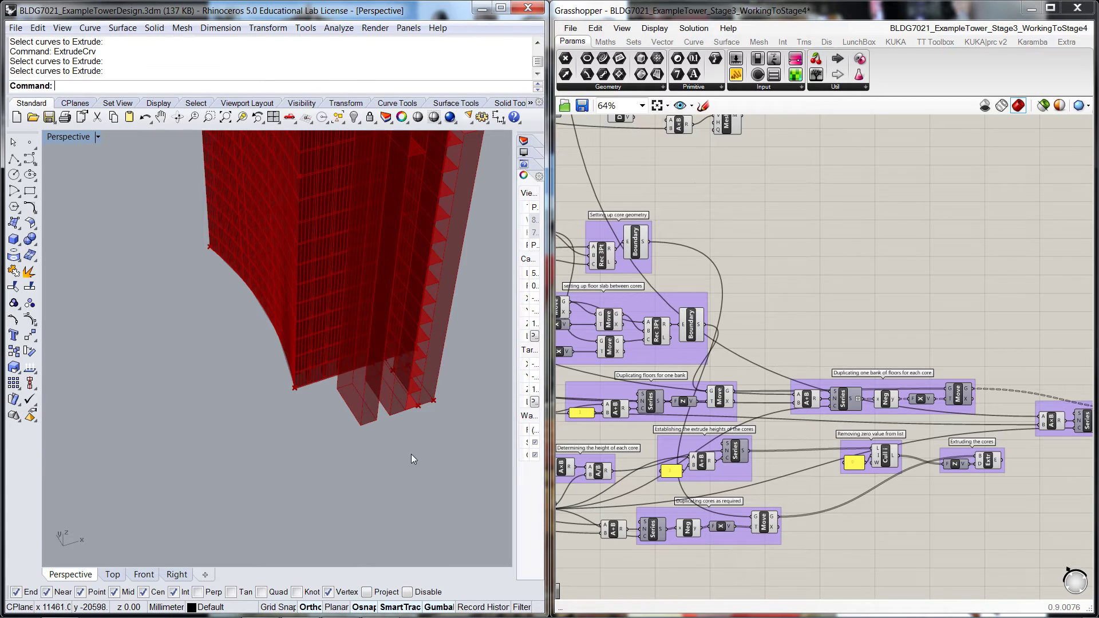
scroll(411, 454, "down", 2)
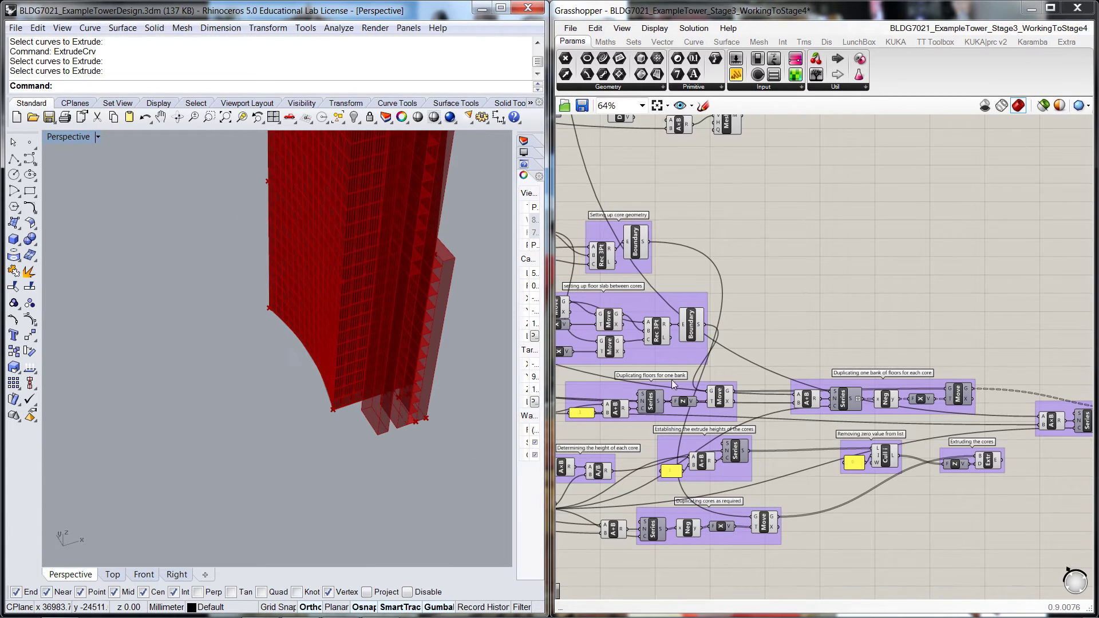
Add a Series component above the floor duplication group and feed its count from the rounded number of cores needed
double_click(826, 300)
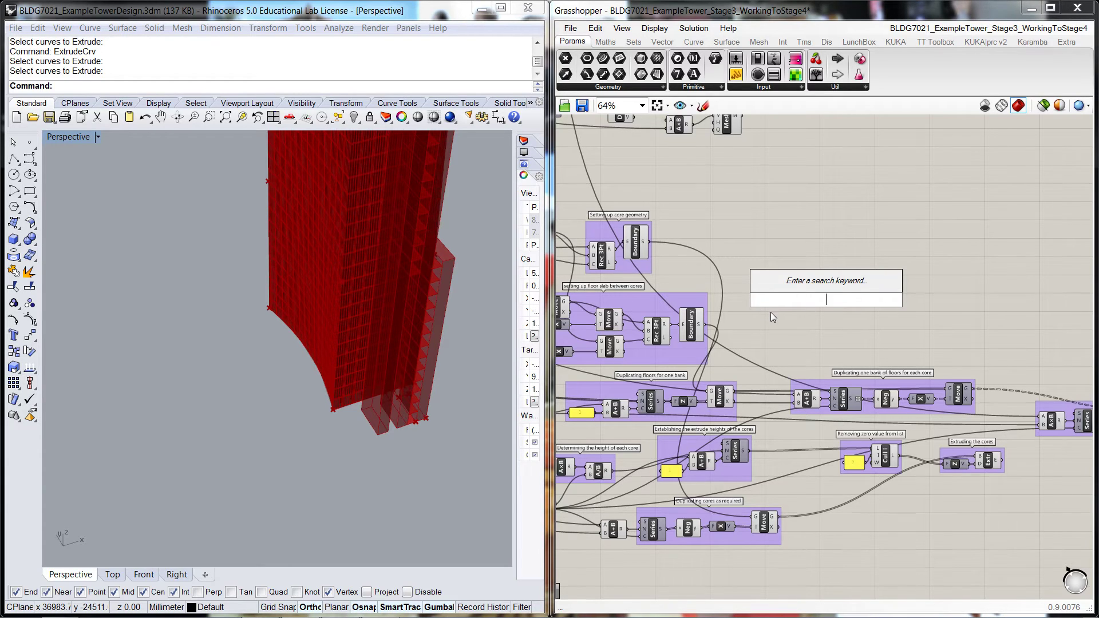
type("series")
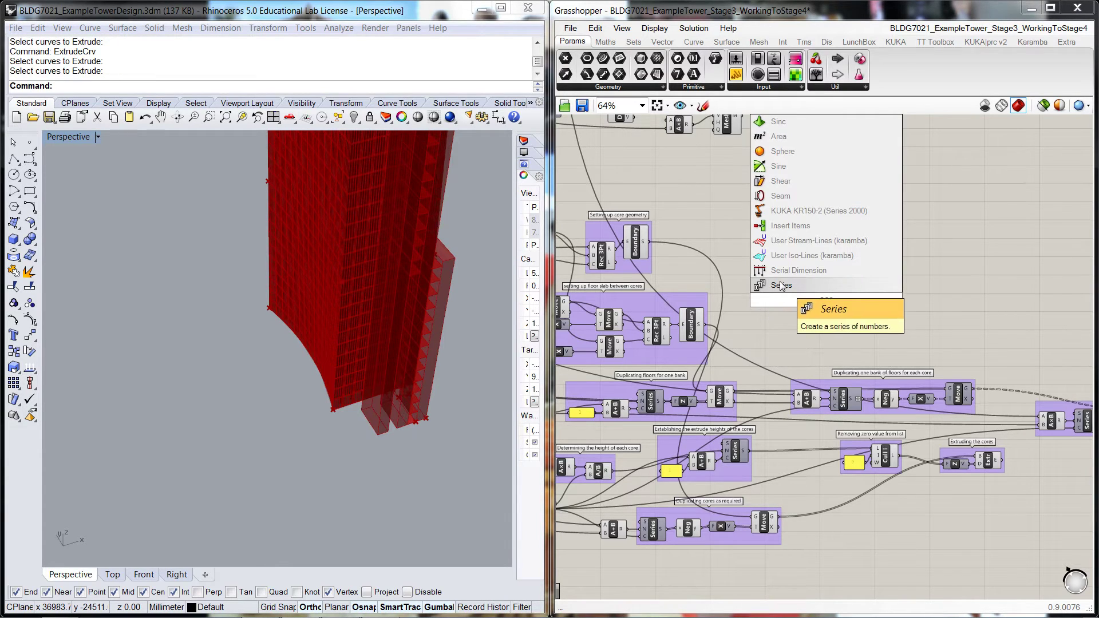
left_click(781, 285)
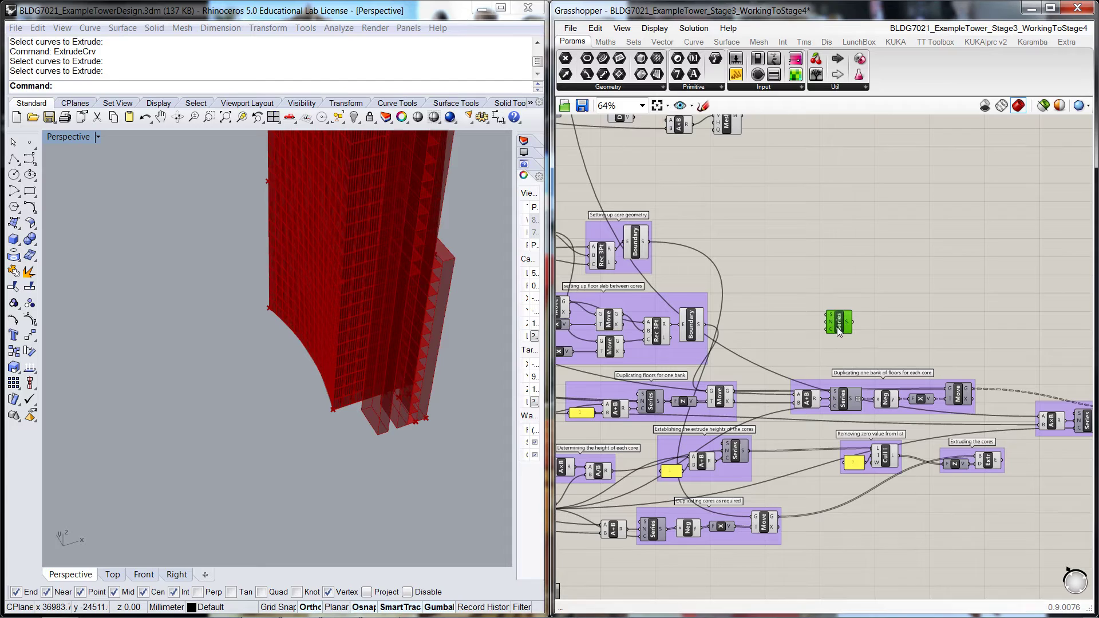
left_click(783, 320)
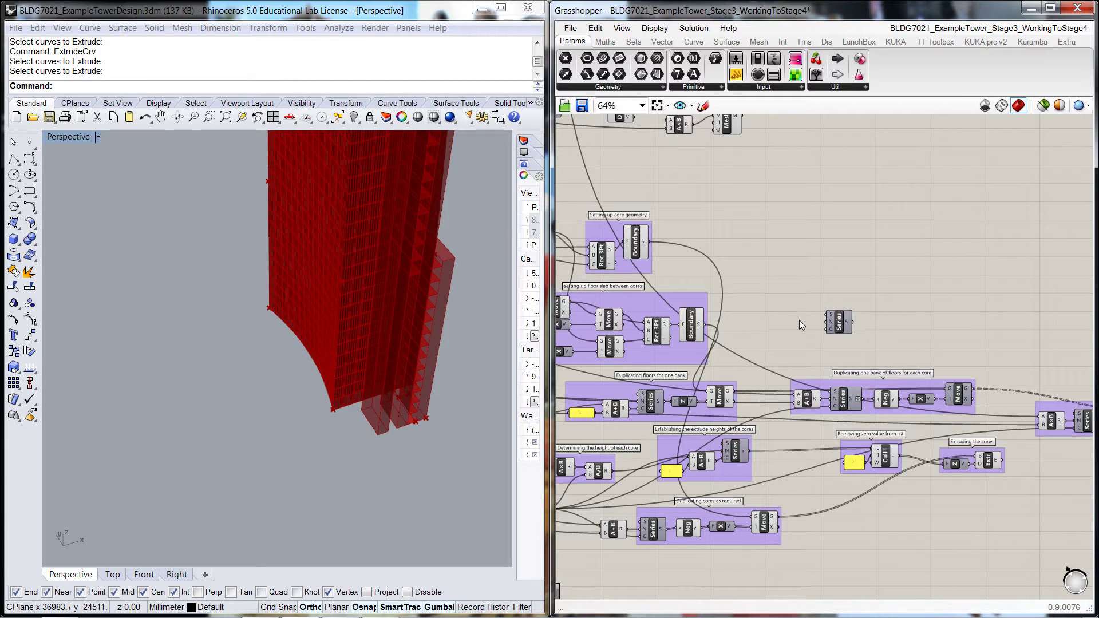
right_click_drag(801, 325, 913, 297)
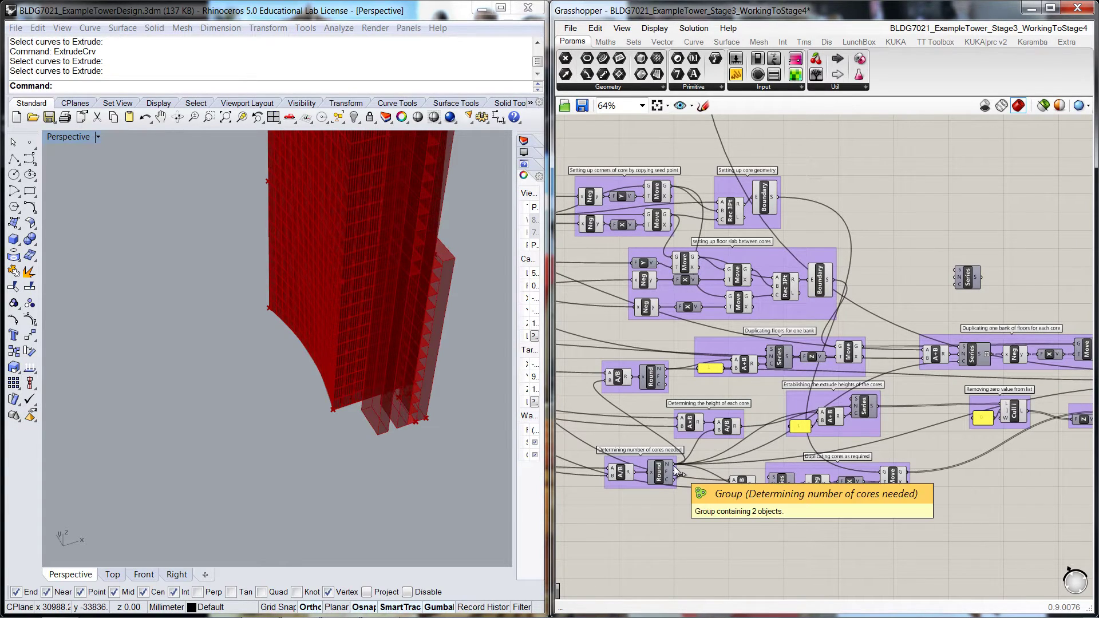
left_click_drag(675, 470, 969, 298)
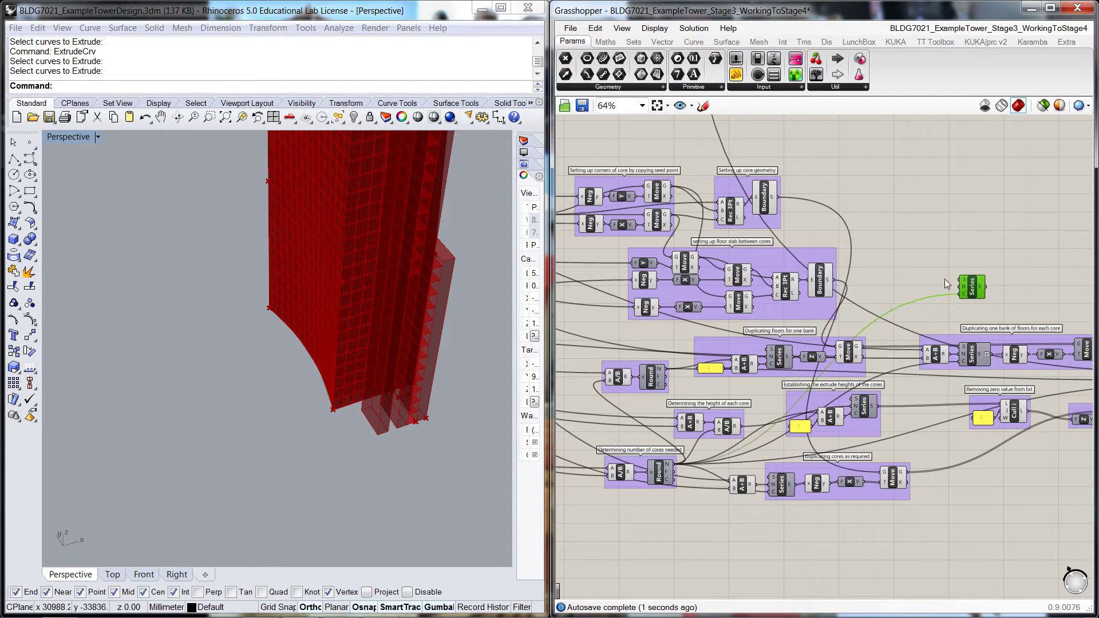
left_click(916, 271)
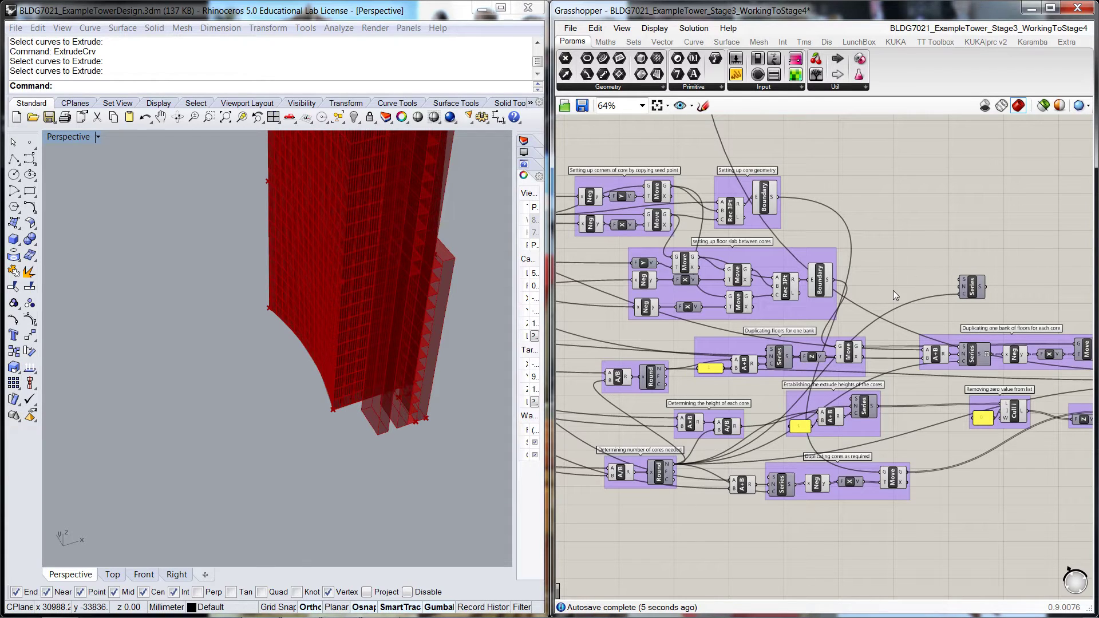
Add an Addition component before the new Series and connect its result to the Series step input
double_click(902, 271)
type("addition")
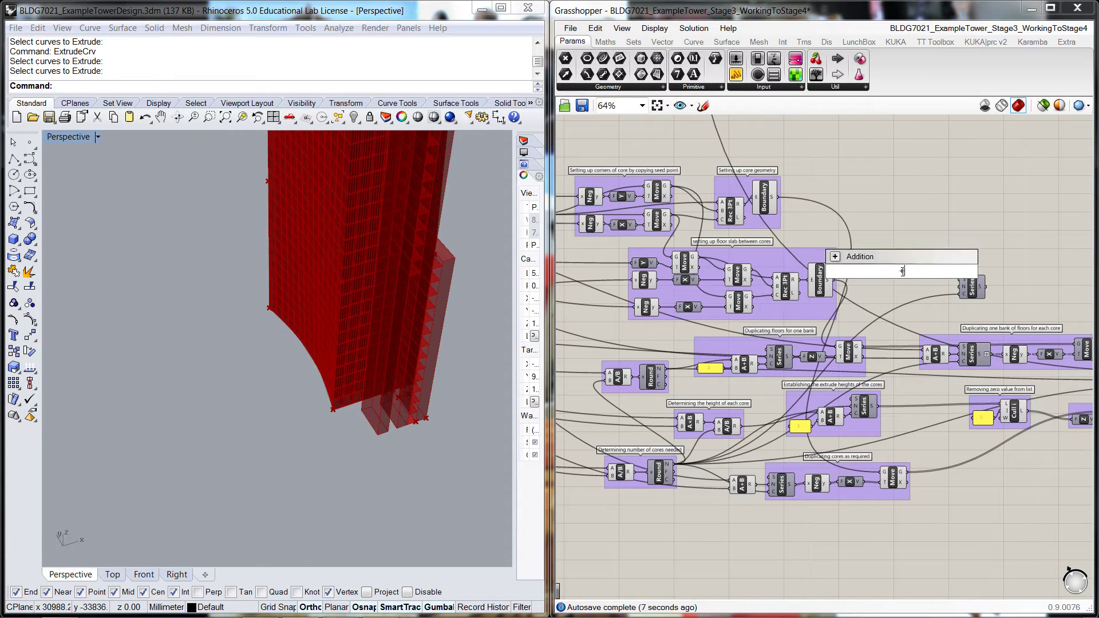
key("Return")
left_click_drag(972, 291, 999, 289)
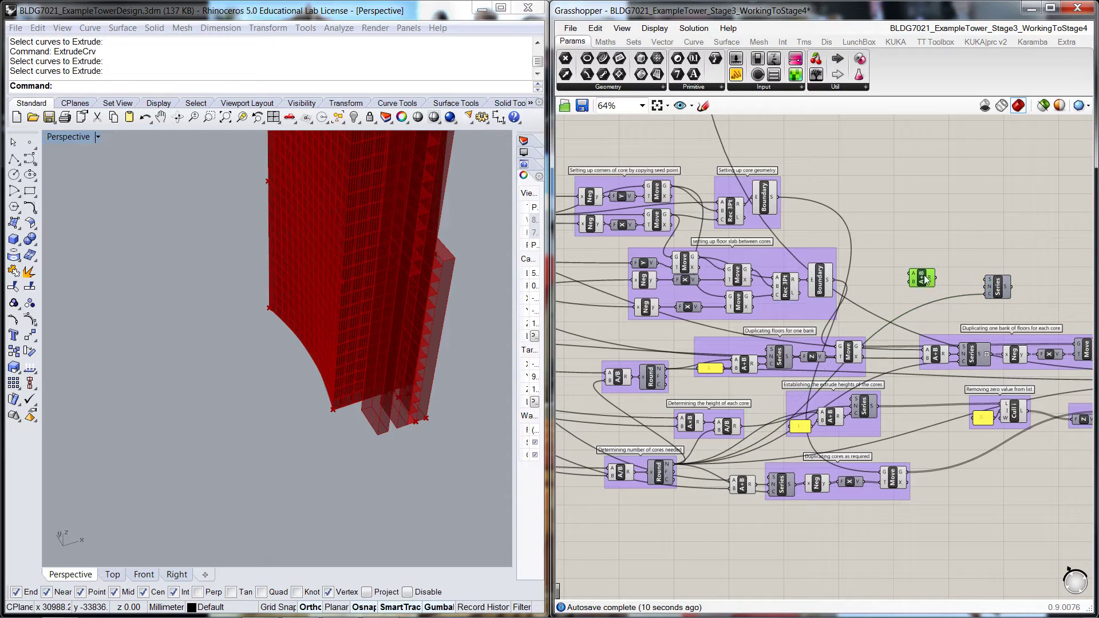
left_click_drag(920, 278, 983, 286)
left_click(966, 263)
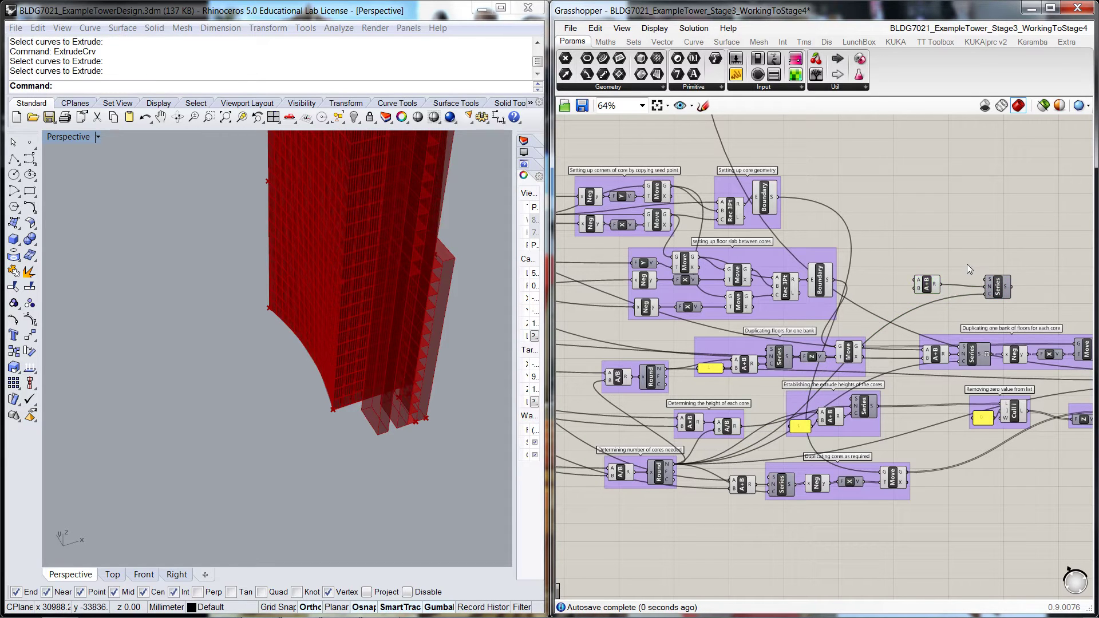
Connect the Core Width slider to the A input of the new Addition component
scroll(967, 263, "down", 5)
scroll(644, 246, "up", 8)
scroll(657, 215, "down", 2)
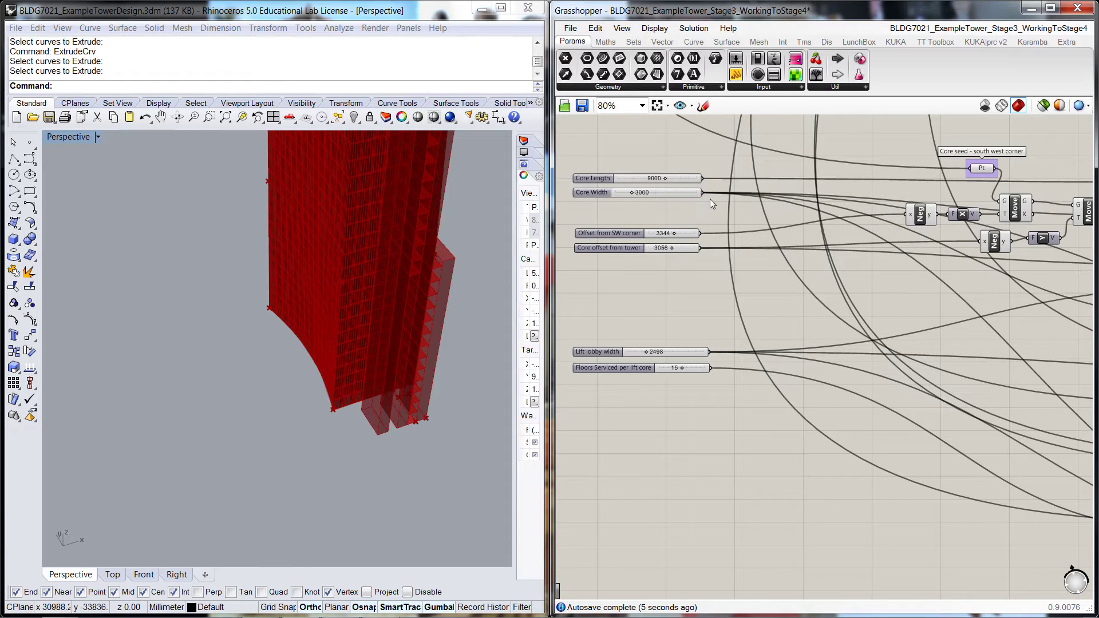
left_click_drag(701, 193, 886, 266)
scroll(1093, 309, "down", 5)
scroll(1055, 327, "up", 6)
scroll(869, 248, "down", 5)
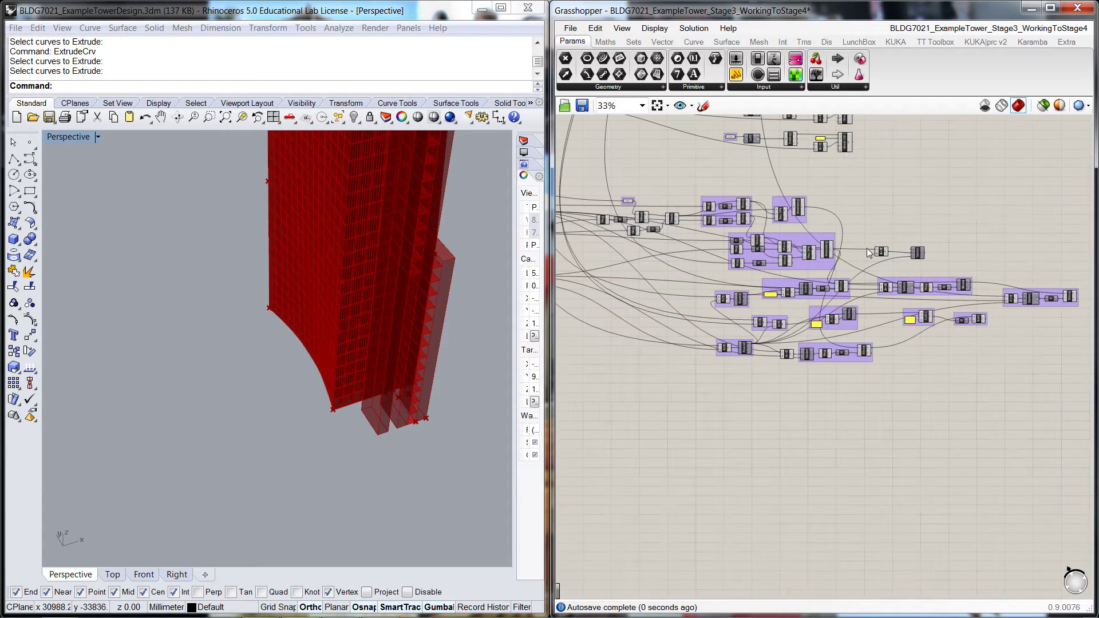
Connect the Lift lobby width slider to the Addition's B input and line up the Addition and Series components
right_click_drag(618, 328, 797, 355)
scroll(664, 303, "up", 5)
right_click_drag(618, 329, 849, 382)
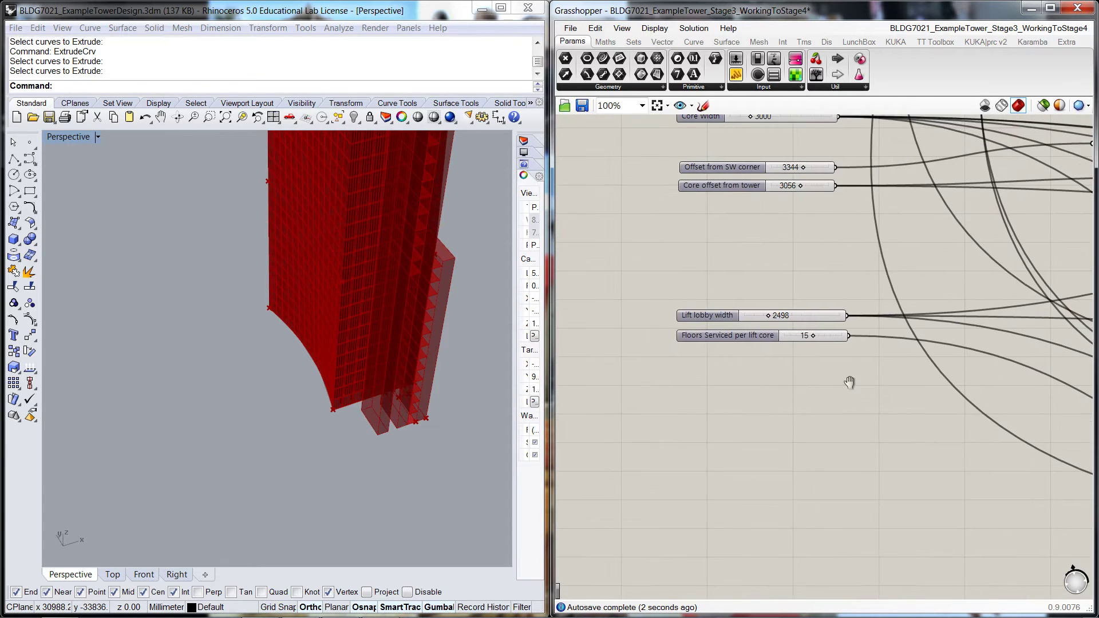
scroll(838, 333, "up", 3)
left_click_drag(857, 301, 970, 267)
scroll(960, 310, "down", 6)
scroll(932, 317, "up", 3)
right_click_drag(994, 218, 871, 197)
left_click_drag(850, 251, 835, 247)
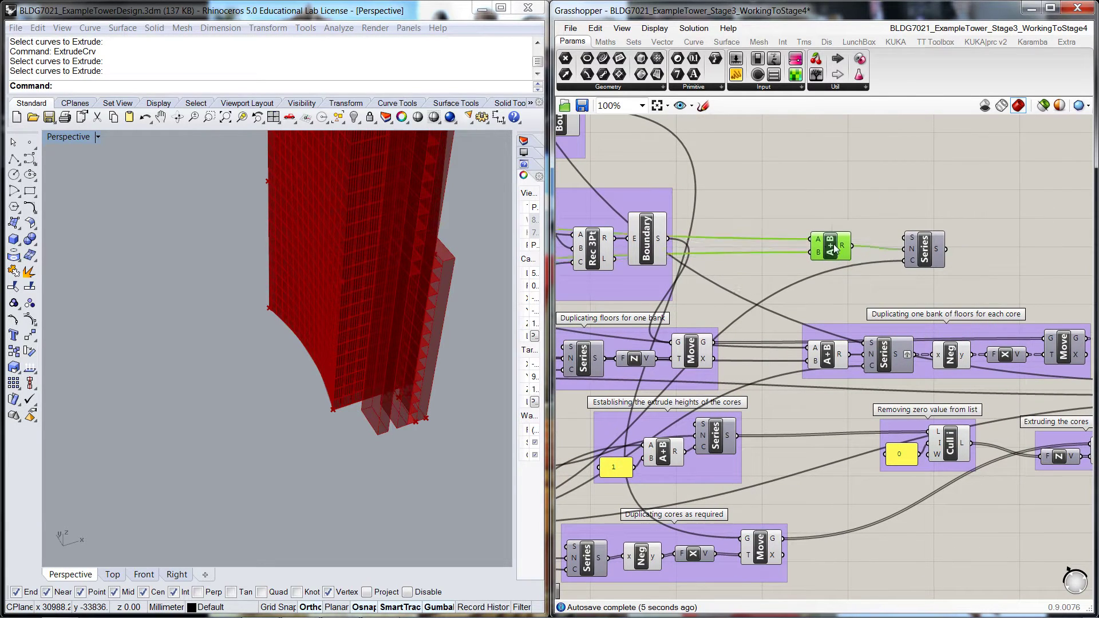
left_click_drag(924, 250, 887, 246)
Add a panel above the new Series component and connect the Series output to it
double_click(1000, 218)
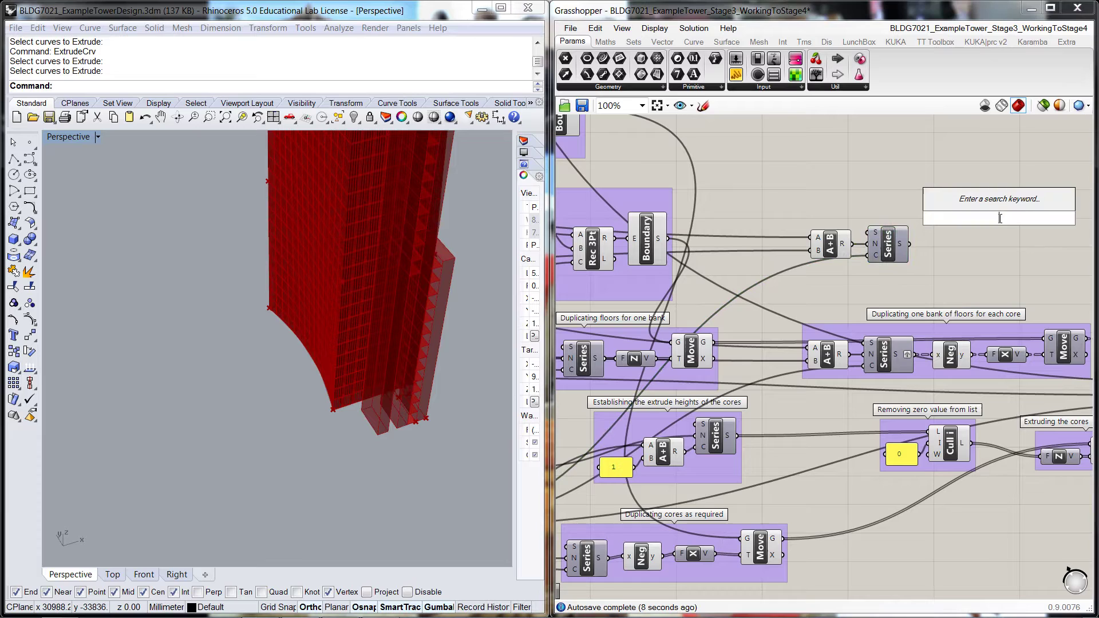
type("panel")
key("Return")
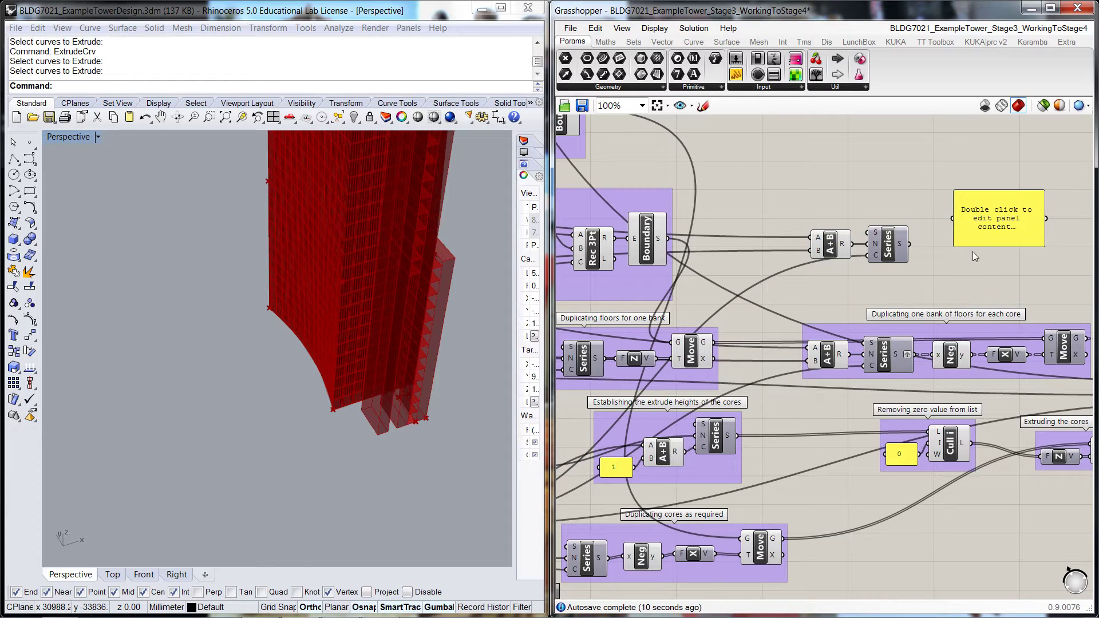
left_click_drag(1006, 220, 1014, 188)
left_click_drag(909, 244, 984, 160)
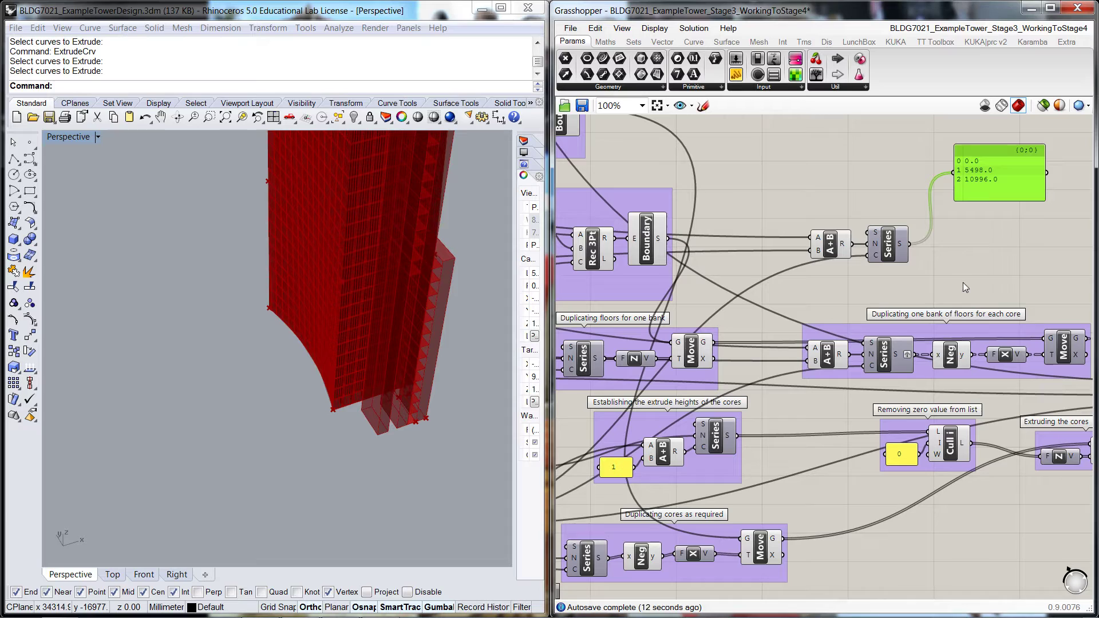
Add a Cull Index component below the Series output panel
right_click_drag(962, 256, 851, 248)
left_click(914, 218)
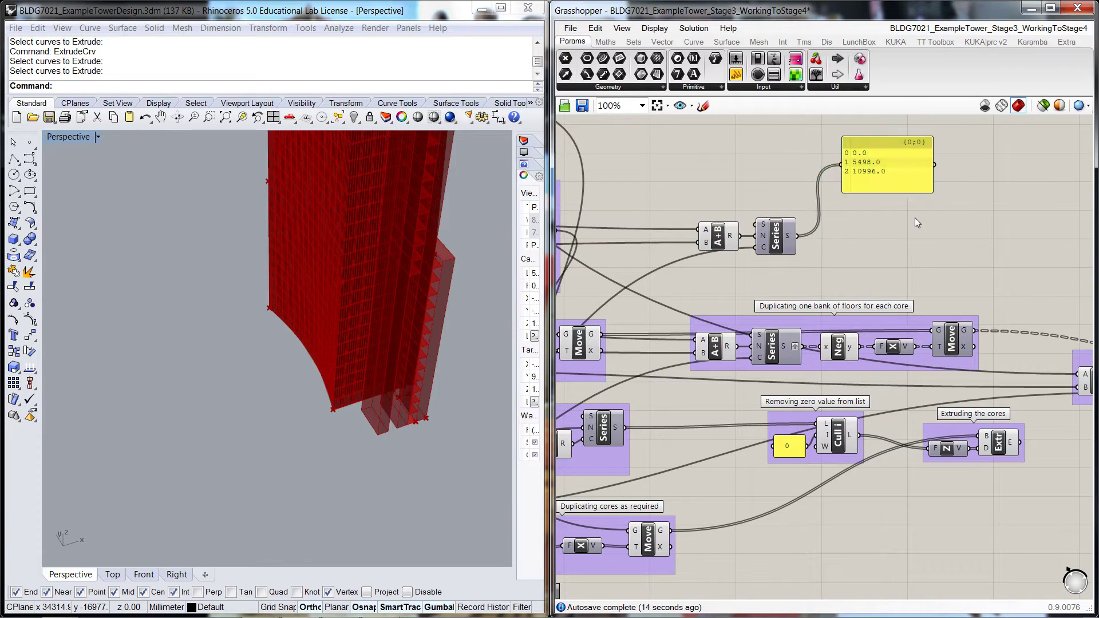
double_click(914, 218)
type("cull")
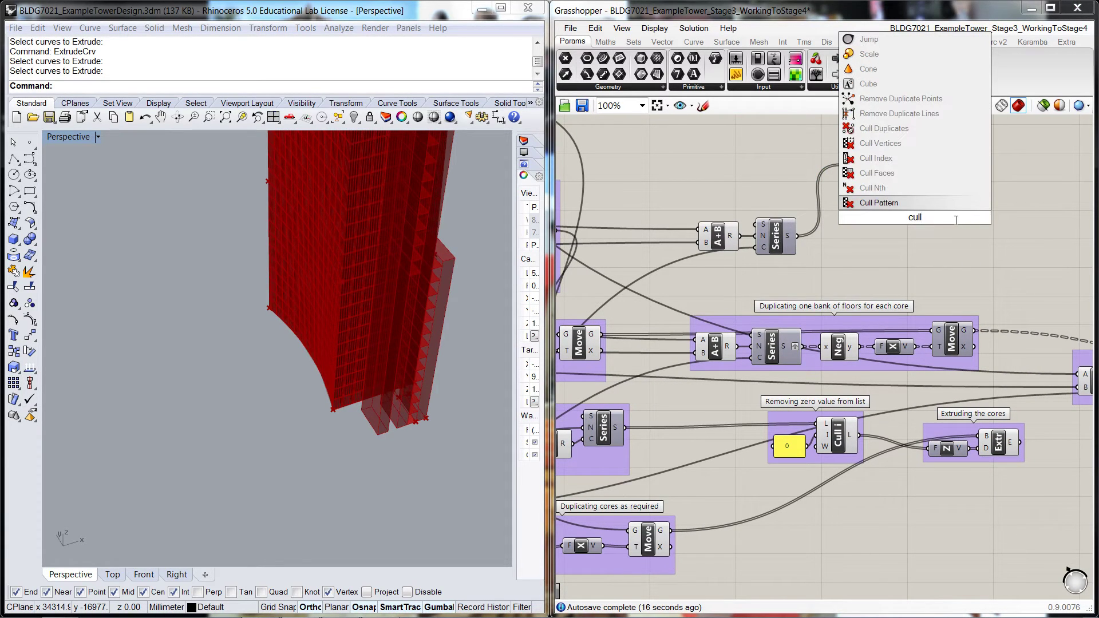
left_click(889, 158)
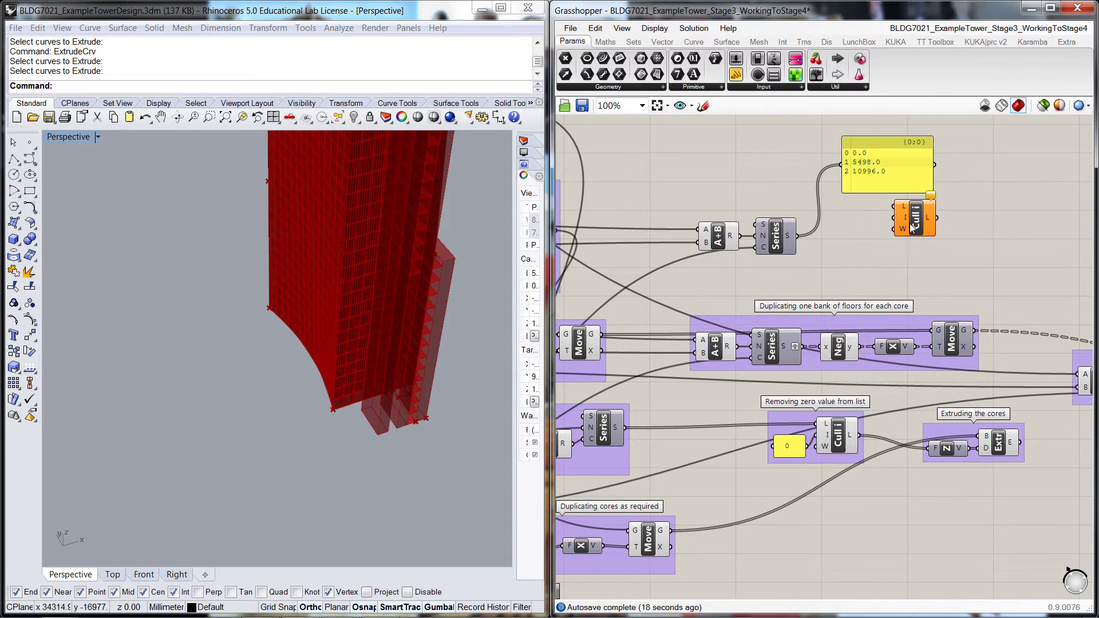
left_click_drag(909, 224, 911, 243)
Create a panel containing 0 and connect it to the Cull Index component's index input
left_click(877, 170)
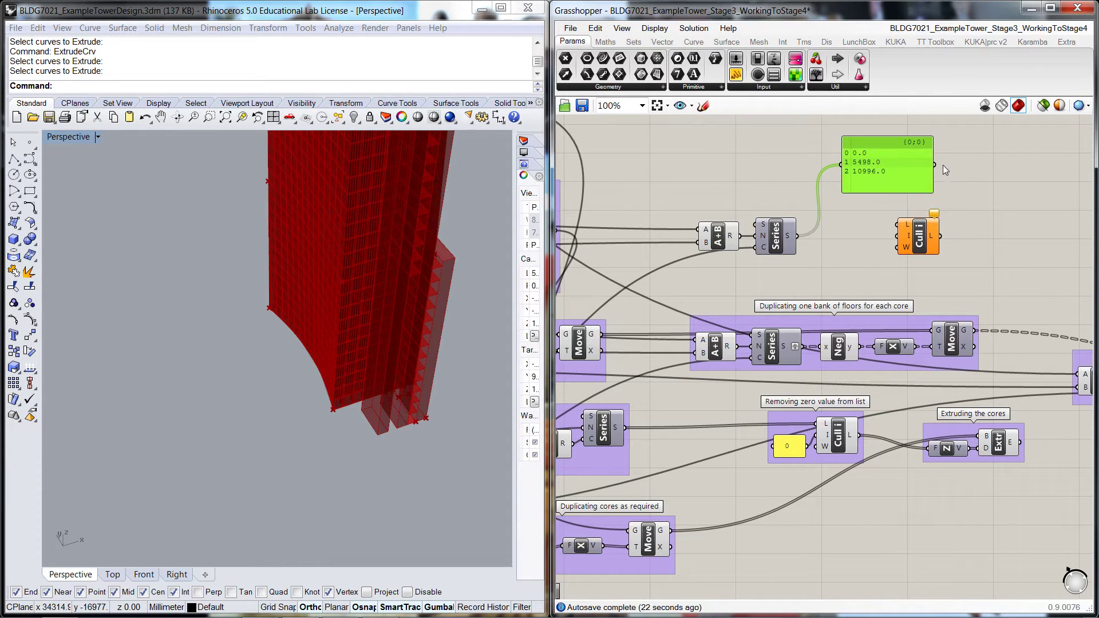
type("0")
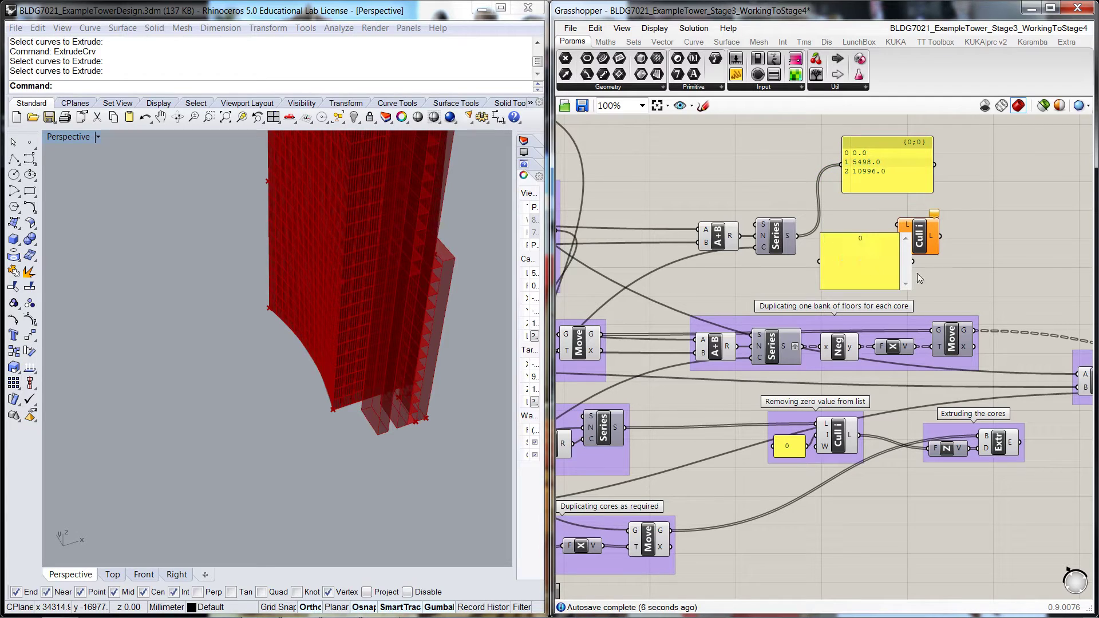
left_click(917, 277)
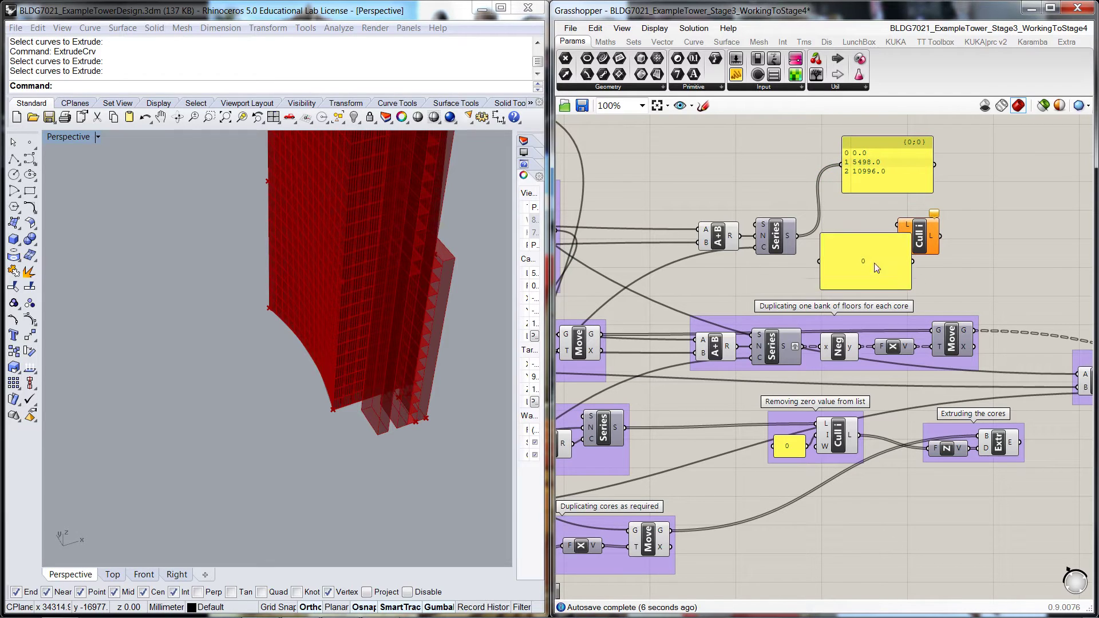
left_click_drag(873, 263, 897, 235)
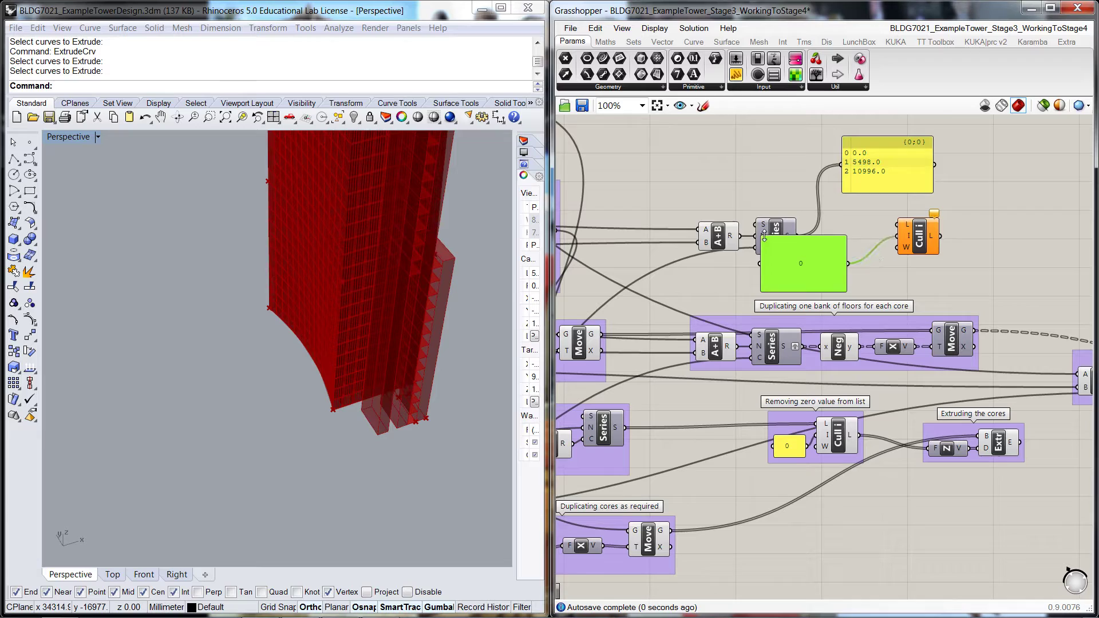
Run the Series output through Cull Index into the output panel and arrange the shrunken 0 panel beside the Cull Index component
left_click_drag(761, 236, 827, 266)
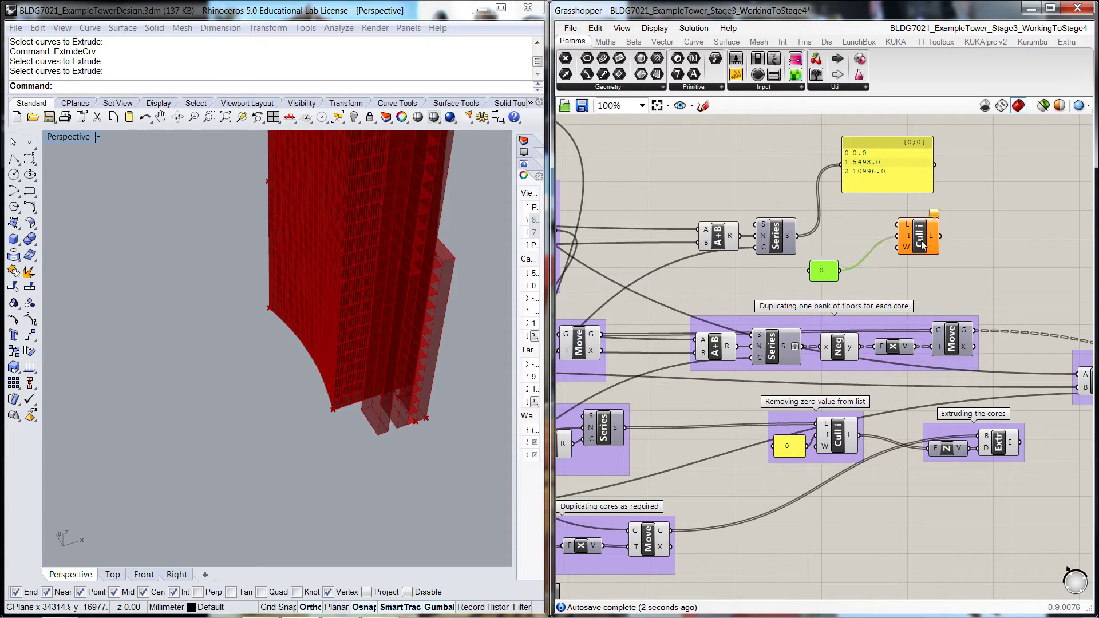
left_click_drag(922, 244, 962, 148)
left_click(977, 229)
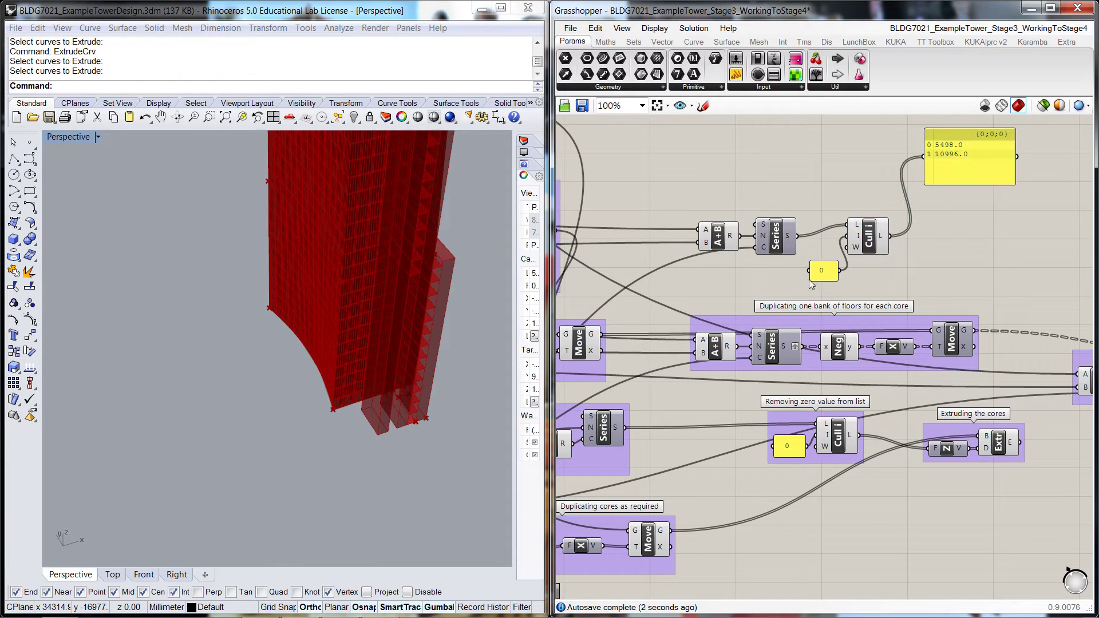
mouse_move(824, 273)
left_mouse_down()
mouse_move(832, 258)
mouse_move(806, 271)
left_mouse_up()
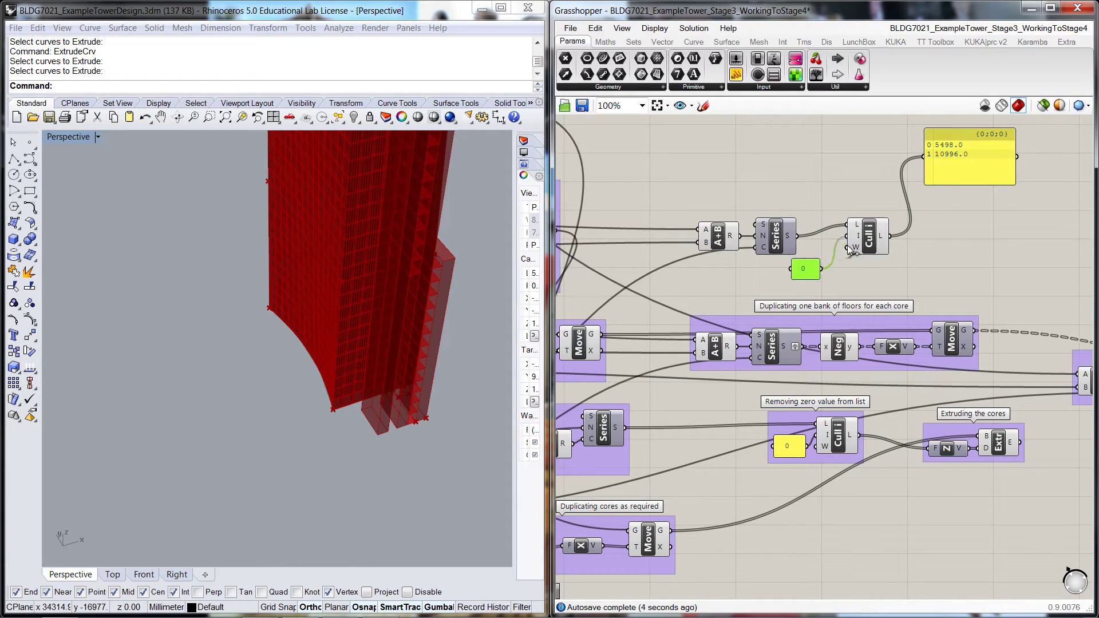
left_click_drag(862, 239, 848, 248)
left_click(905, 255)
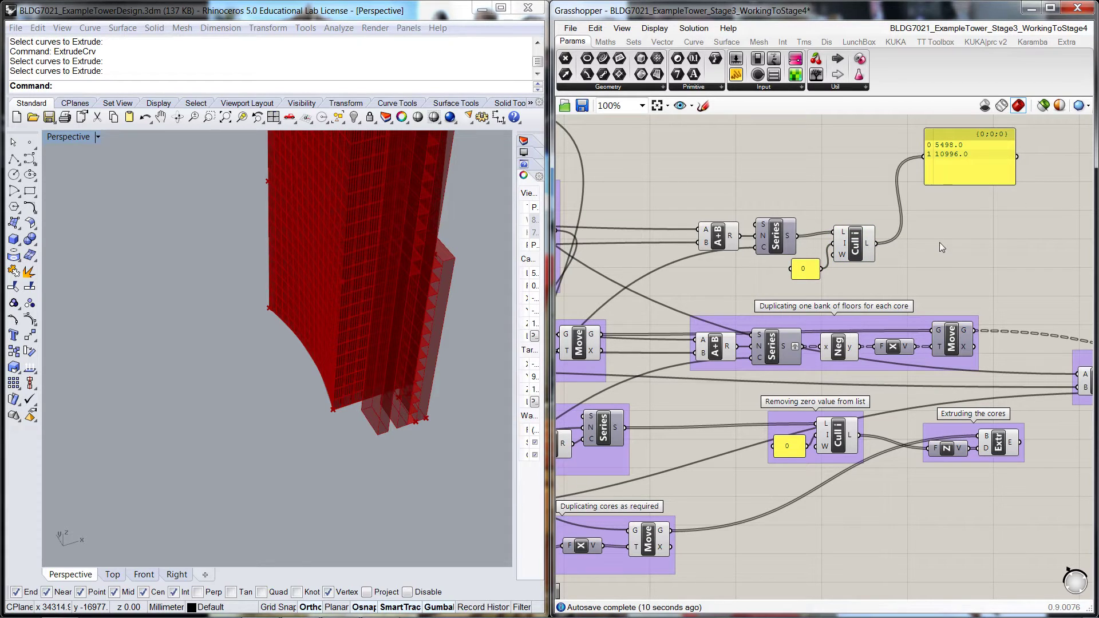
Add a Negative component after the new Cull Index component
right_click_drag(943, 242, 865, 238)
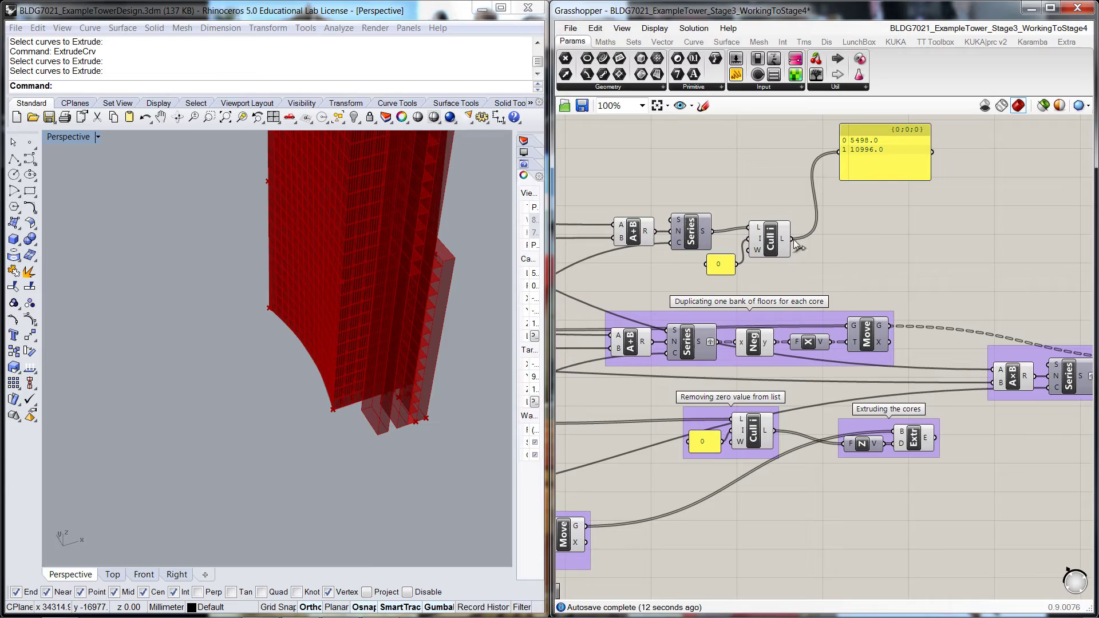
double_click(853, 245)
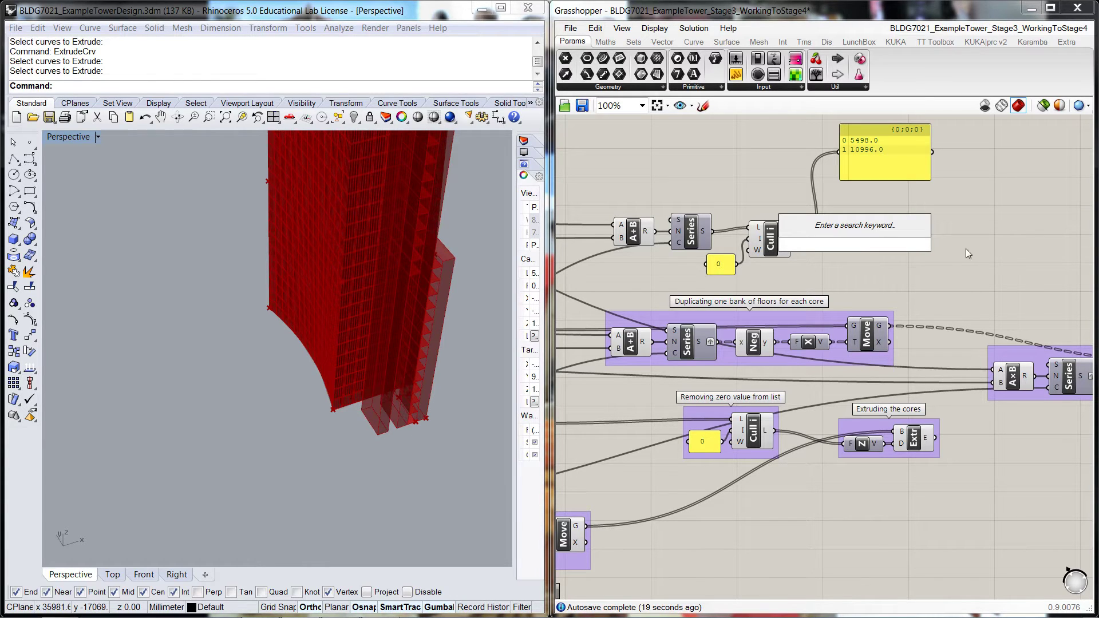
type("neg")
left_click(816, 228)
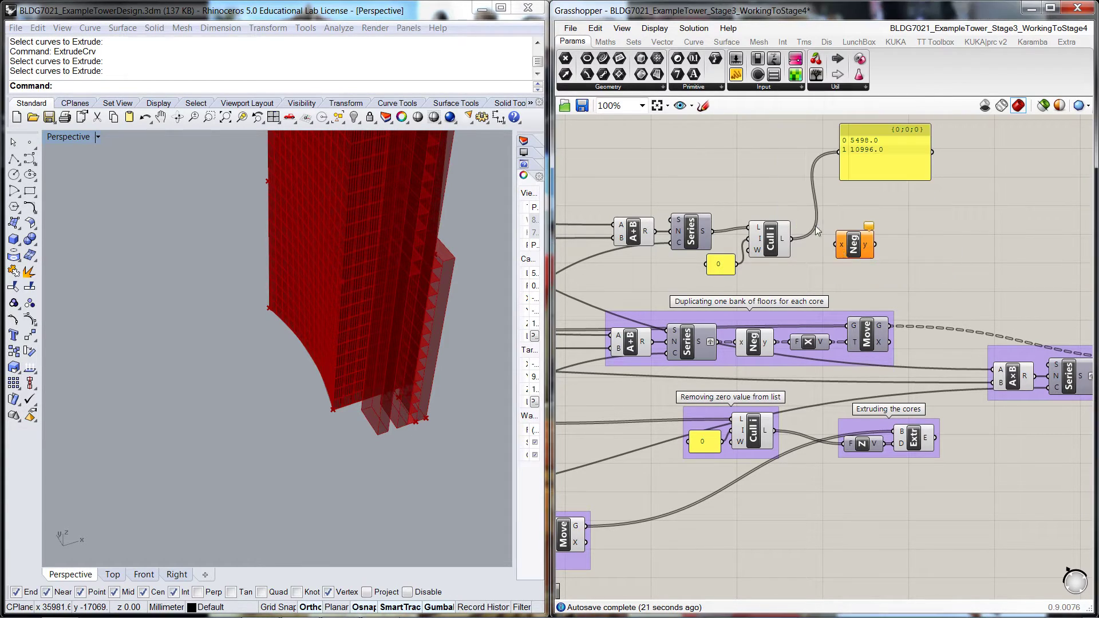
left_click_drag(854, 244, 842, 245)
Add a Unit X component and chain Cull Index through Negative into its factor input, aligning the components in a row
double_click(915, 248)
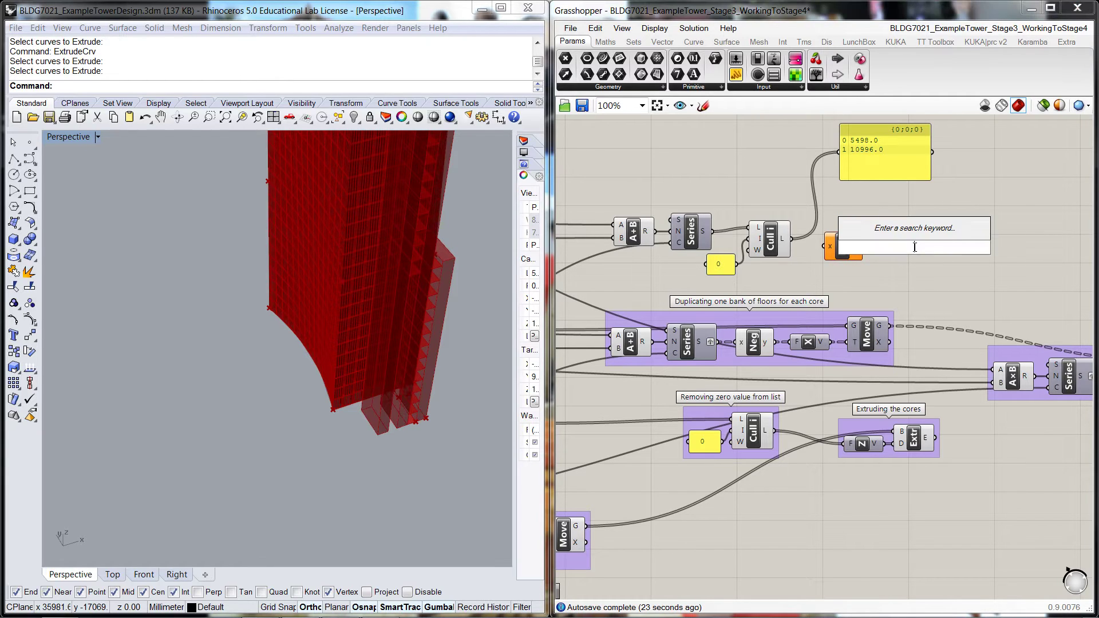
type("x")
left_click(876, 230)
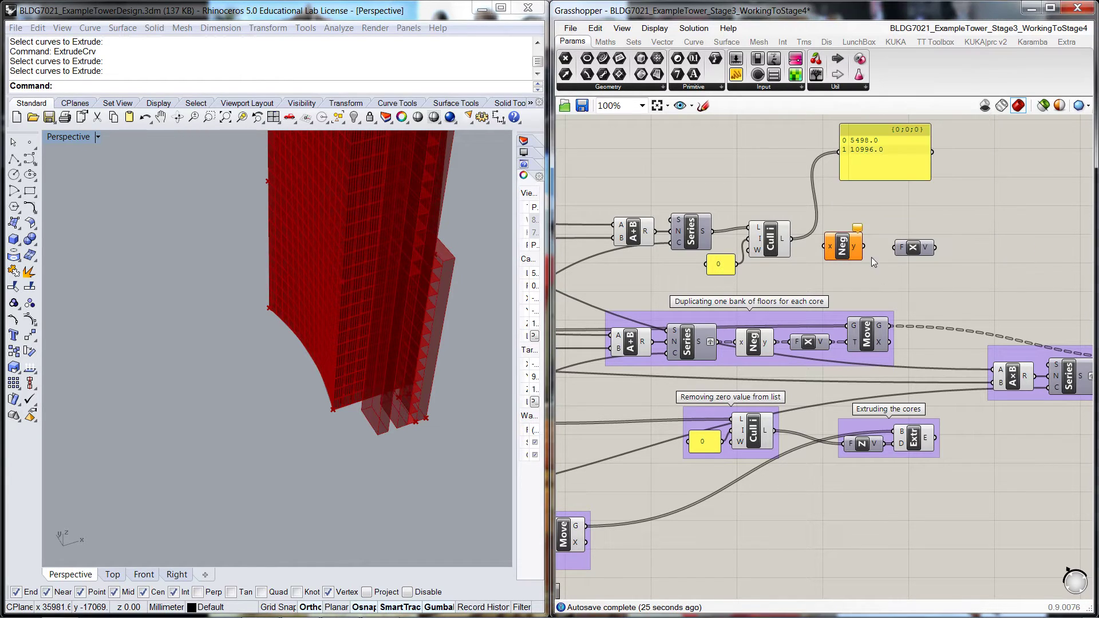
left_click_drag(864, 247, 895, 247)
left_click_drag(790, 238, 825, 245)
left_click_drag(844, 242, 840, 243)
mouse_move(917, 248)
left_mouse_down()
mouse_move(874, 249)
mouse_move(896, 251)
left_mouse_up()
Add a Move component after the new Unit X component
double_click(957, 247)
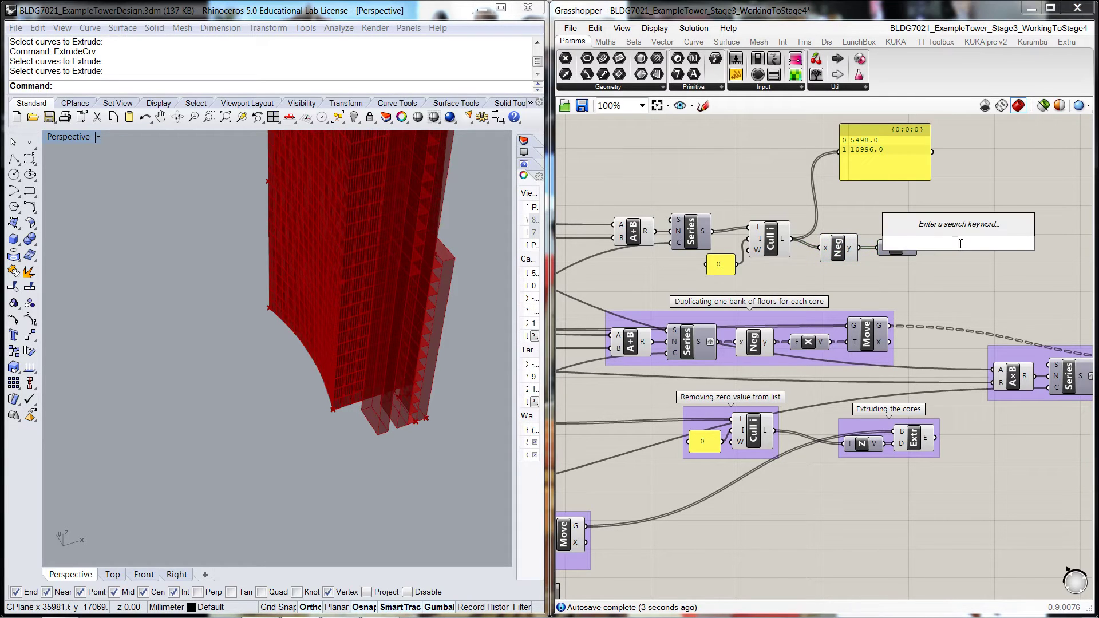
type("move")
key("Down")
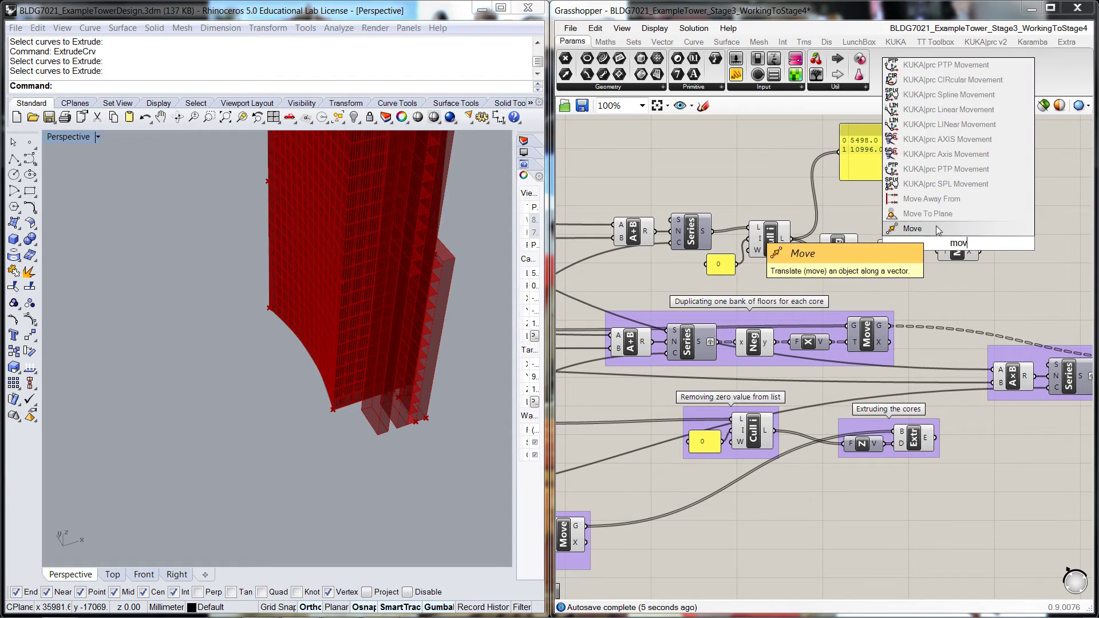
key("Return")
left_click_drag(958, 245, 967, 230)
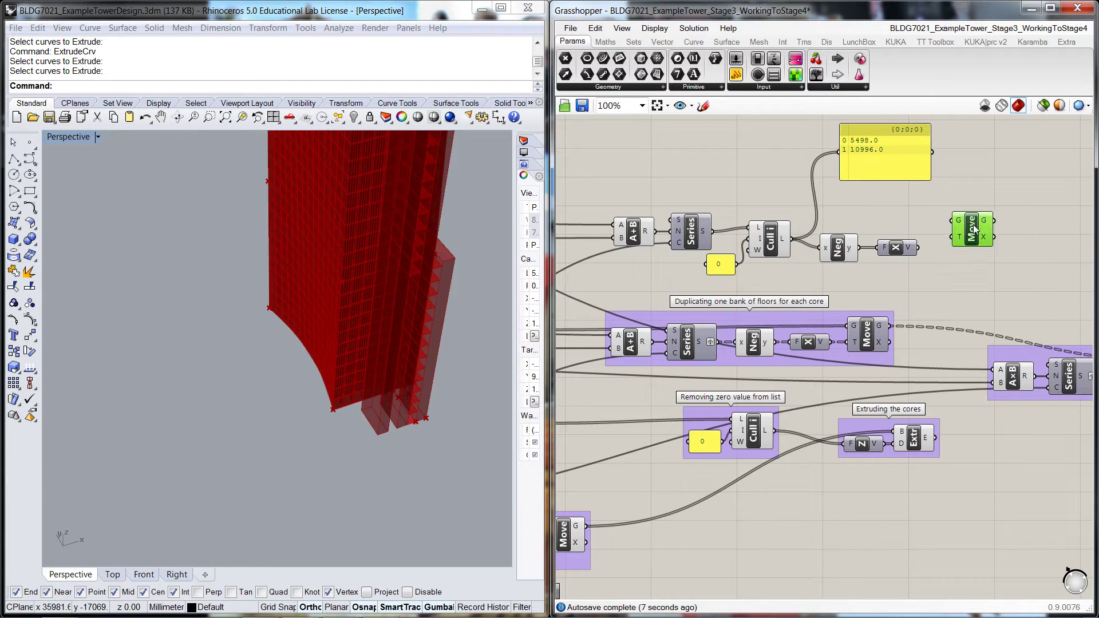
Connect the Boundary surface of the slab between the cores to Move's geometry input and Unit X to its motion input
scroll(1007, 271, "down", 2)
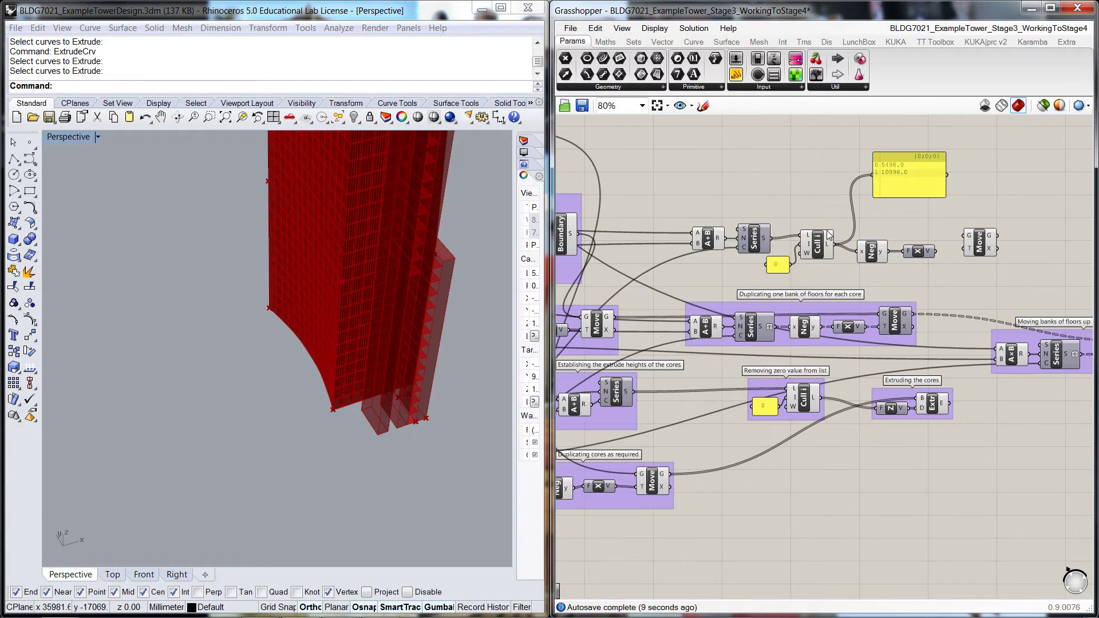
right_click_drag(717, 187, 804, 182)
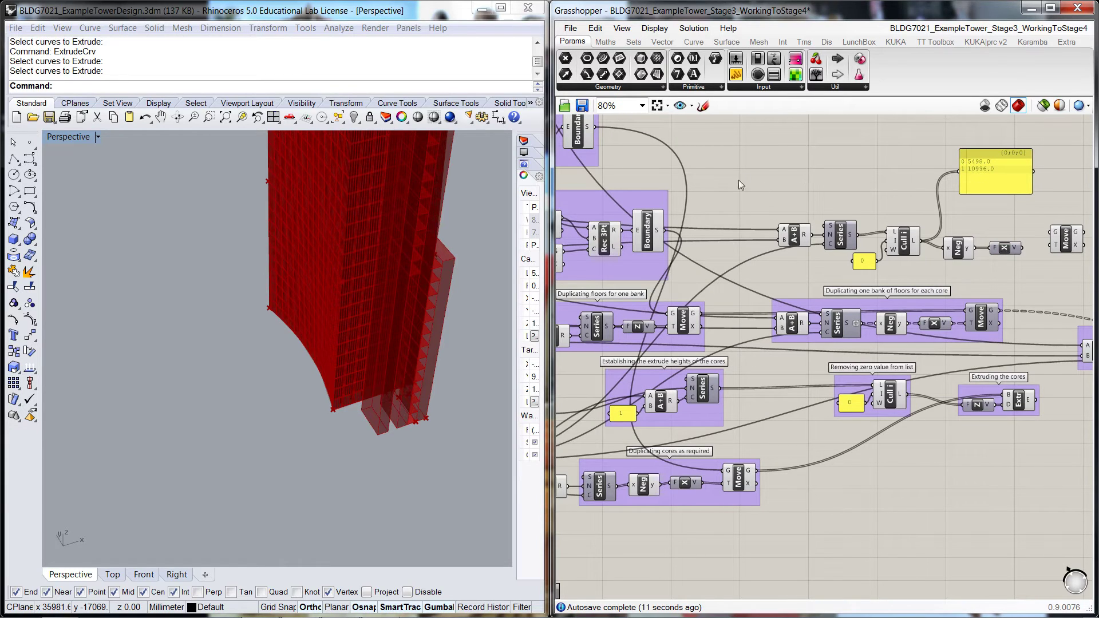
right_click_drag(710, 197, 691, 223)
left_click_drag(650, 262, 1033, 258)
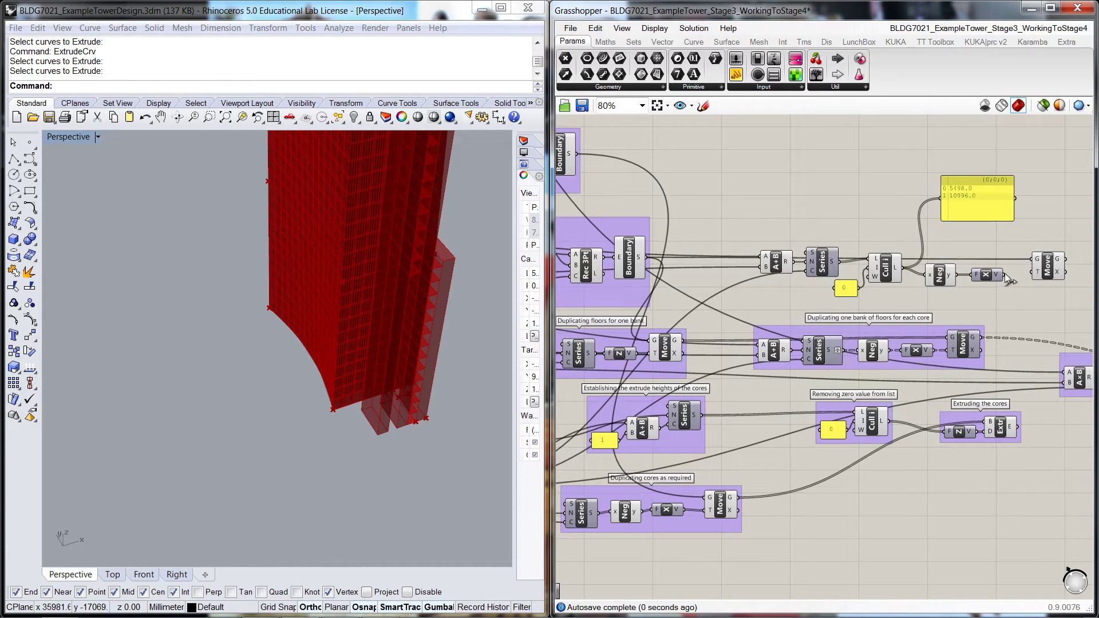
scroll(383, 454, "up", 2)
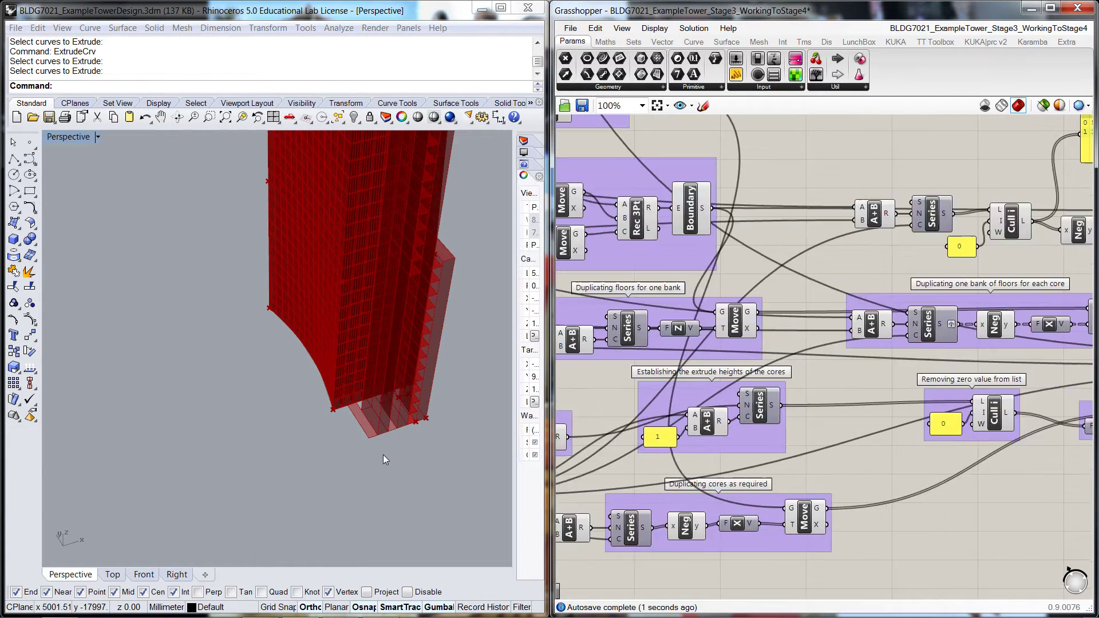
scroll(386, 450, "down", 2)
left_click(386, 450)
scroll(386, 451, "up", 2)
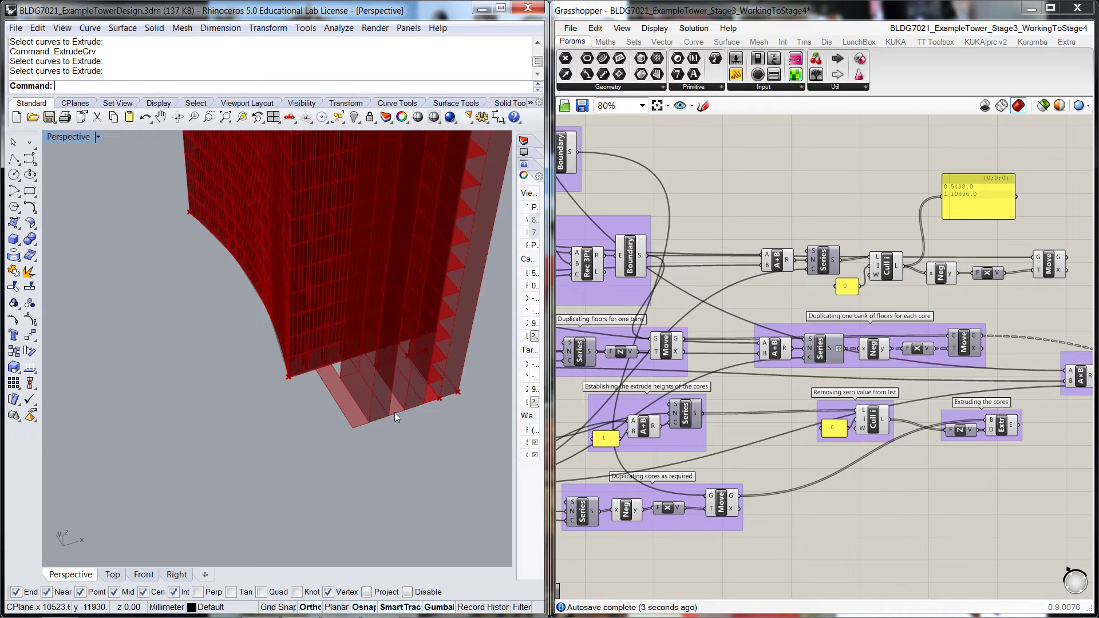
Delete the panel showing the Cull Index output
scroll(877, 202, "down", 1)
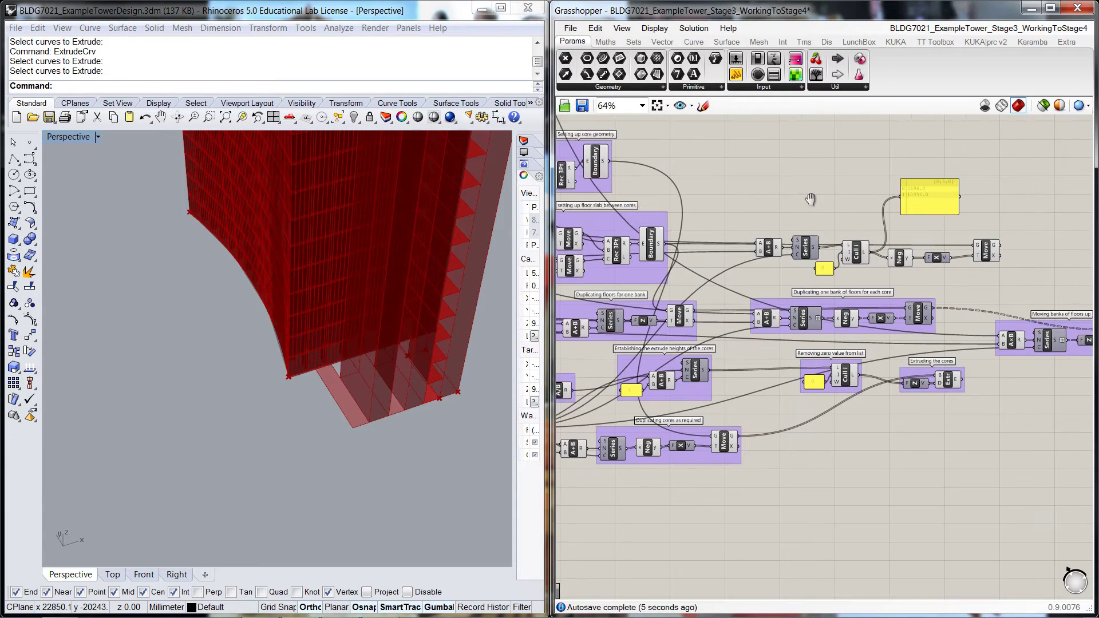
left_click(851, 193)
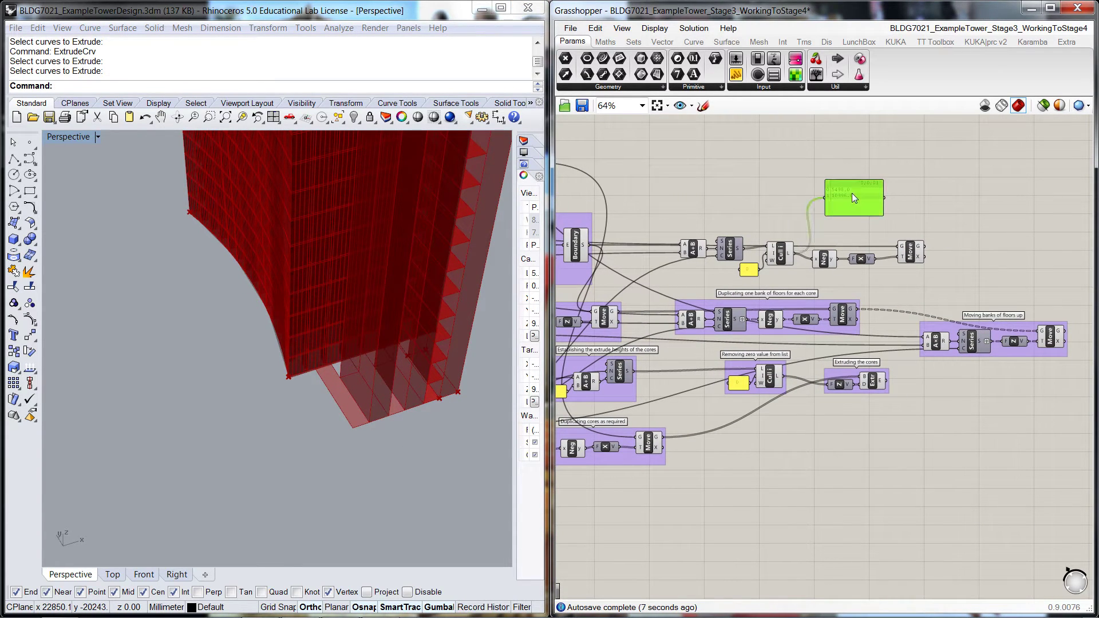
key("Delete")
Add a Multiplication component after the new Move component
right_click_drag(914, 211, 825, 196)
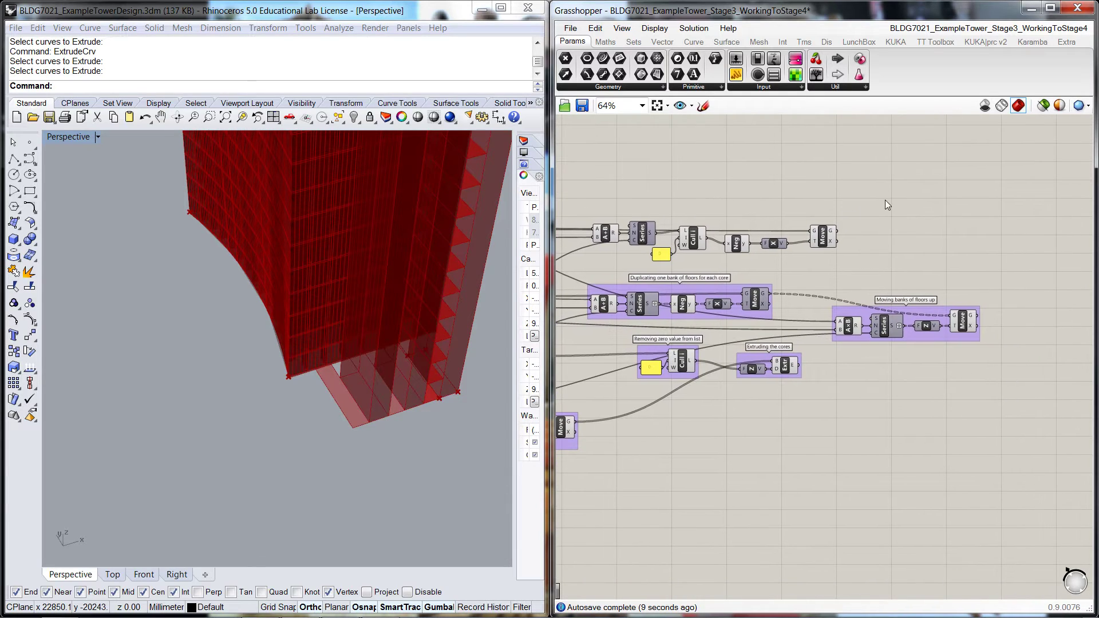
scroll(946, 222, "up", 1)
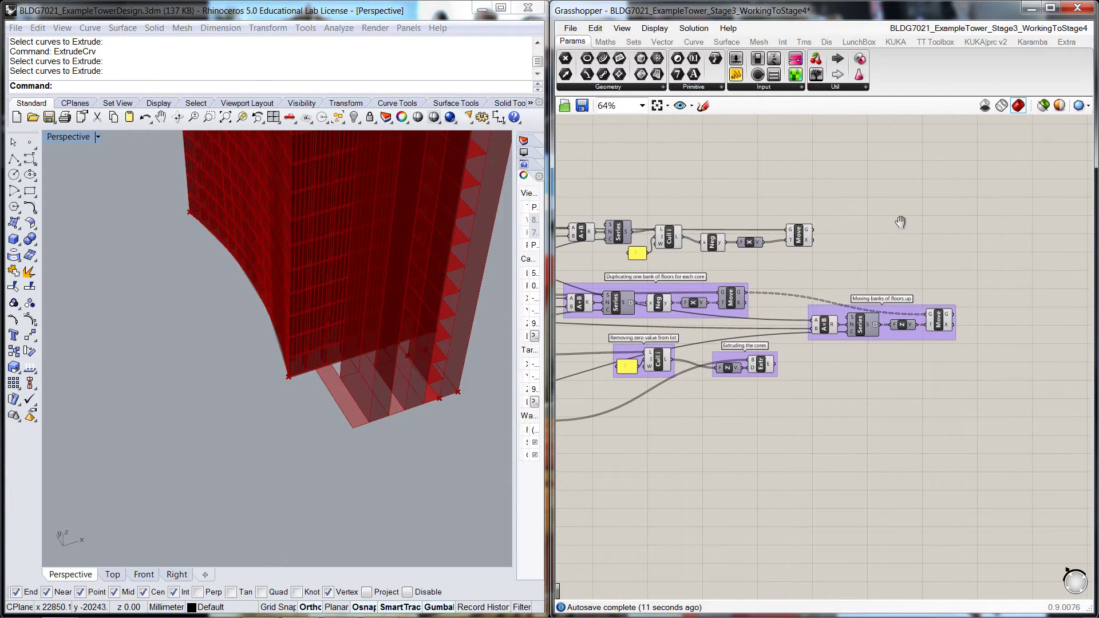
double_click(915, 229)
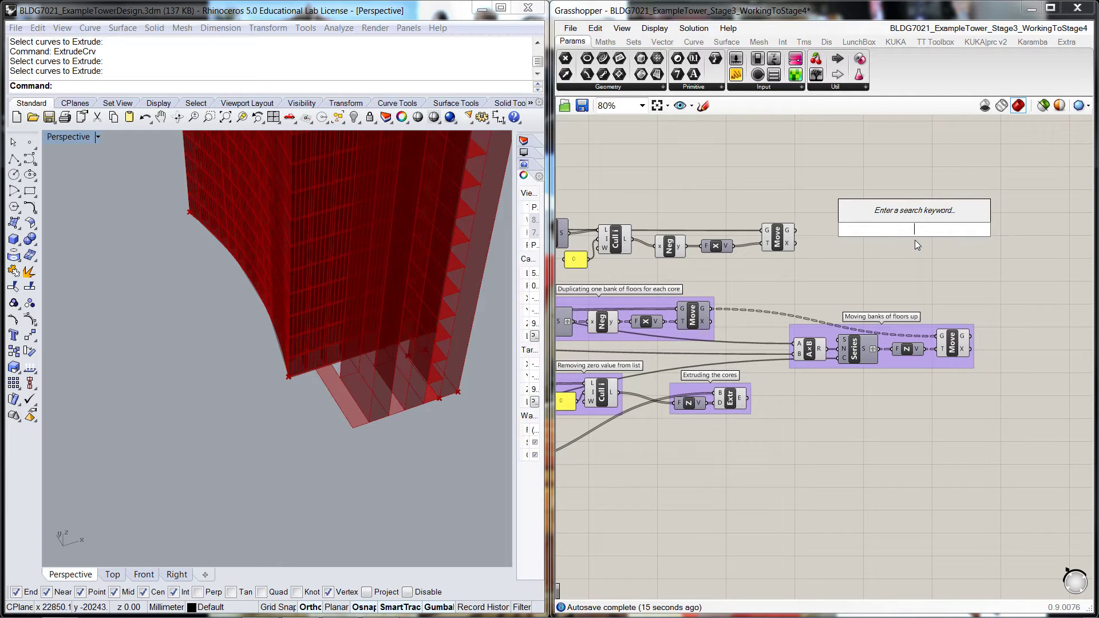
type("*")
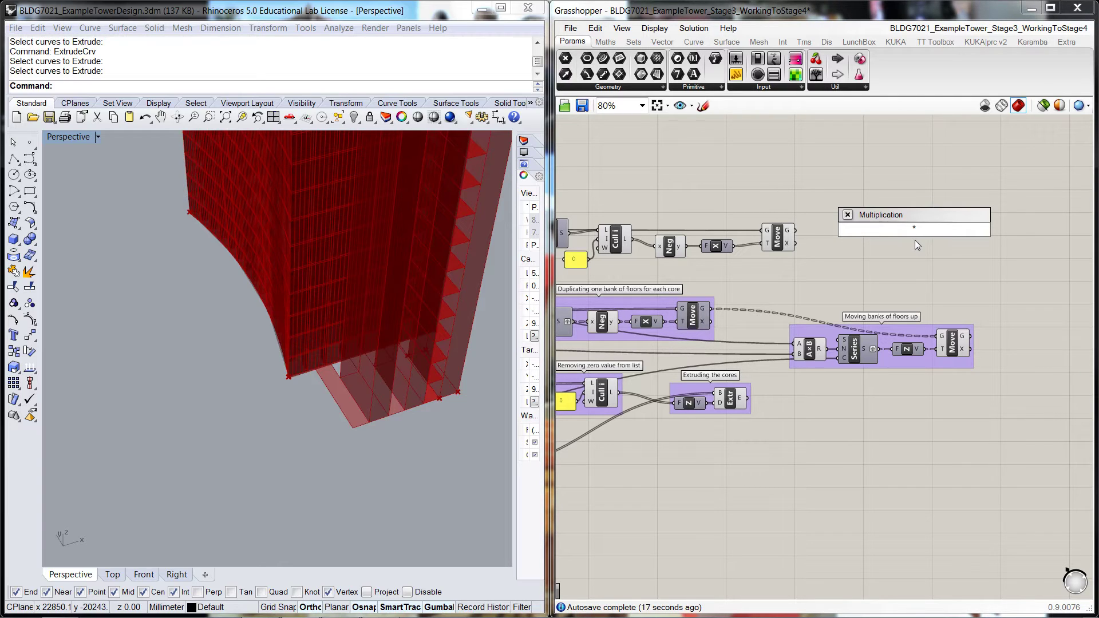
key("Return")
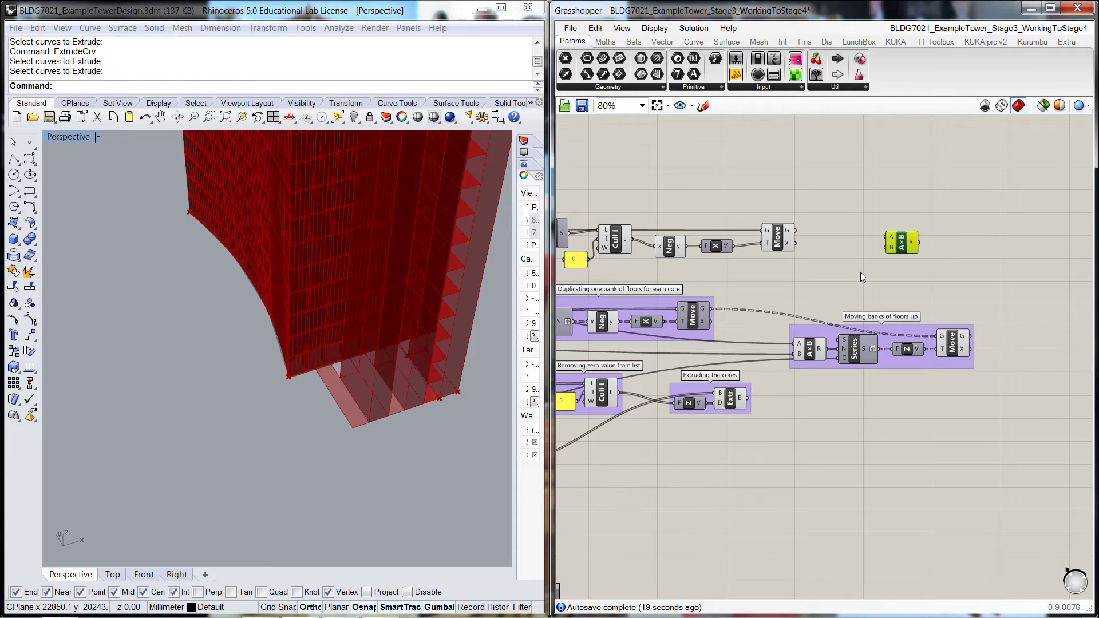
Create a small panel containing 2 and connect it to the Multiplication component's B input
double_click(860, 272)
type("panel")
key("Return")
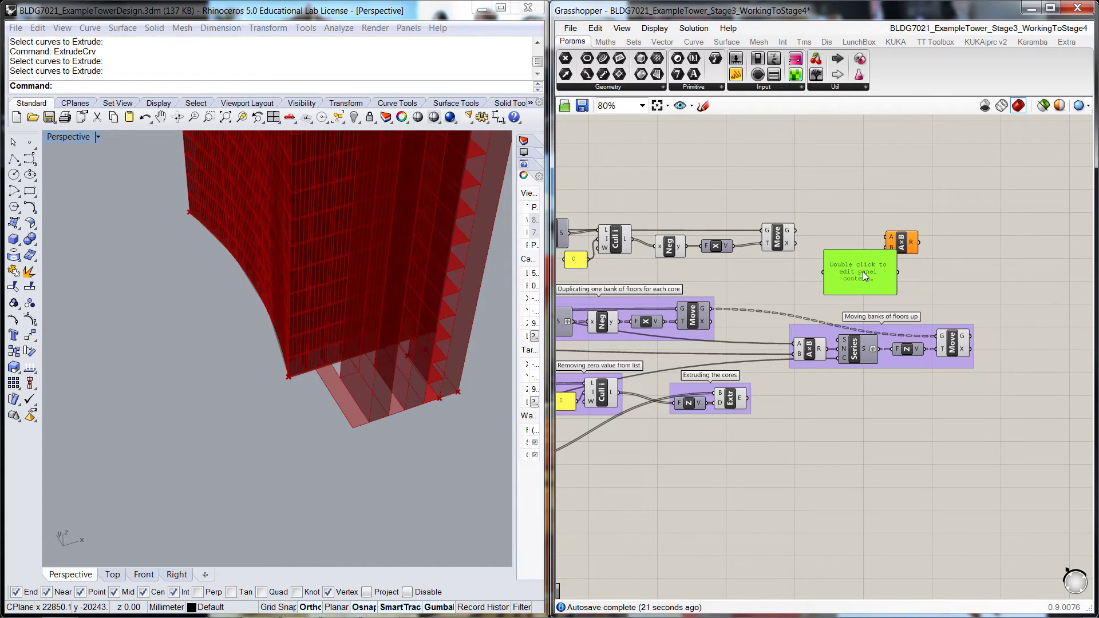
type("2")
double_click(852, 269)
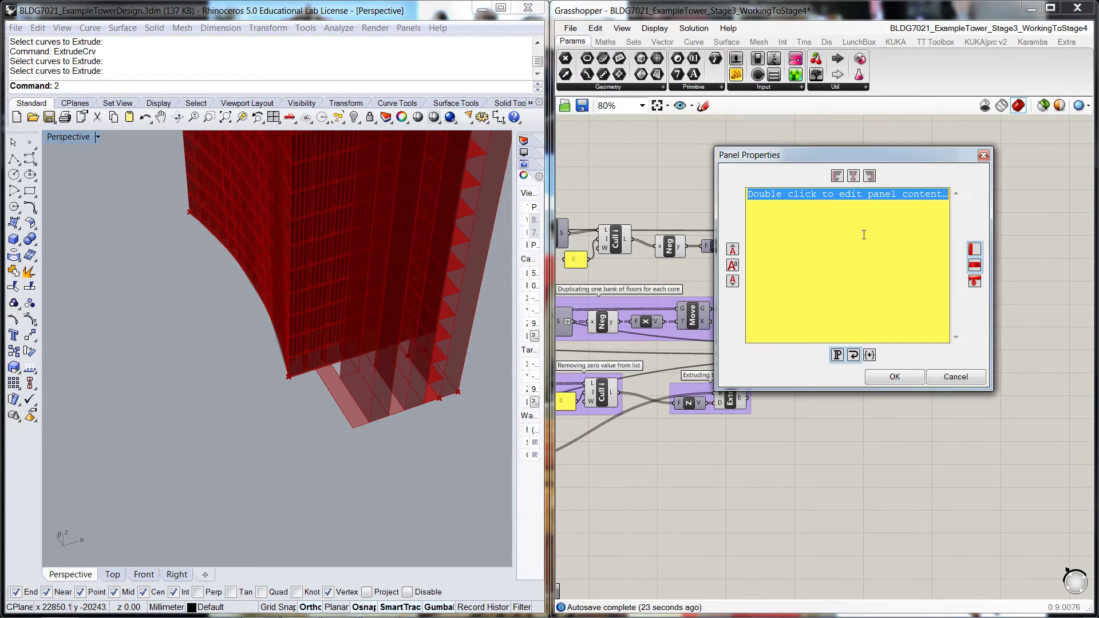
type("2")
left_click(904, 374)
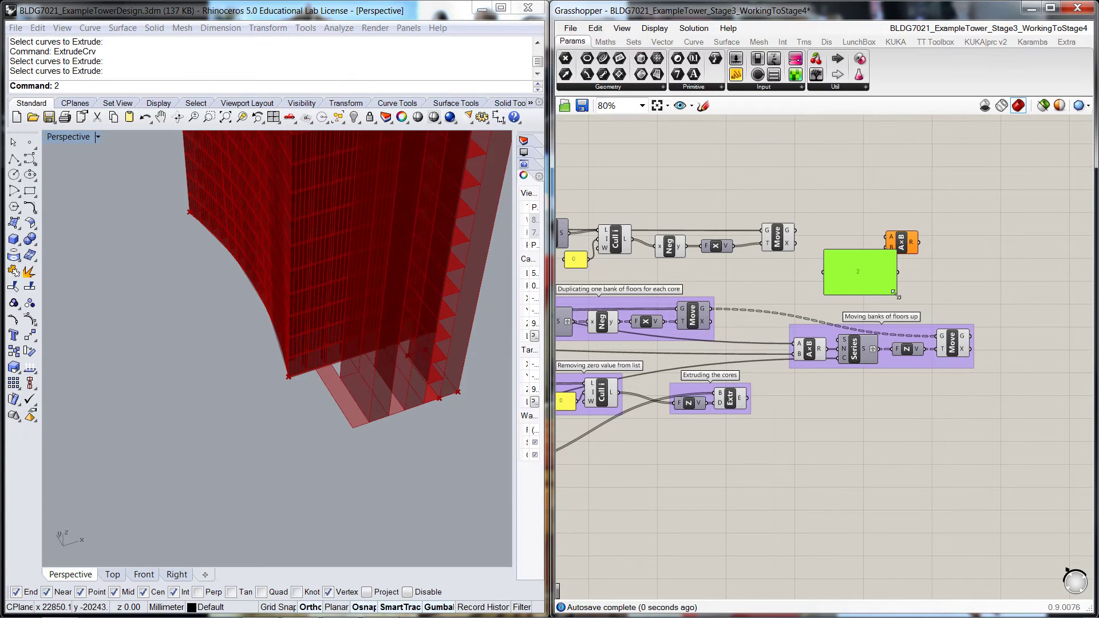
left_click_drag(897, 294, 855, 258)
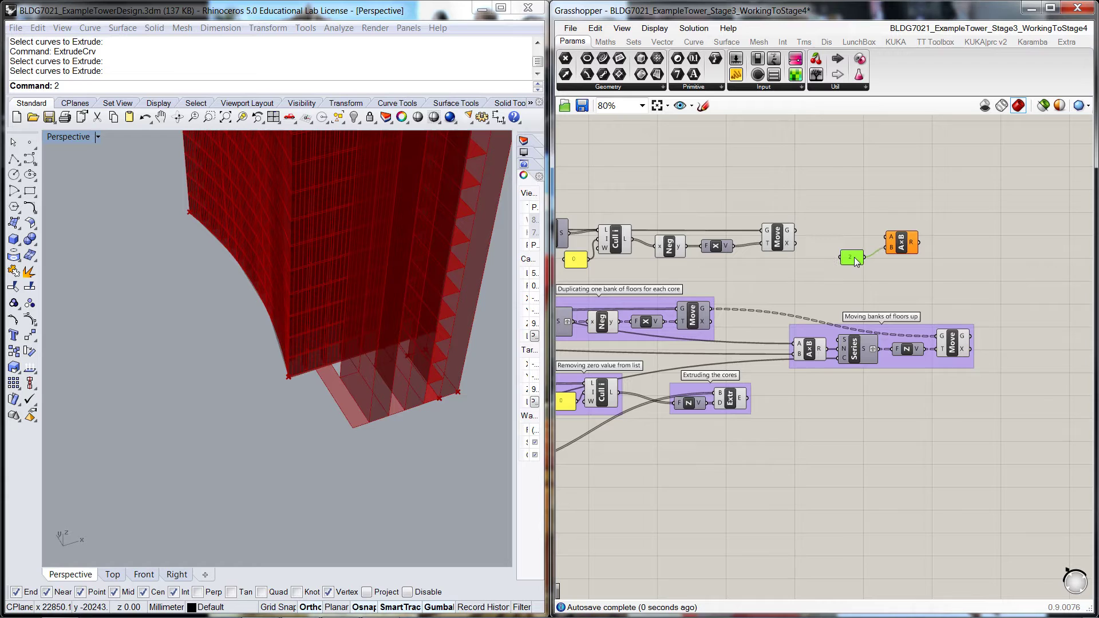
Connect the slider set to 4000 to the new Multiplication component's A input
scroll(854, 191, "down", 10)
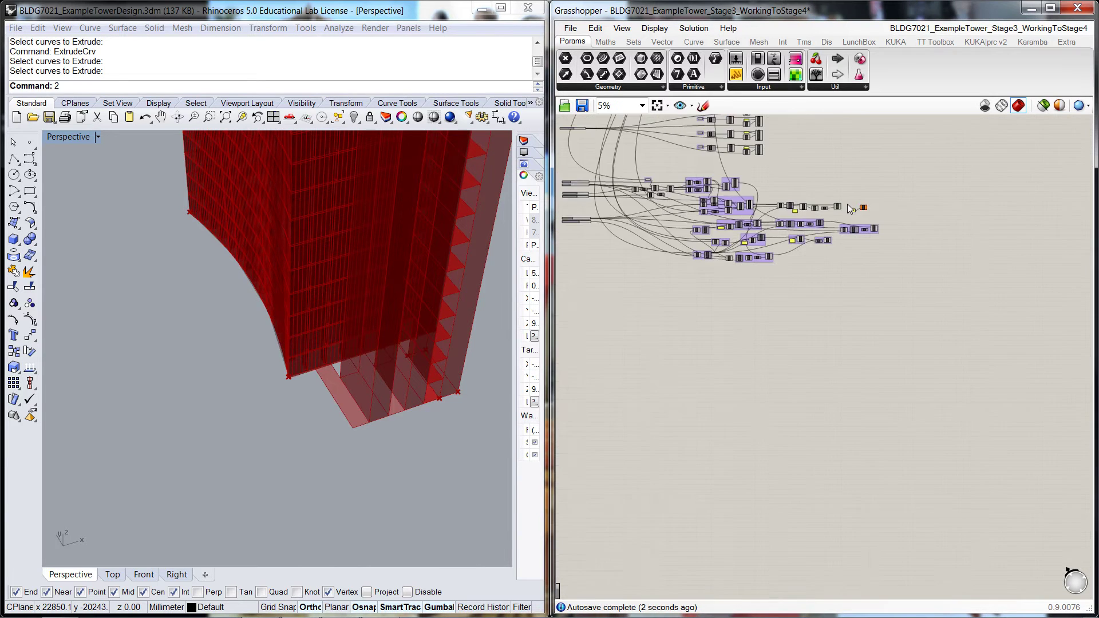
scroll(787, 141, "up", 10)
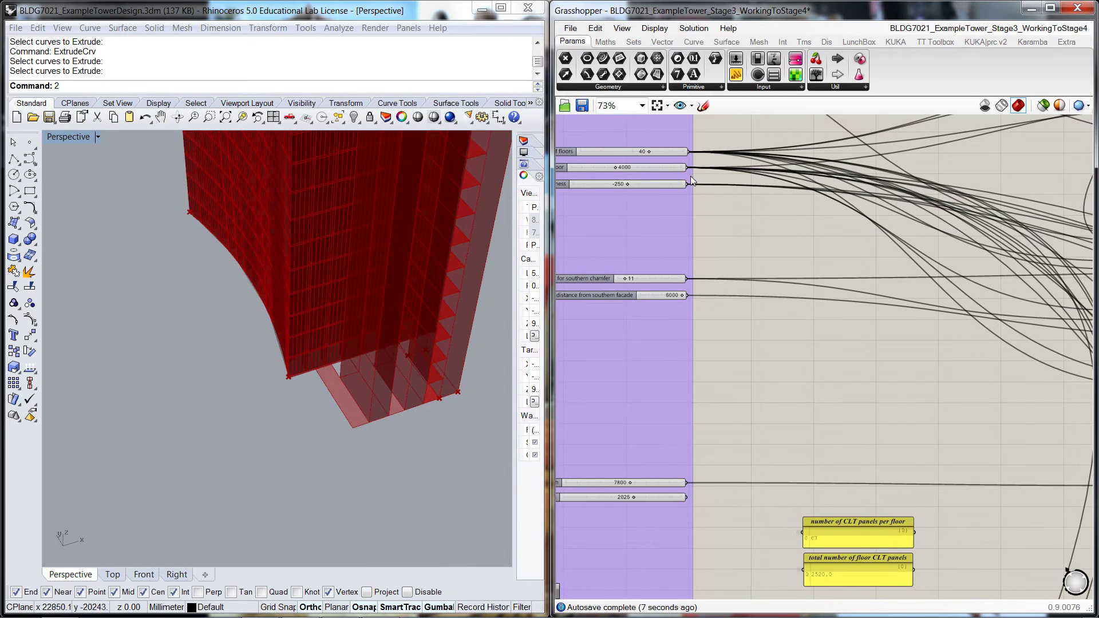
left_click_drag(689, 169, 921, 399)
scroll(803, 461, "down", 8)
scroll(939, 541, "up", 3)
scroll(915, 475, "up", 5)
left_click(955, 369)
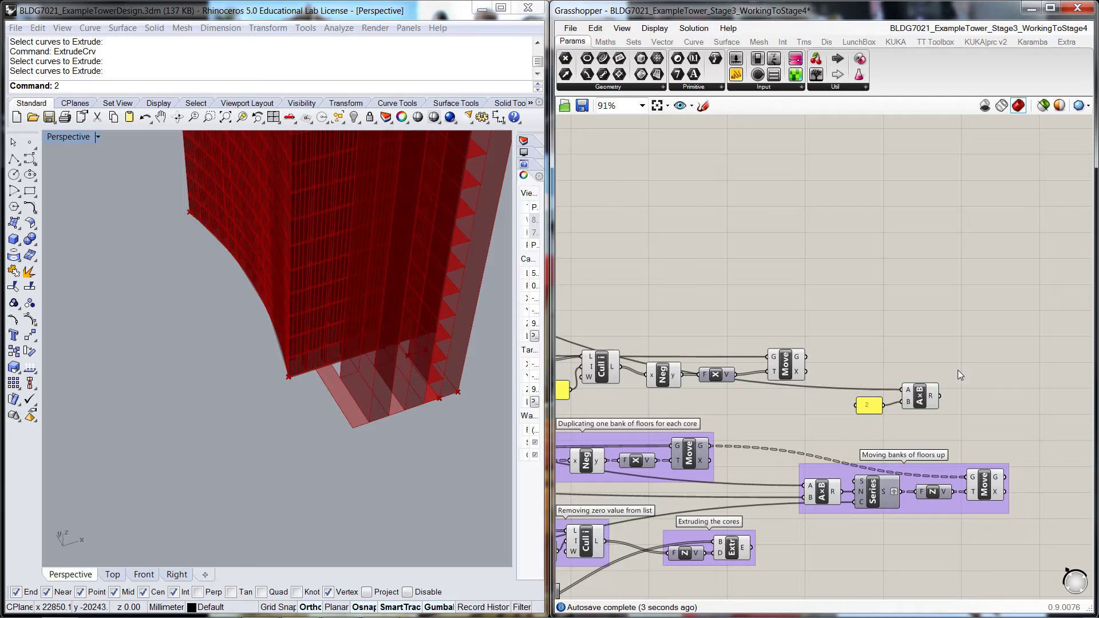
Add a Unit Z component beside the Multiplication component and connect the Multiplication result to its factor input
right_click_drag(955, 368, 864, 350)
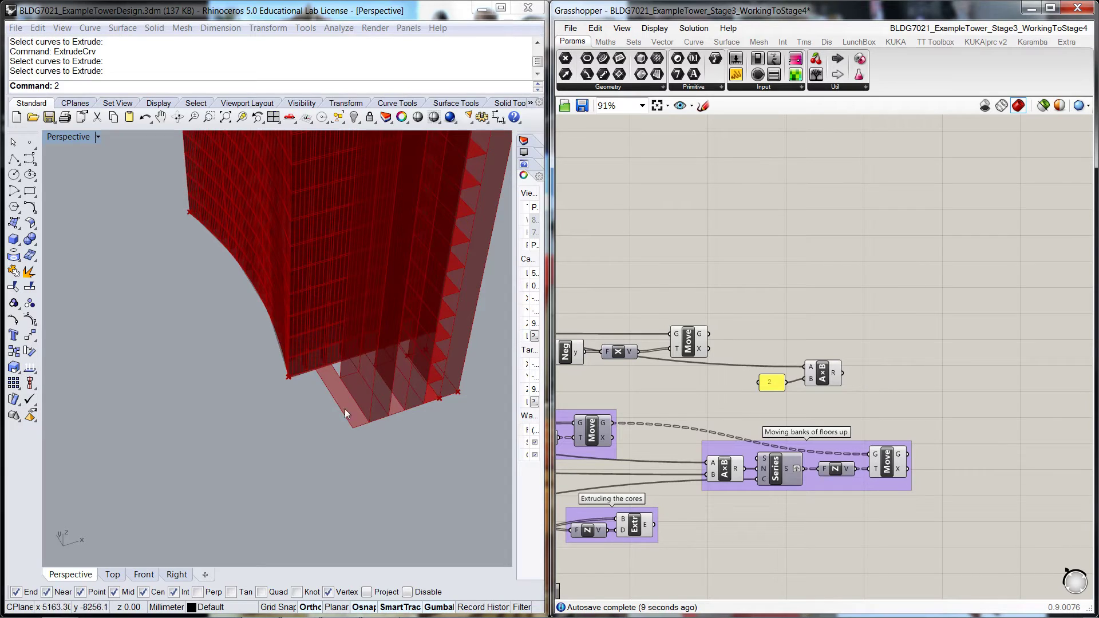
double_click(908, 365)
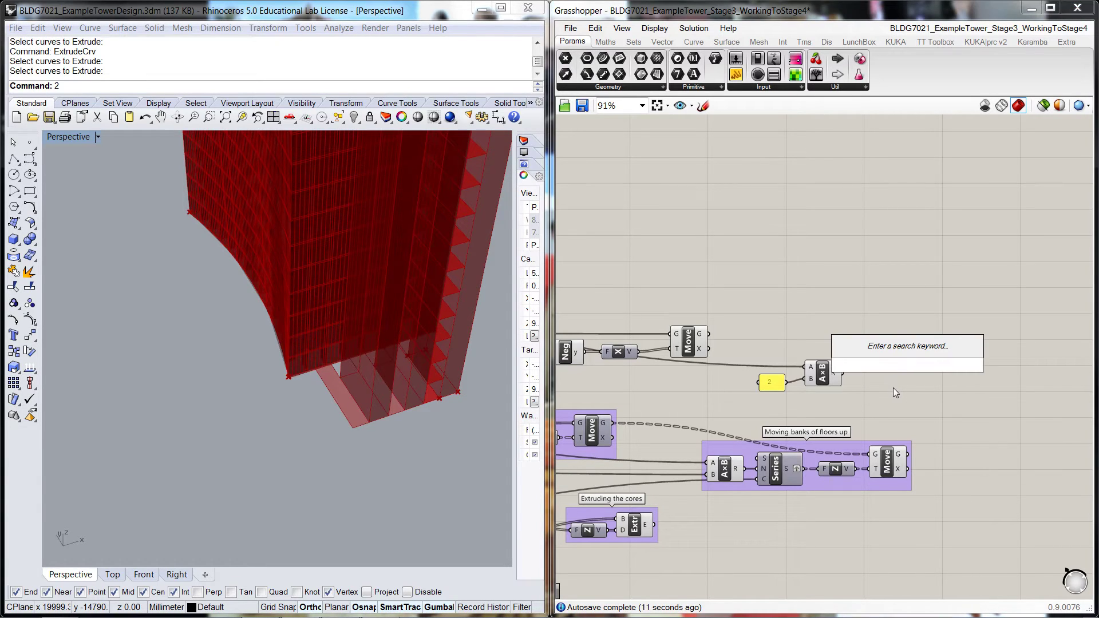
type("z")
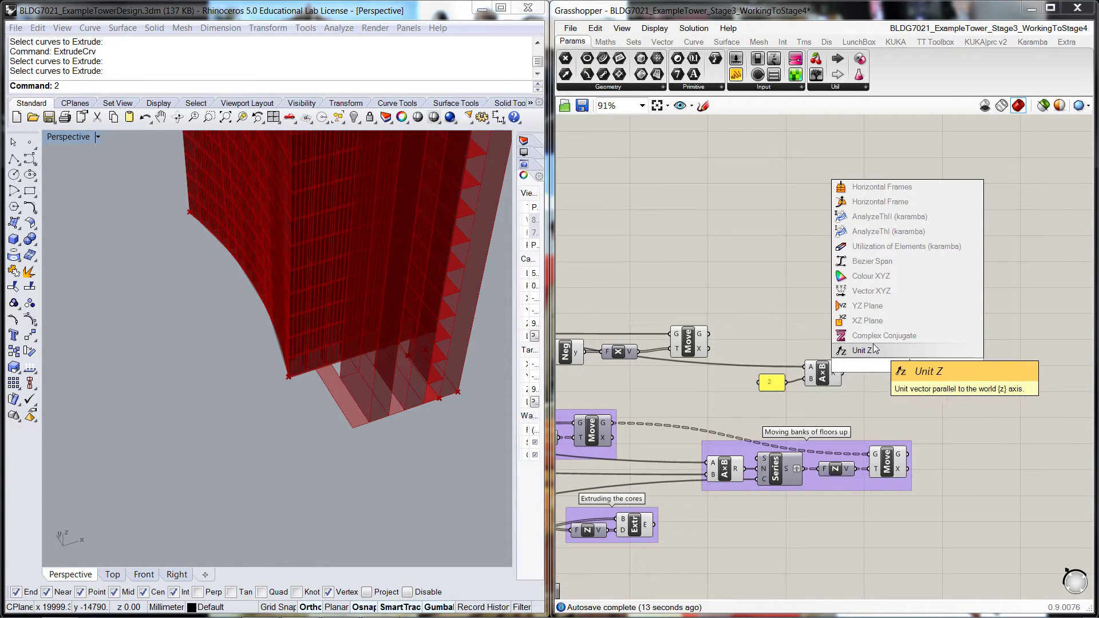
key("Return")
left_click_drag(898, 374, 876, 375)
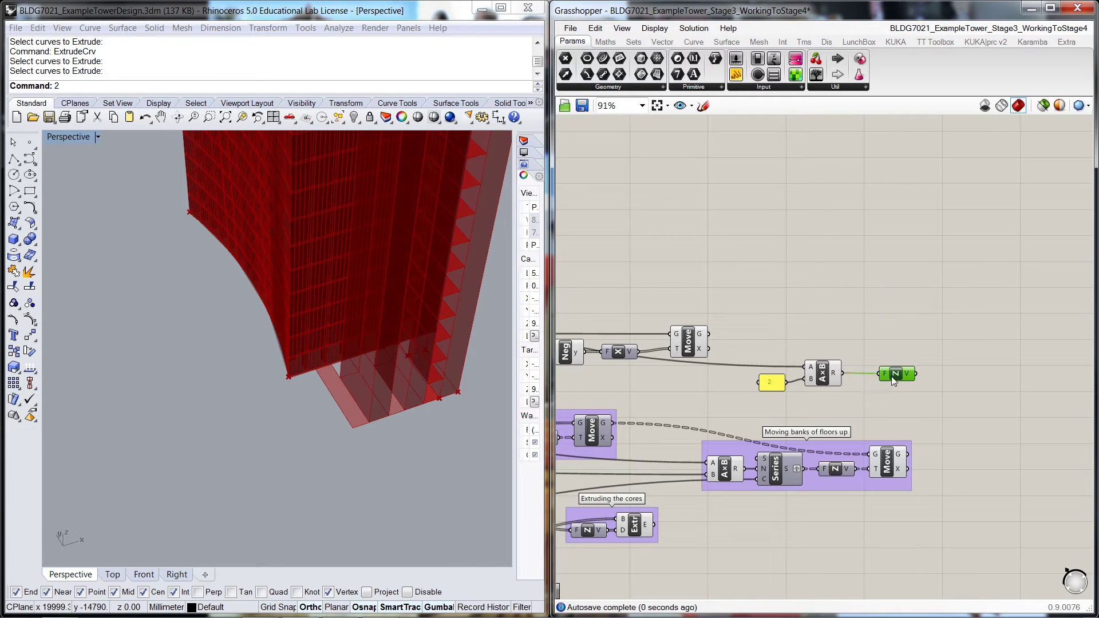
Add a Move component after the Unit Z, feeding it the Unit Z vector and the previous Move component's geometry output
double_click(947, 352)
type("move")
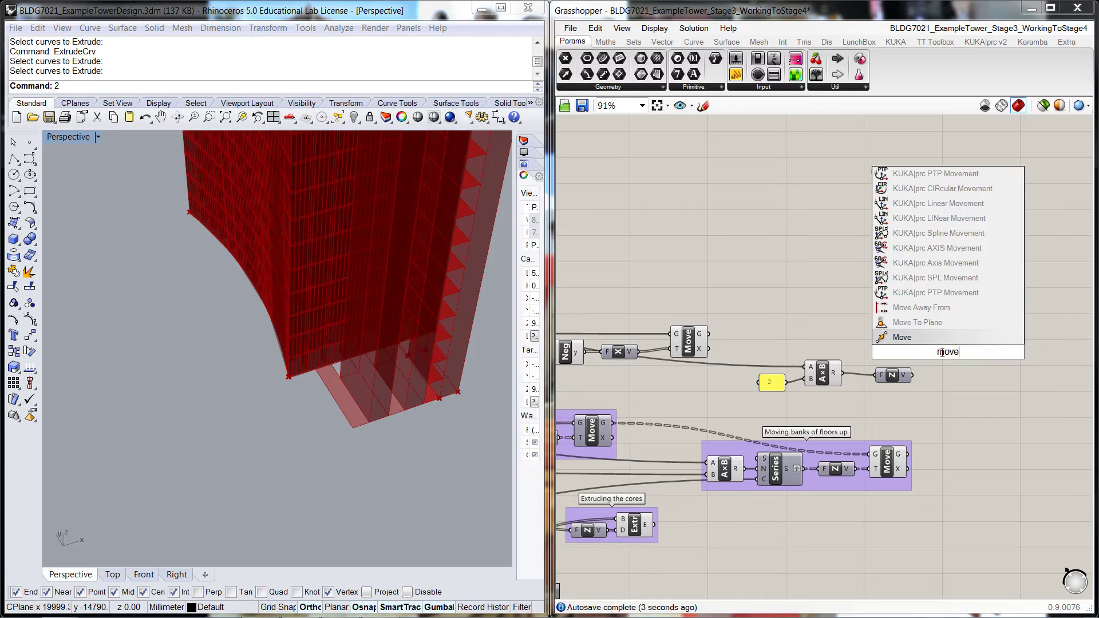
left_click(913, 337)
mouse_move(947, 351)
left_mouse_down()
mouse_move(960, 354)
mouse_move(933, 371)
mouse_move(942, 362)
left_mouse_up()
left_click(887, 350)
left_click_drag(708, 334, 953, 365)
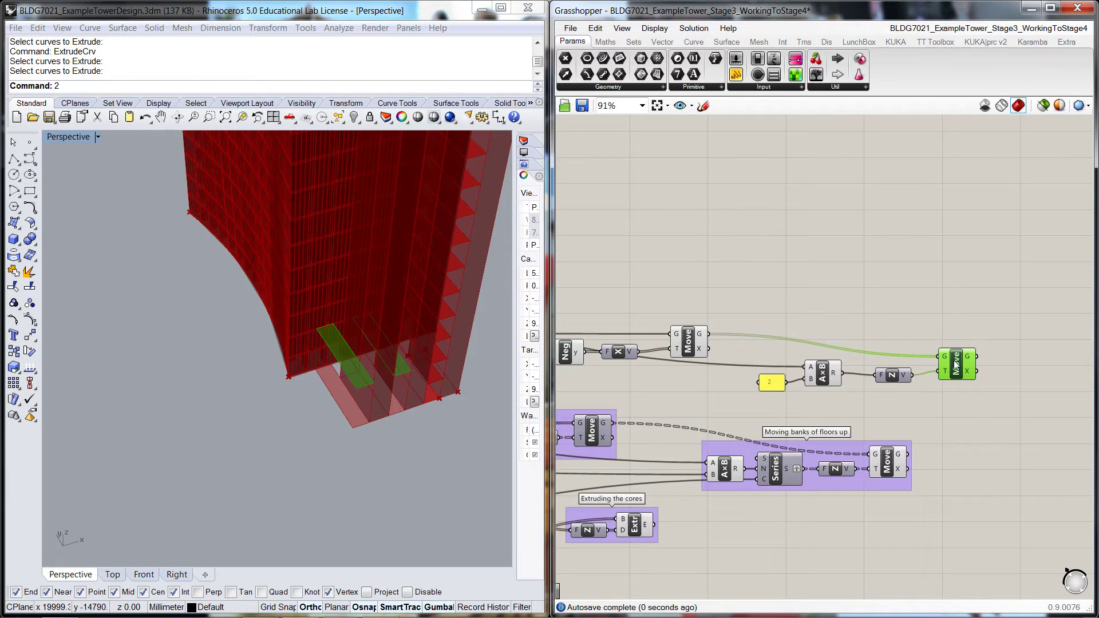
left_click(909, 308)
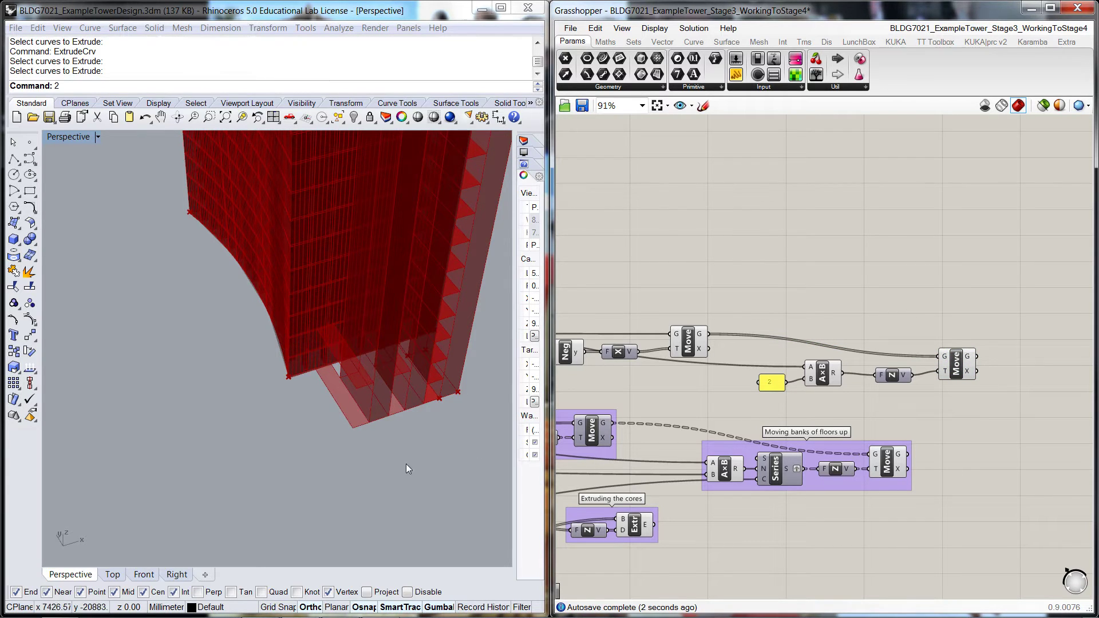
right_click_drag(816, 311, 729, 274)
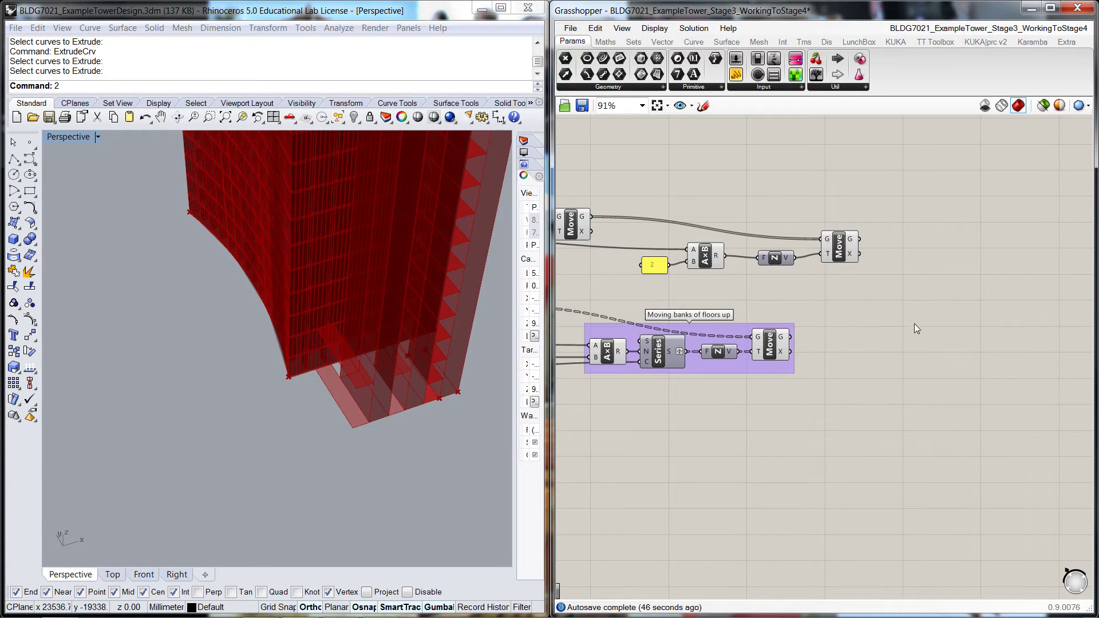
double_click(908, 295)
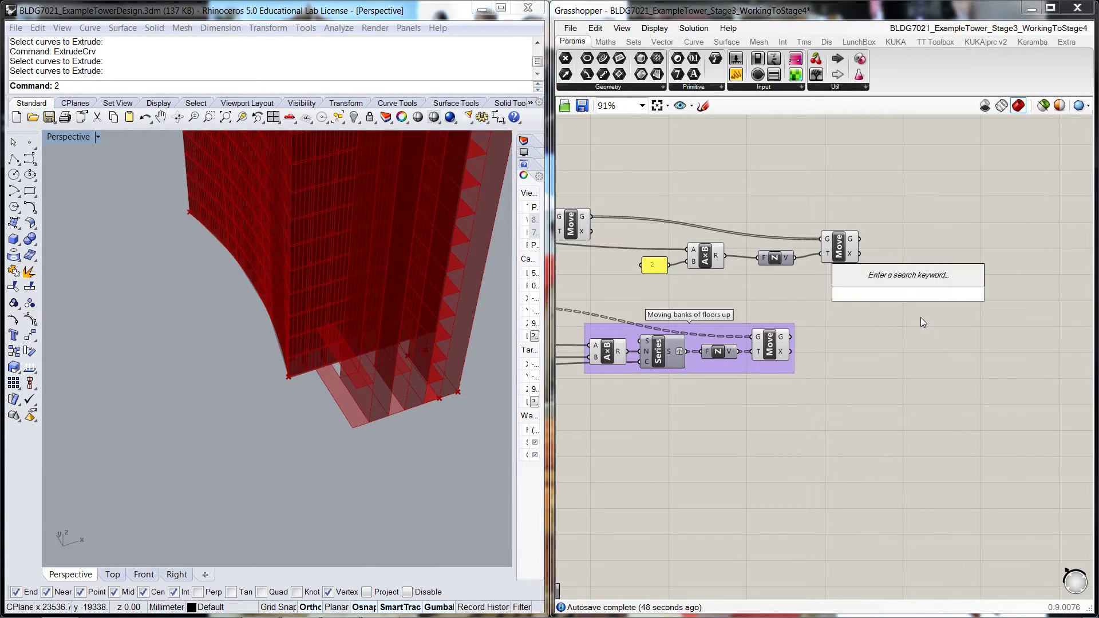
type("extr")
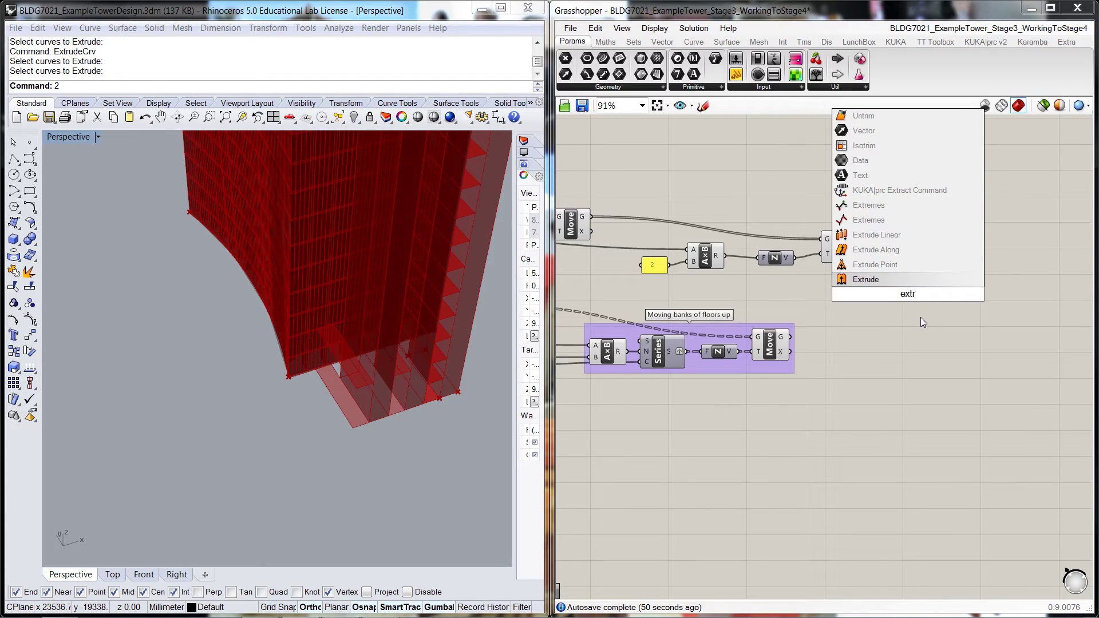
key("Escape")
Add a Loft component and place it beside the "Moving banks of floors up" group
right_click_drag(926, 301, 888, 288)
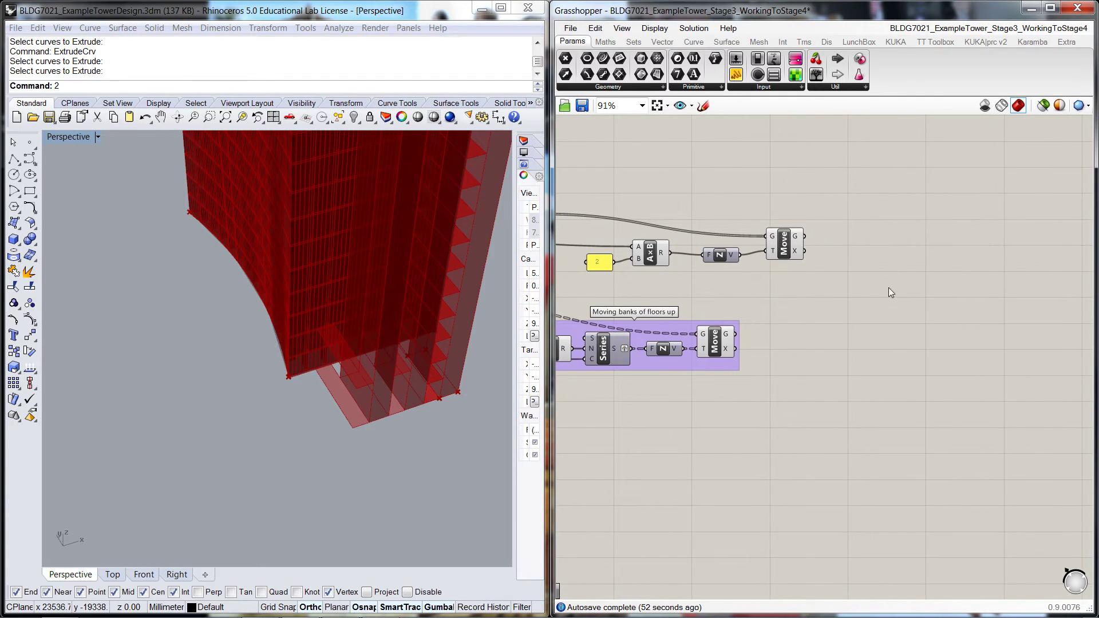
double_click(897, 223)
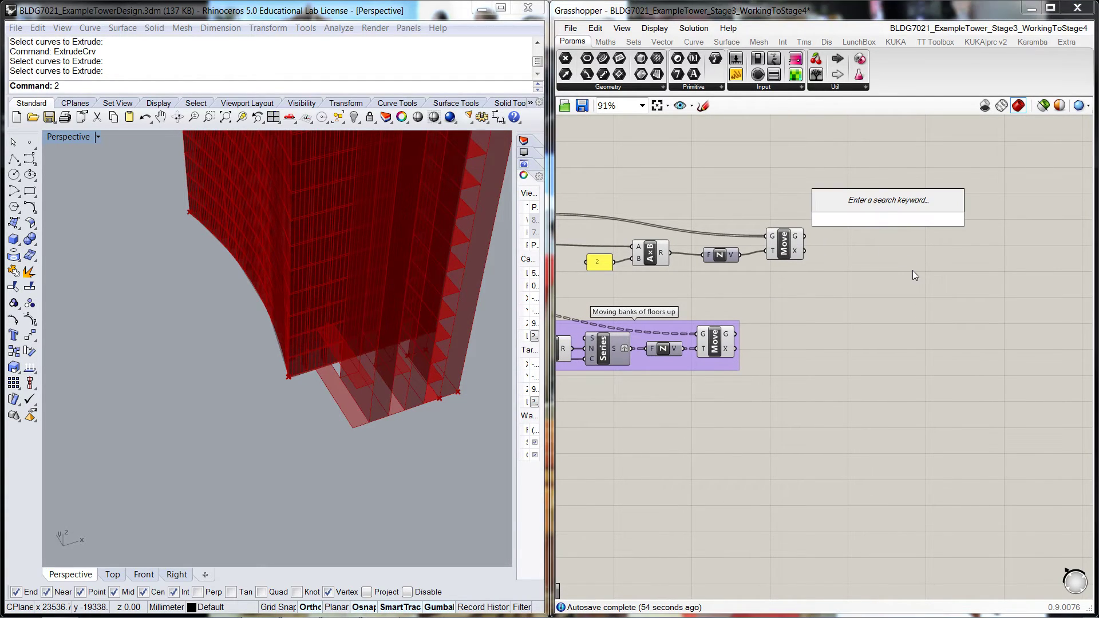
type("loft")
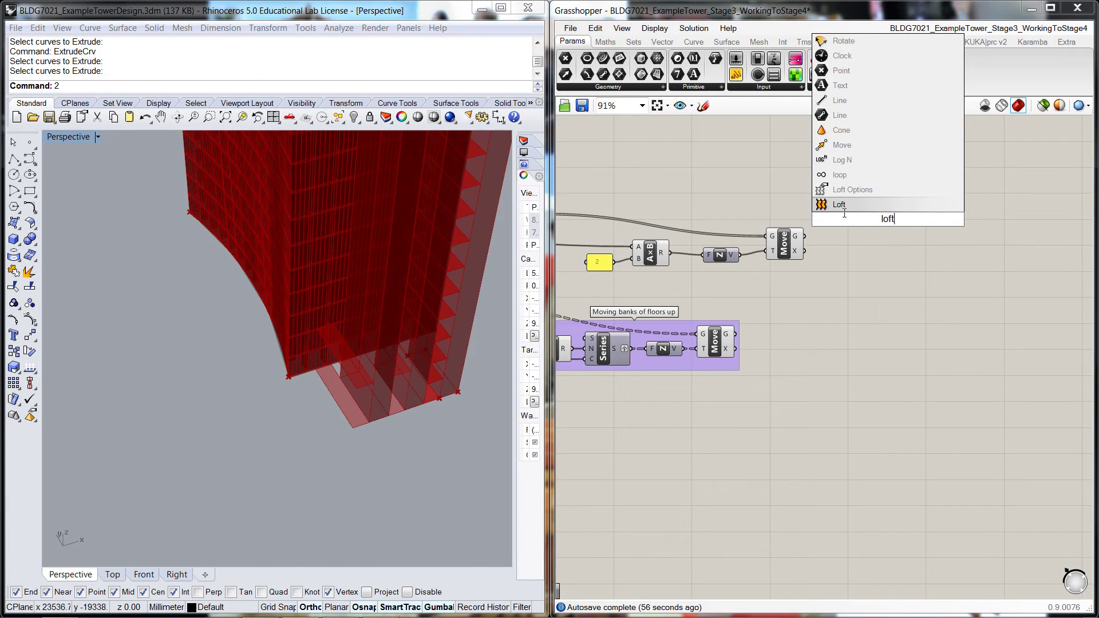
key("Return")
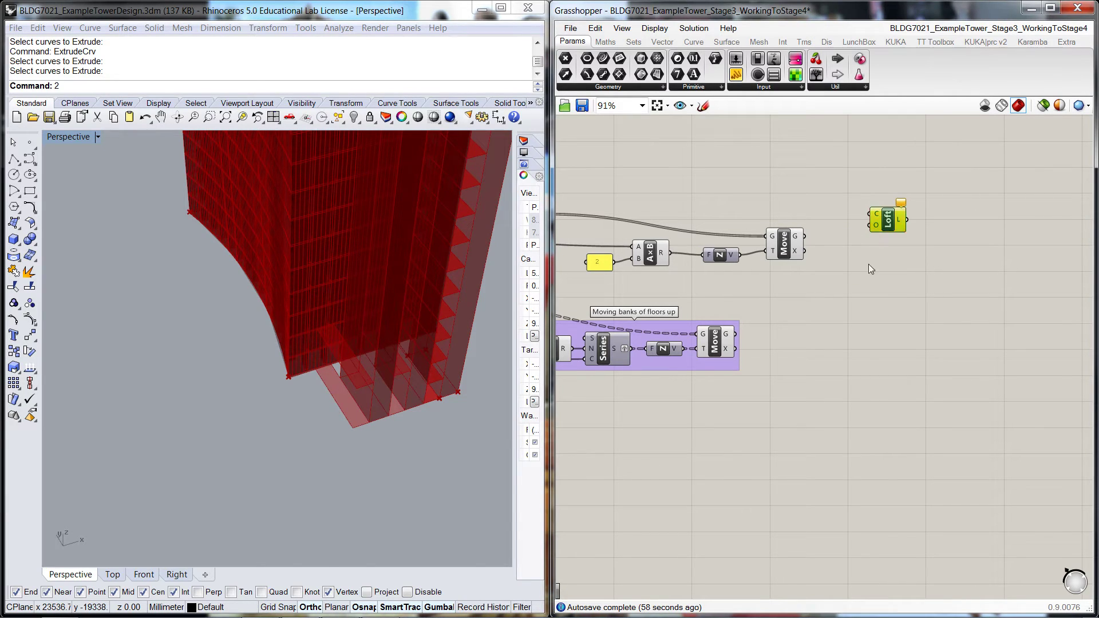
left_click_drag(887, 225, 851, 350)
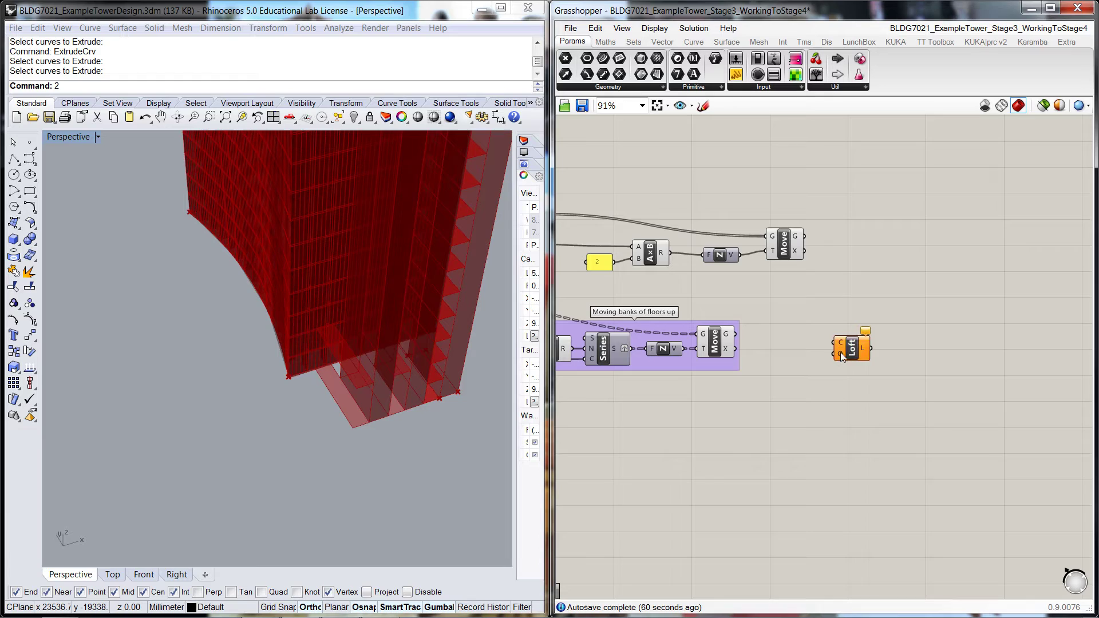
Set the Loft component's loft type to Straight through its options input
right_click(841, 356)
mouse_move(901, 464)
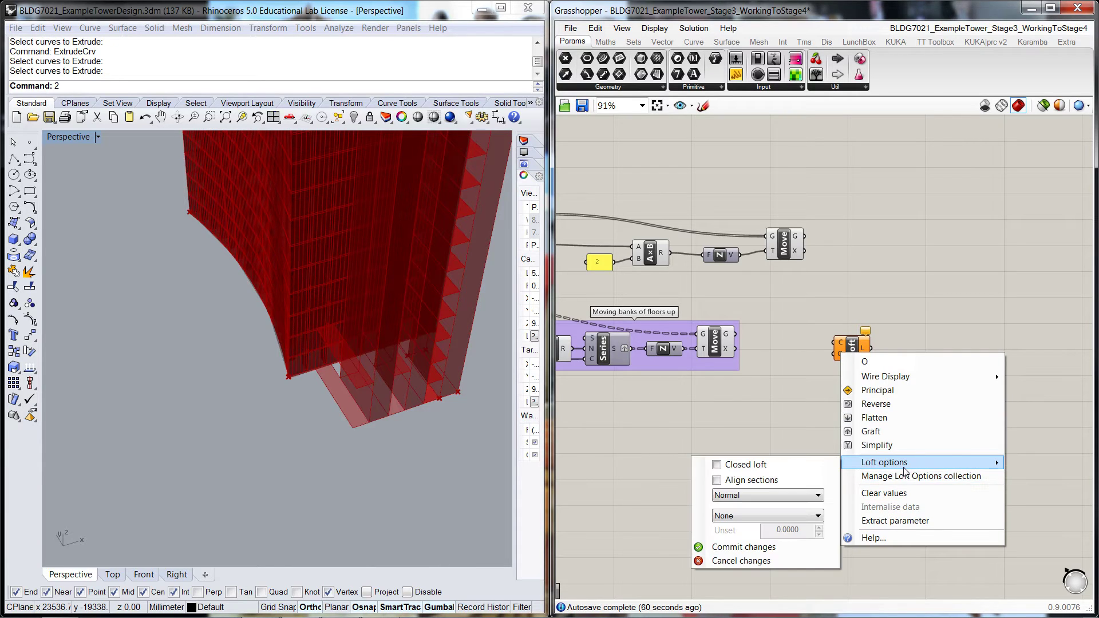
left_click(804, 496)
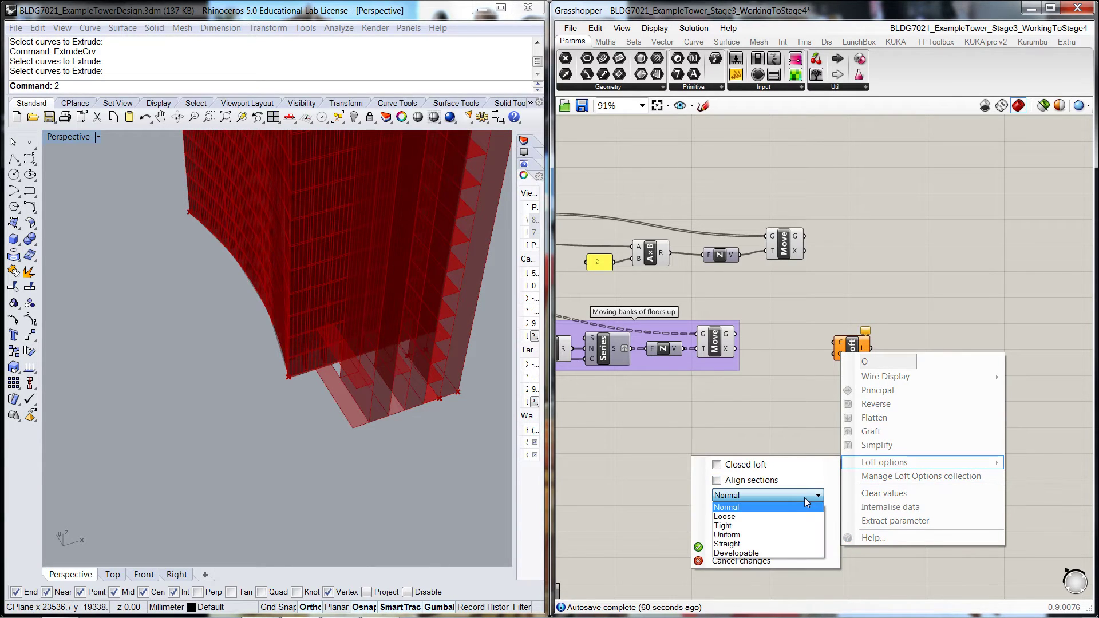
left_click(795, 542)
left_click(744, 549)
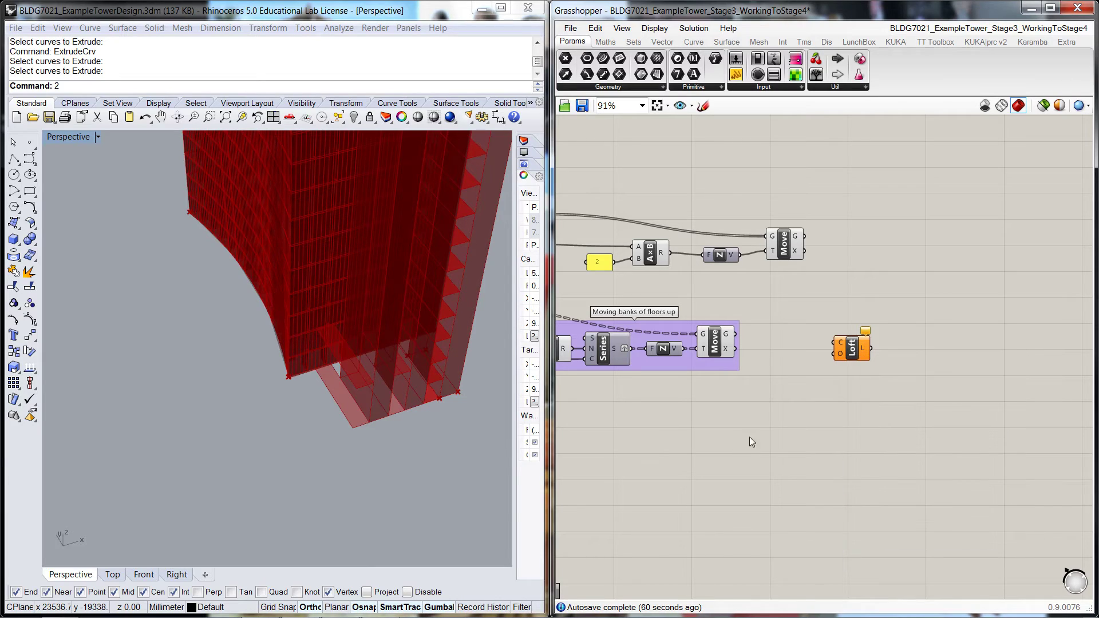
Duplicate the Loft component and place the copy above the original, beside the newest Move component
left_click_drag(854, 354, 864, 192)
left_click(861, 274)
scroll(861, 275, "down", 1)
right_click_drag(860, 274, 932, 306)
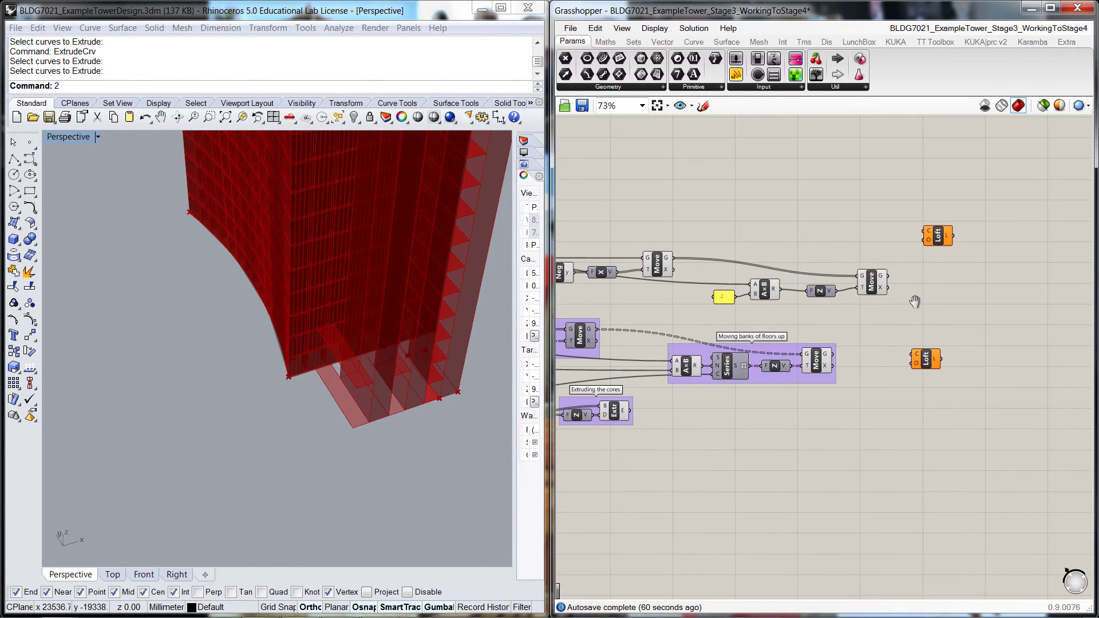
Connect the geometry output of the "Moving banks of floors up" Move to the lower Loft's curve input and check the resulting surfaces
left_click_drag(833, 355, 914, 356)
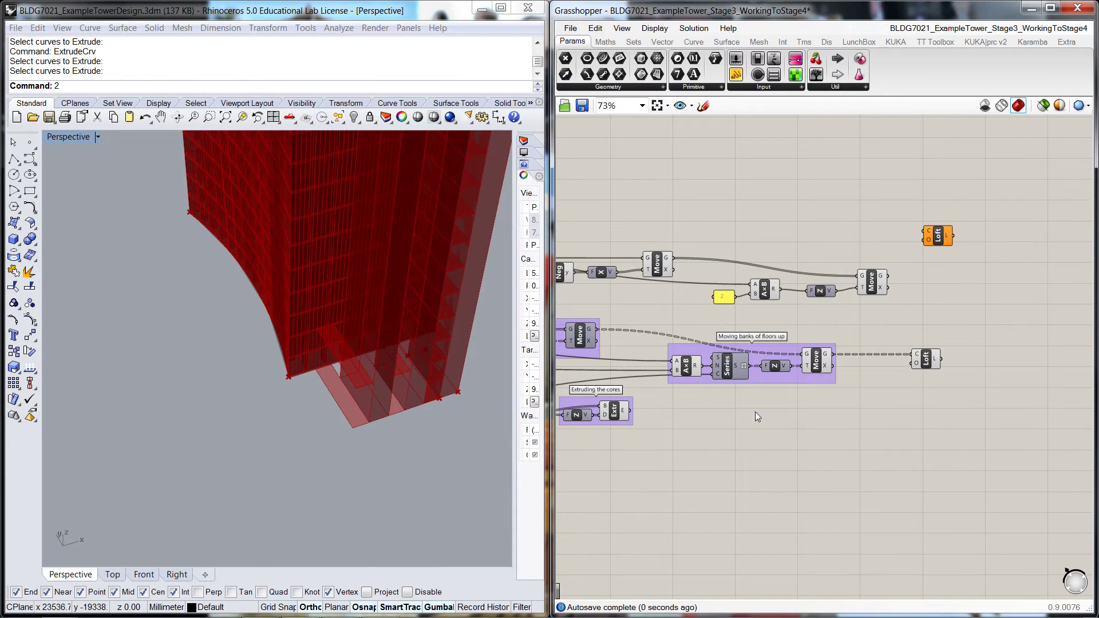
mouse_move(386, 438)
right_mouse_down()
mouse_move(410, 440)
mouse_move(402, 423)
mouse_move(376, 424)
right_mouse_up()
left_click(925, 362)
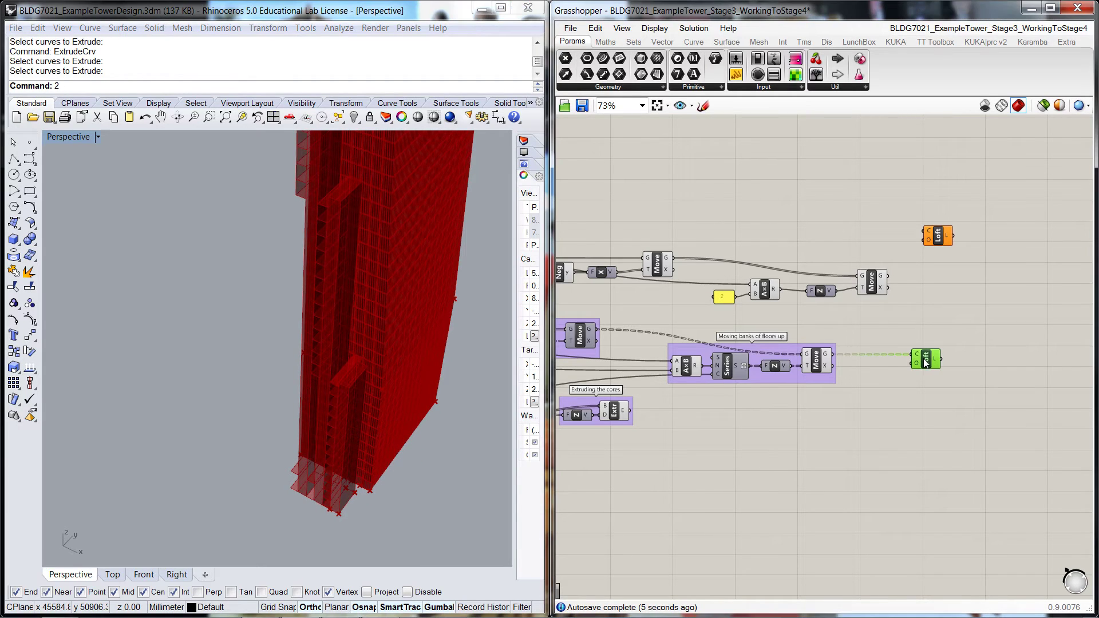
left_click(887, 434)
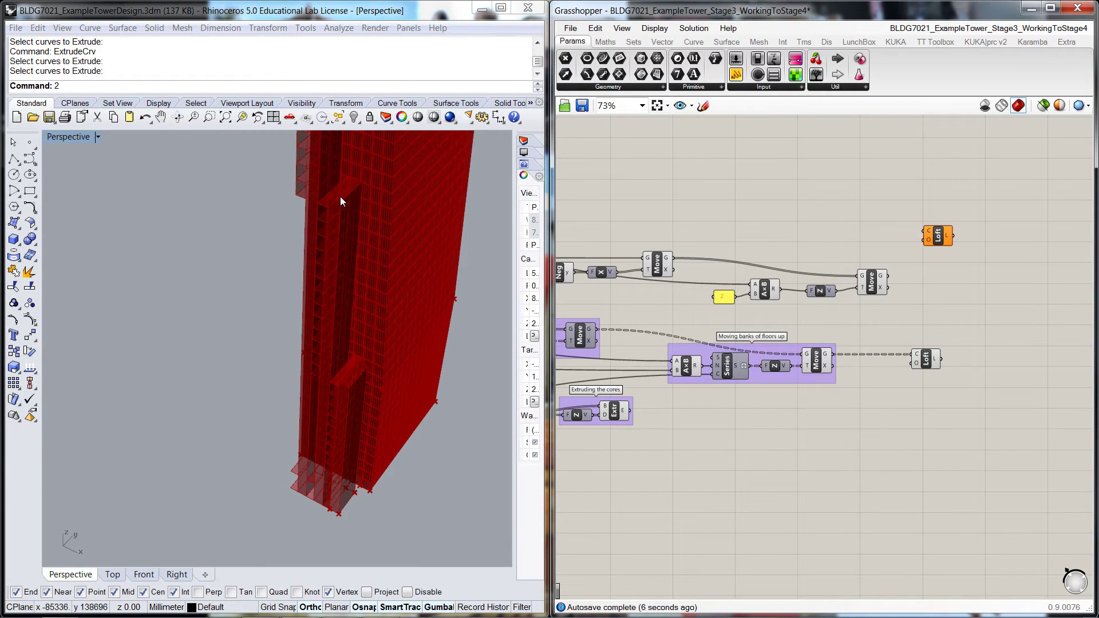
left_click_drag(925, 361, 909, 364)
left_click(892, 302)
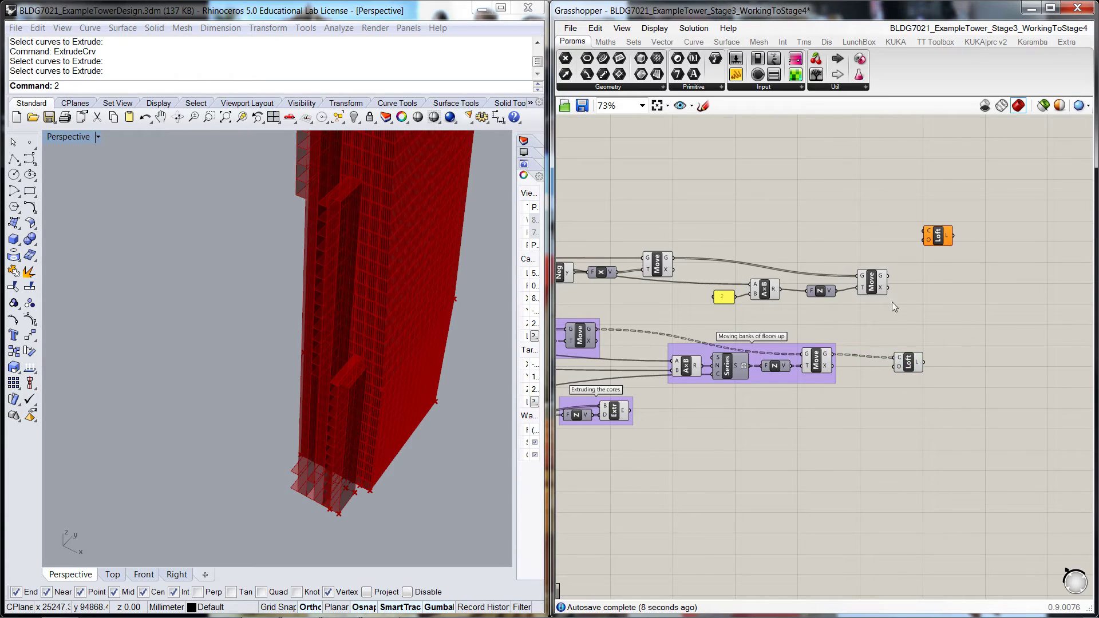
Try connecting both upper Move components' geometry outputs directly to the upper Loft's curve input and inspect the lofted surfaces
right_click_drag(892, 301, 909, 333)
left_click(864, 268)
mouse_move(923, 286)
left_mouse_down()
mouse_move(917, 295)
mouse_move(943, 289)
left_mouse_up()
left_click(930, 328)
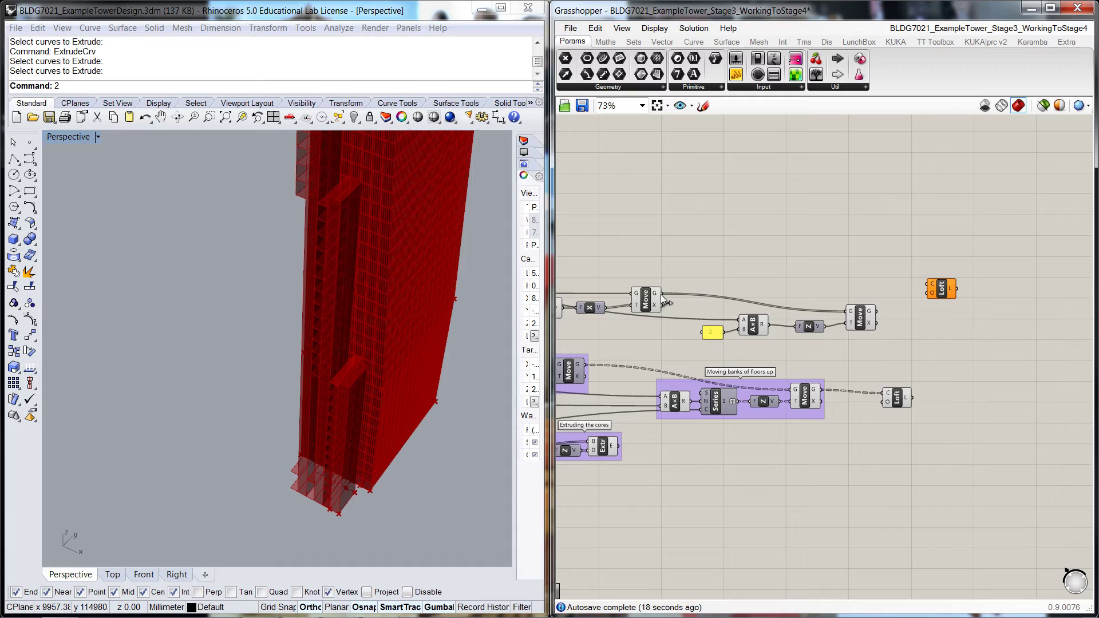
left_click_drag(662, 294, 930, 285)
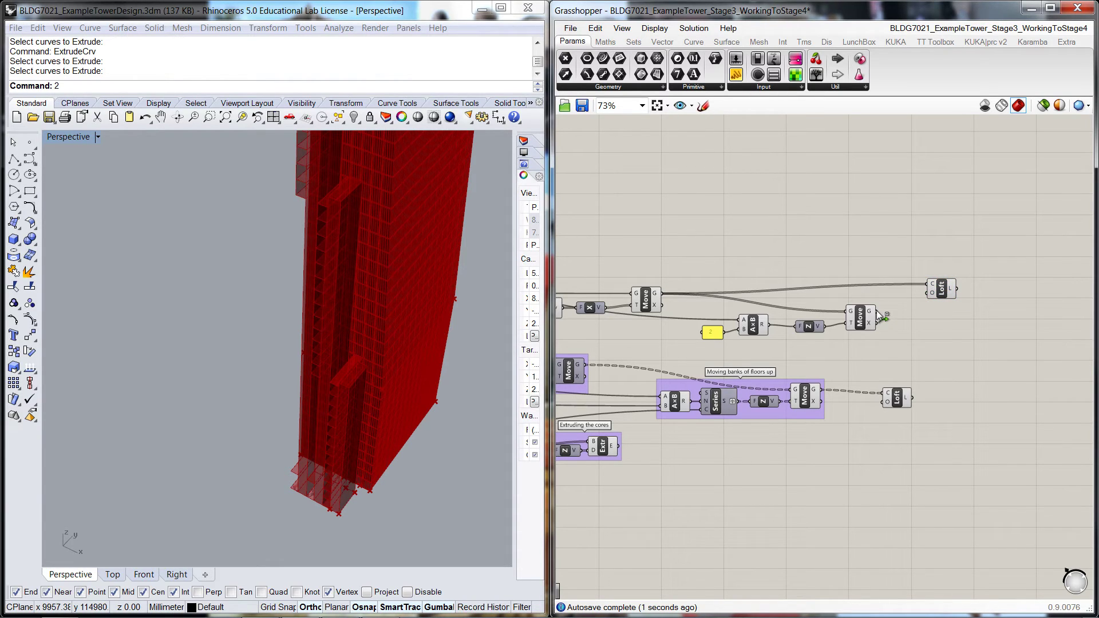
left_click_drag(927, 284, 927, 285, "shift")
right_click(283, 538)
right_click_drag(323, 518, 341, 404)
left_click(954, 292)
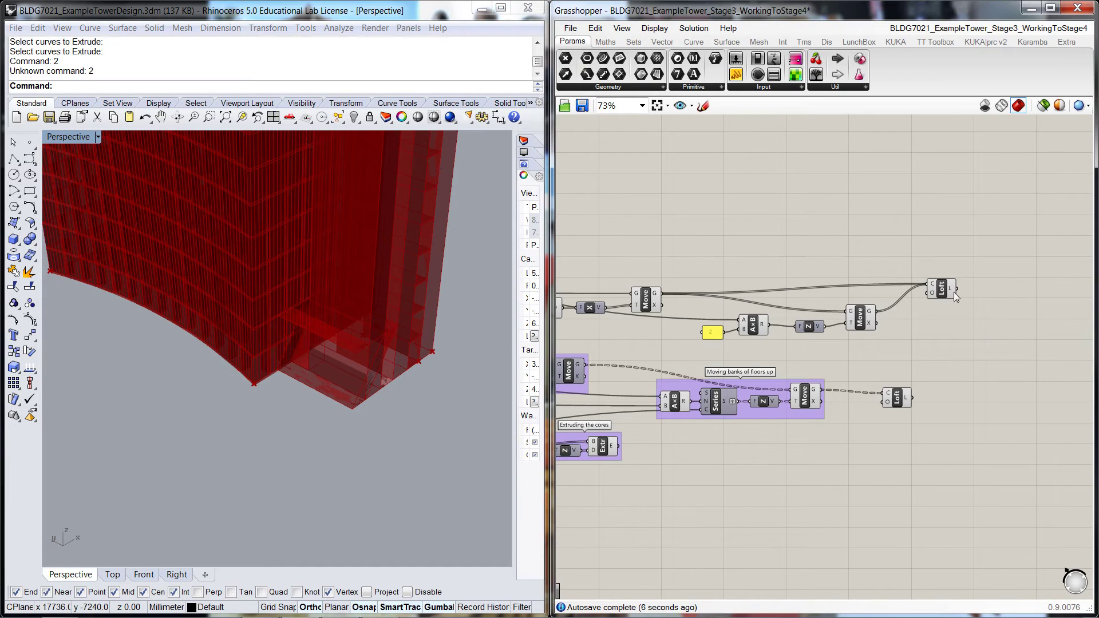
left_click_drag(938, 291, 976, 292)
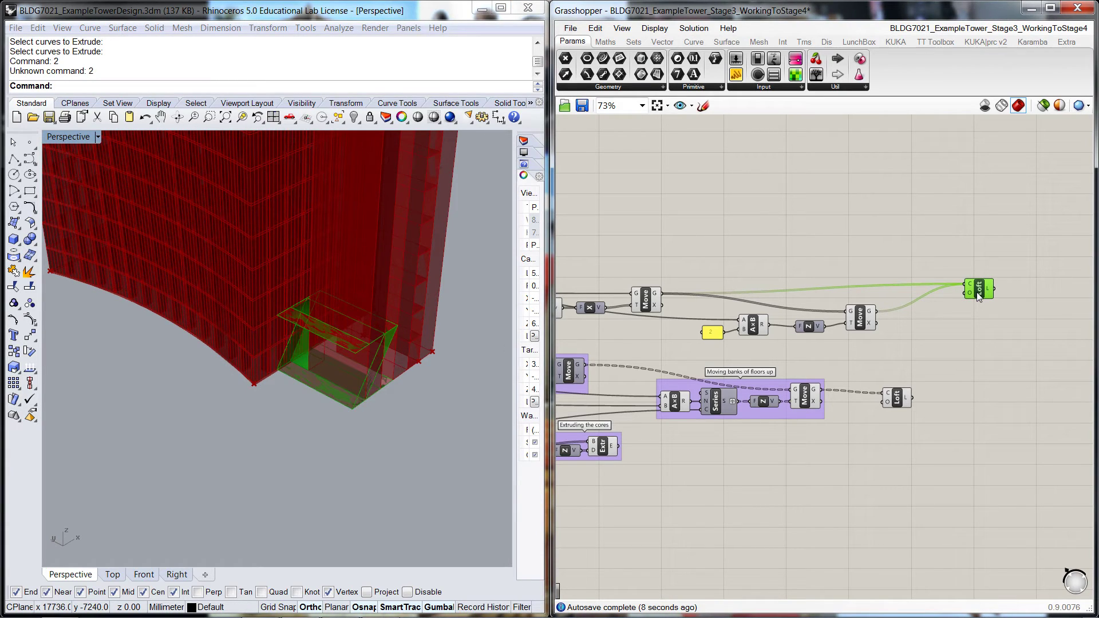
left_click(947, 329)
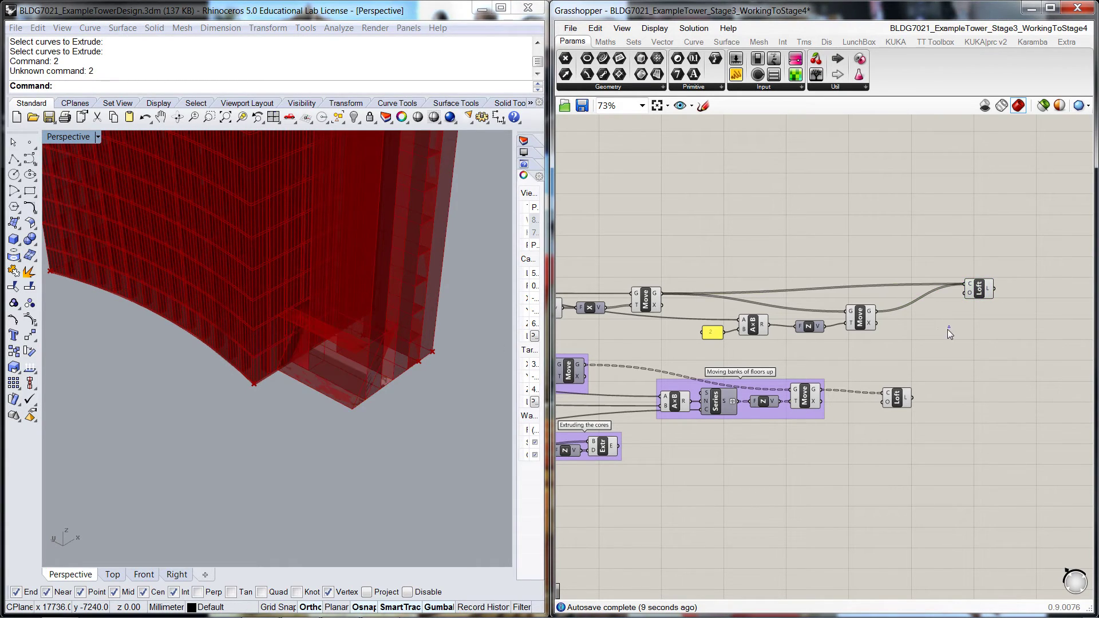
Disconnect all wires from the upper Loft's curve input
right_click_drag(968, 286, 966, 286)
right_click(972, 288)
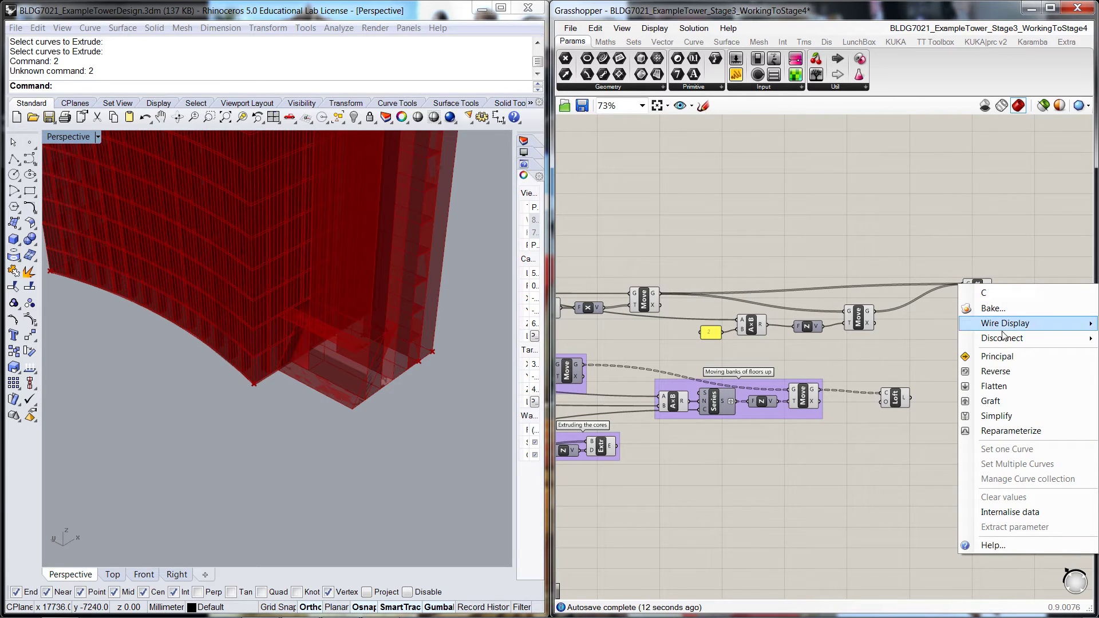
mouse_move(984, 338)
left_click(935, 344)
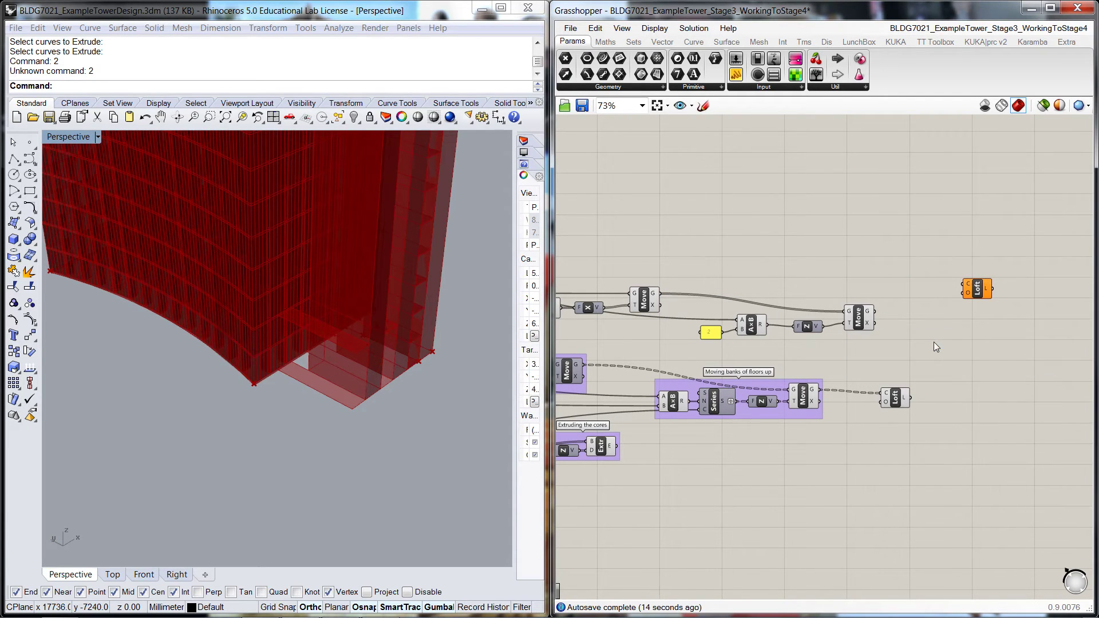
Add a Weave component and place it directly before the upper Loft component
double_click(912, 319)
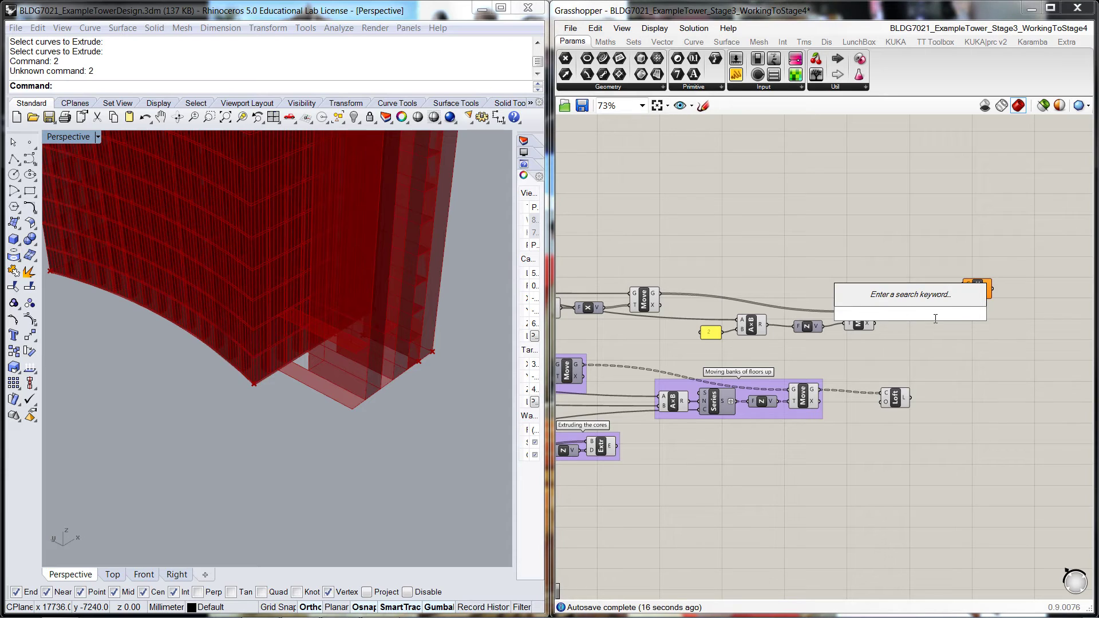
type("we")
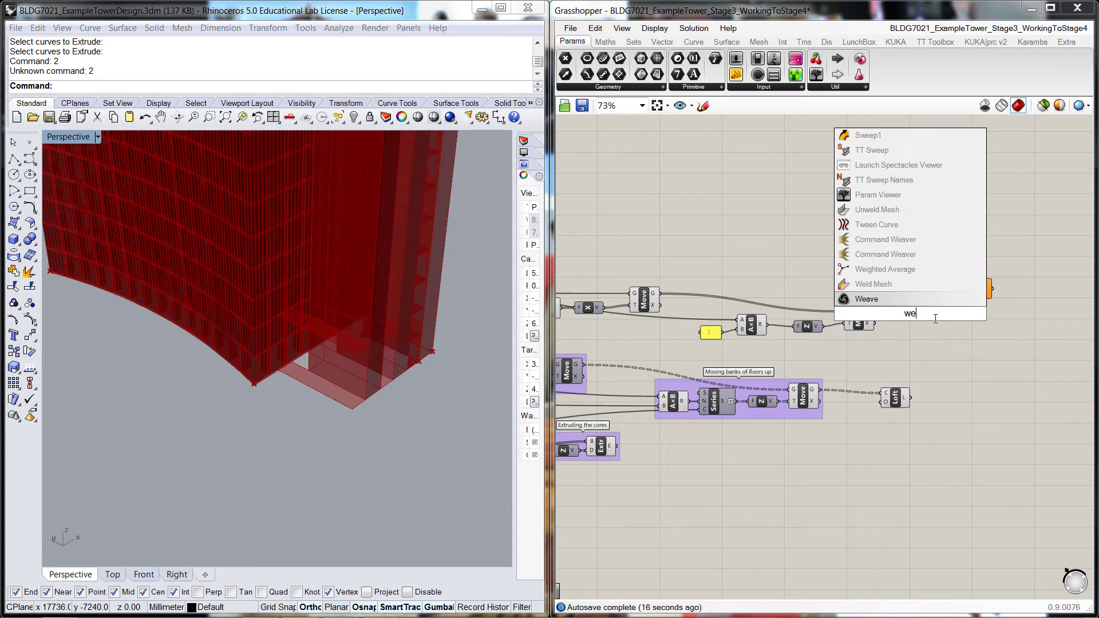
left_click(910, 300)
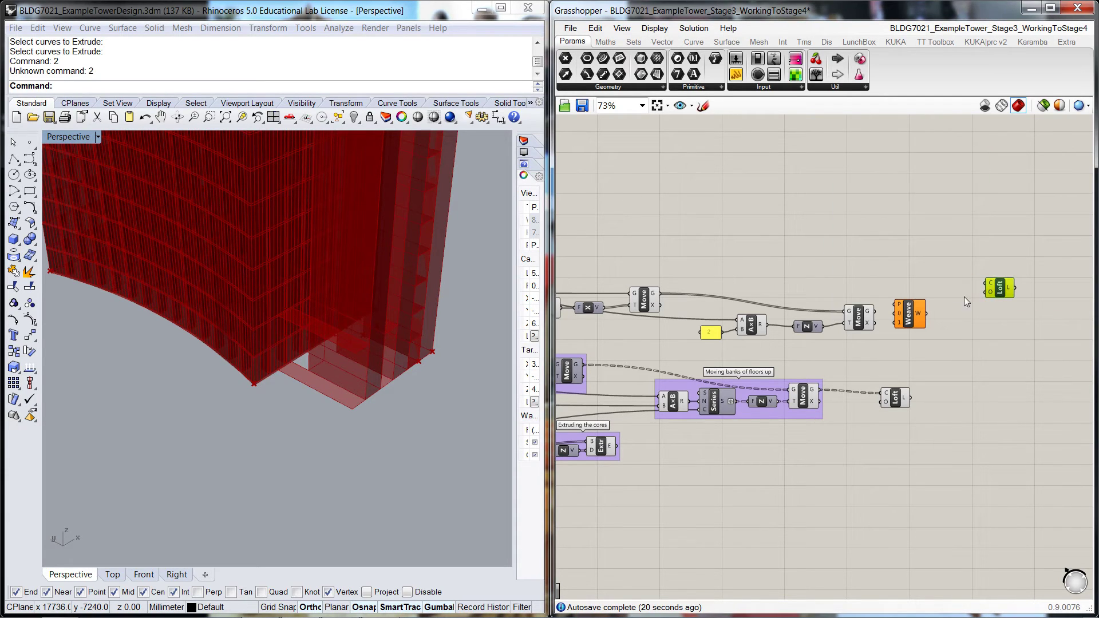
left_click_drag(916, 317, 950, 291)
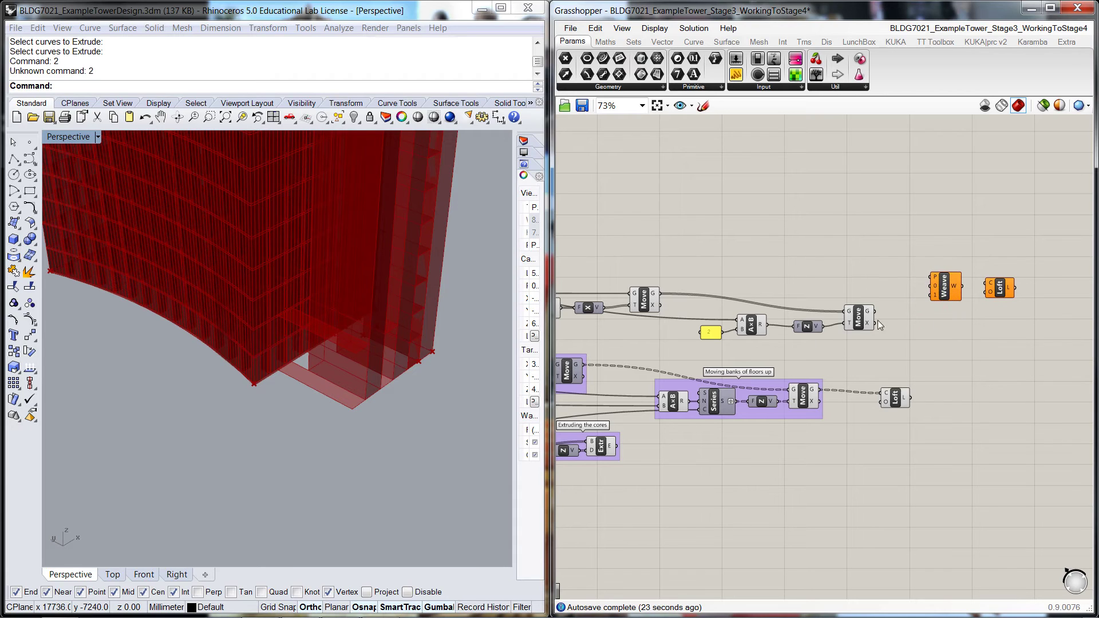
Graft the geometry outputs of both upper Move components
right_click(653, 300)
left_click(690, 383)
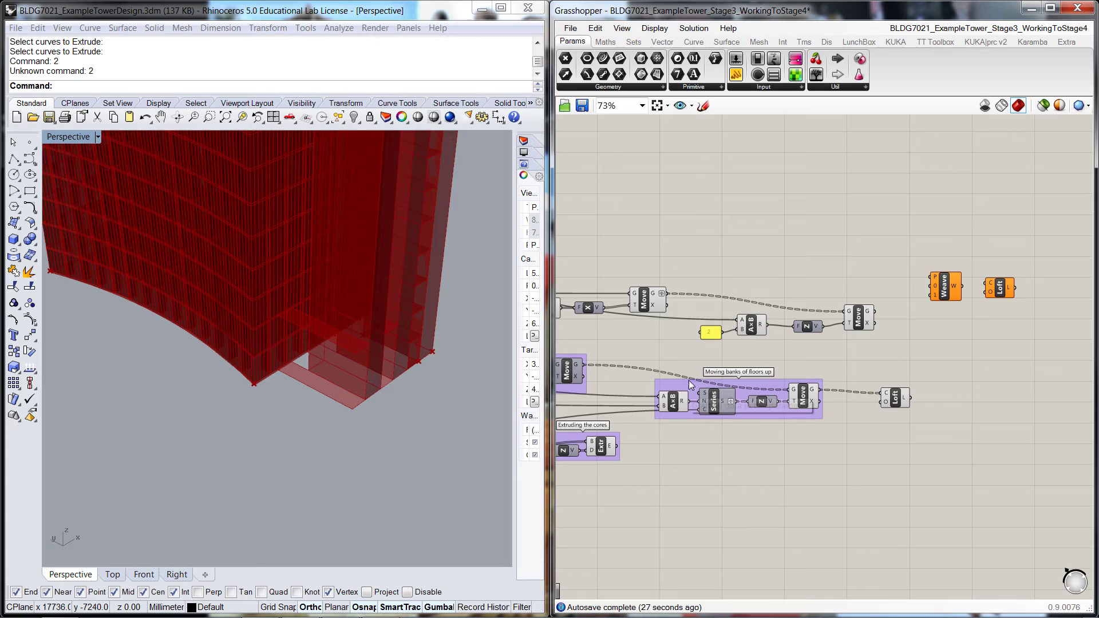
right_click(870, 312)
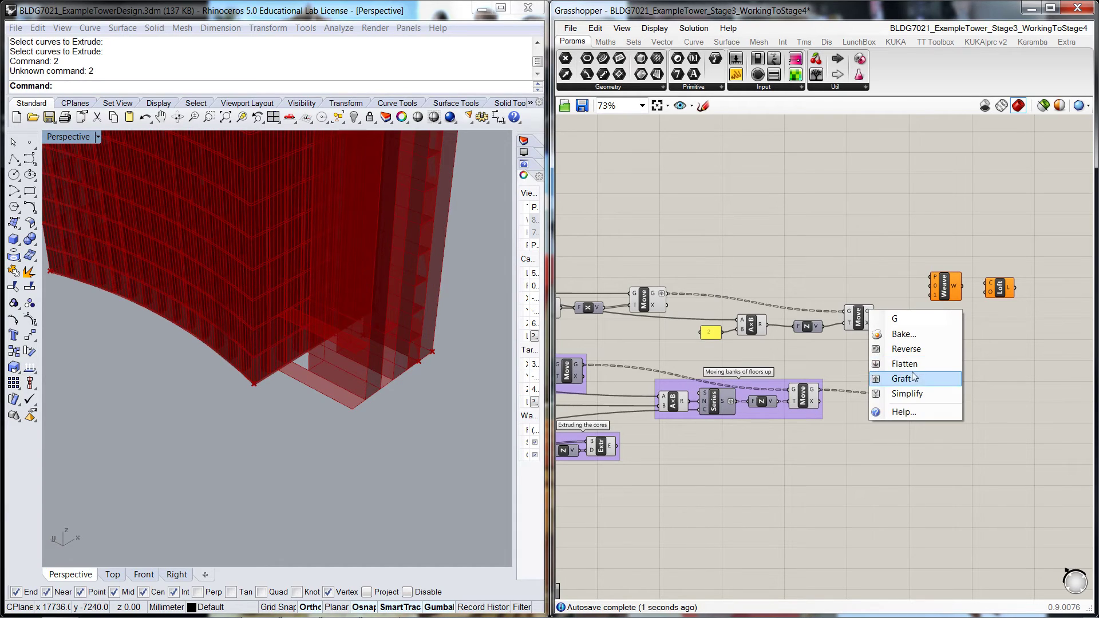
left_click(908, 375)
left_click(854, 319)
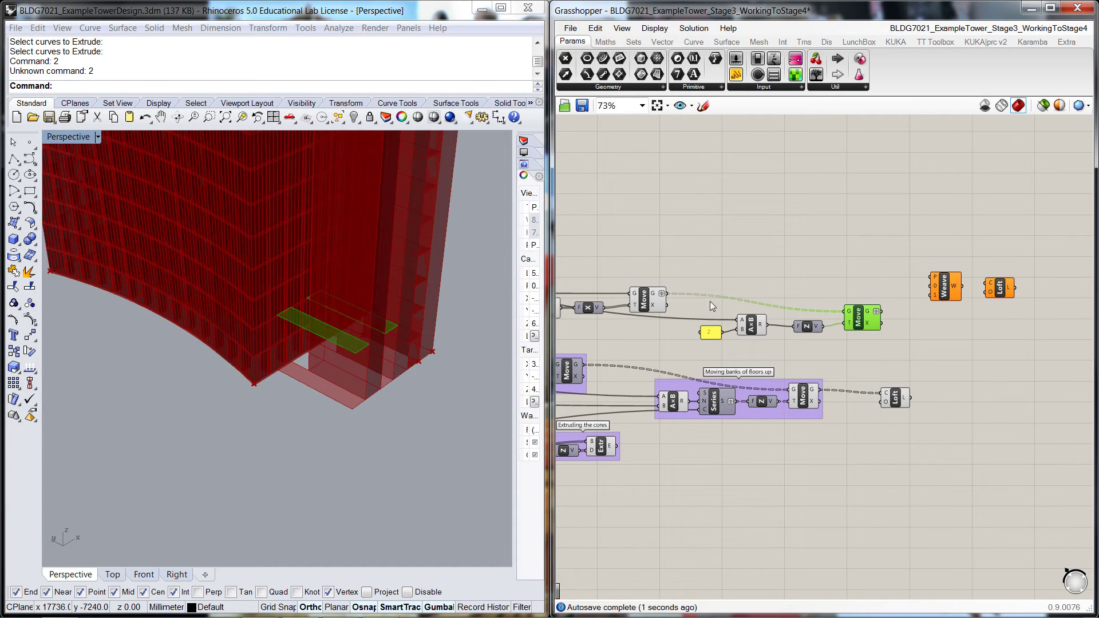
Connect the two grafted Move outputs to the Weave's 0 and 1 inputs, and the Weave output to the upper Loft's curve input
left_click_drag(761, 254, 929, 285)
left_click(920, 333)
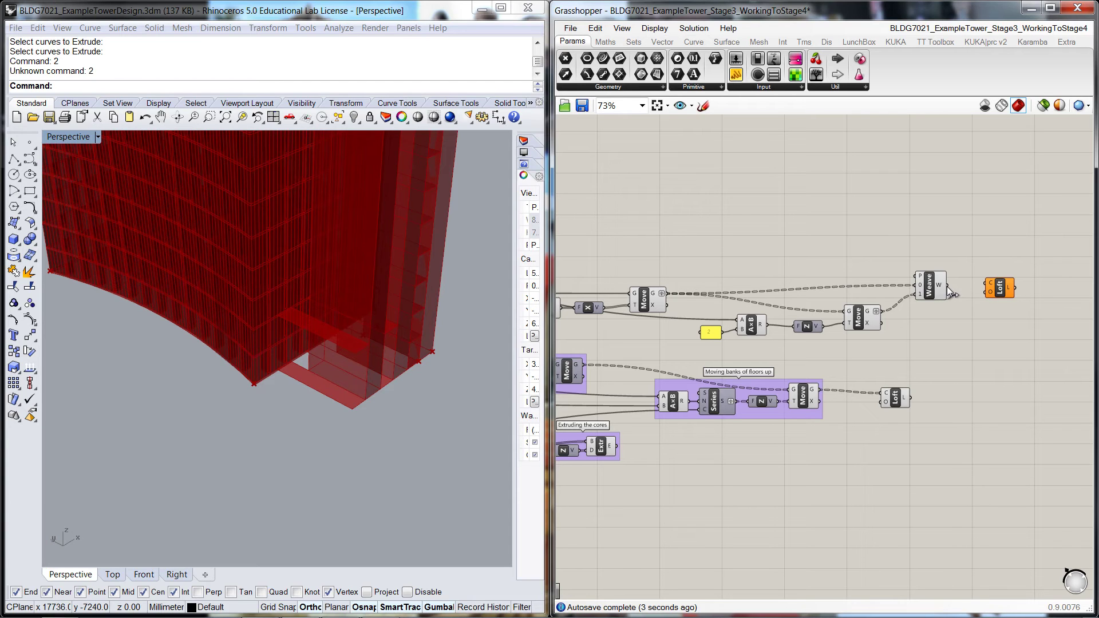
left_click_drag(948, 291, 988, 285)
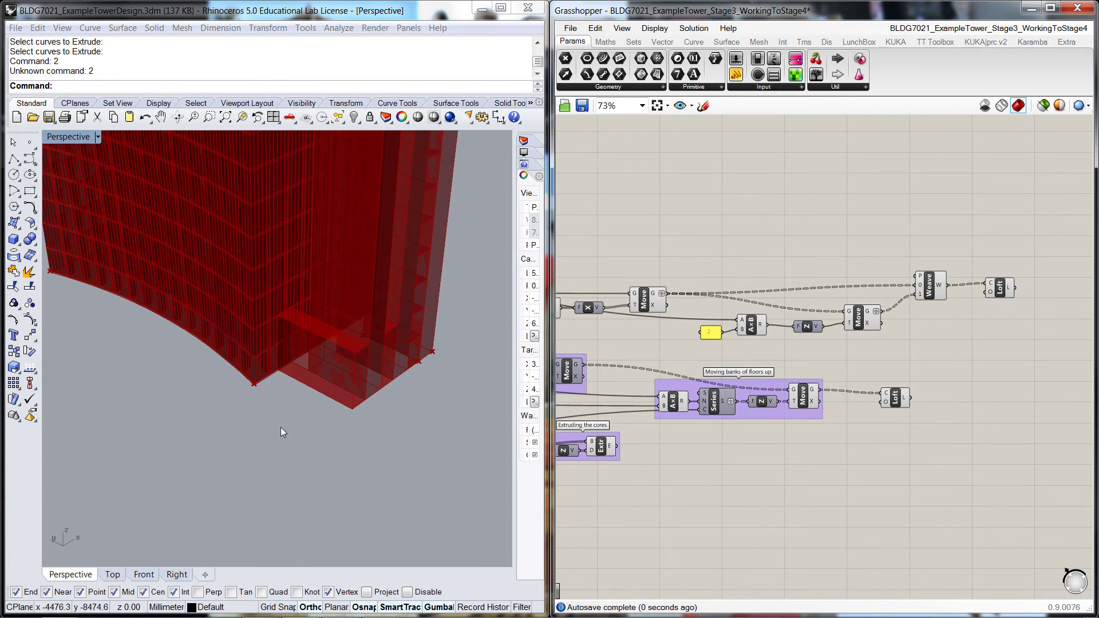
Add an Extrude component to the canvas in the empty space below the upper Loft component
right_click_drag(281, 427, 506, 437)
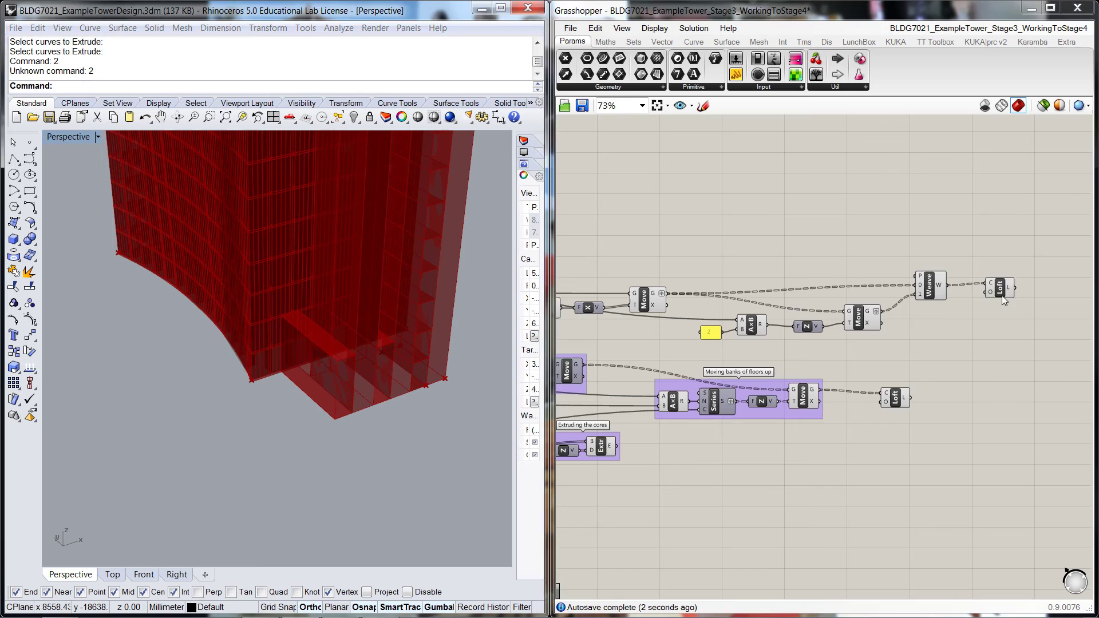
right_click_drag(887, 384, 839, 387)
double_click(932, 364)
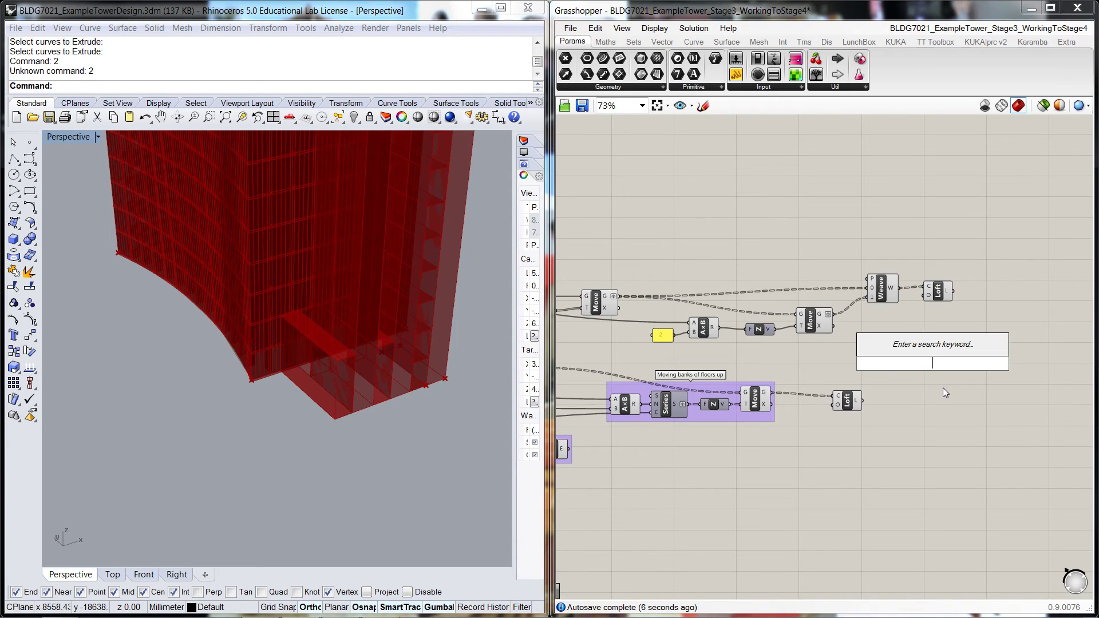
type("extr")
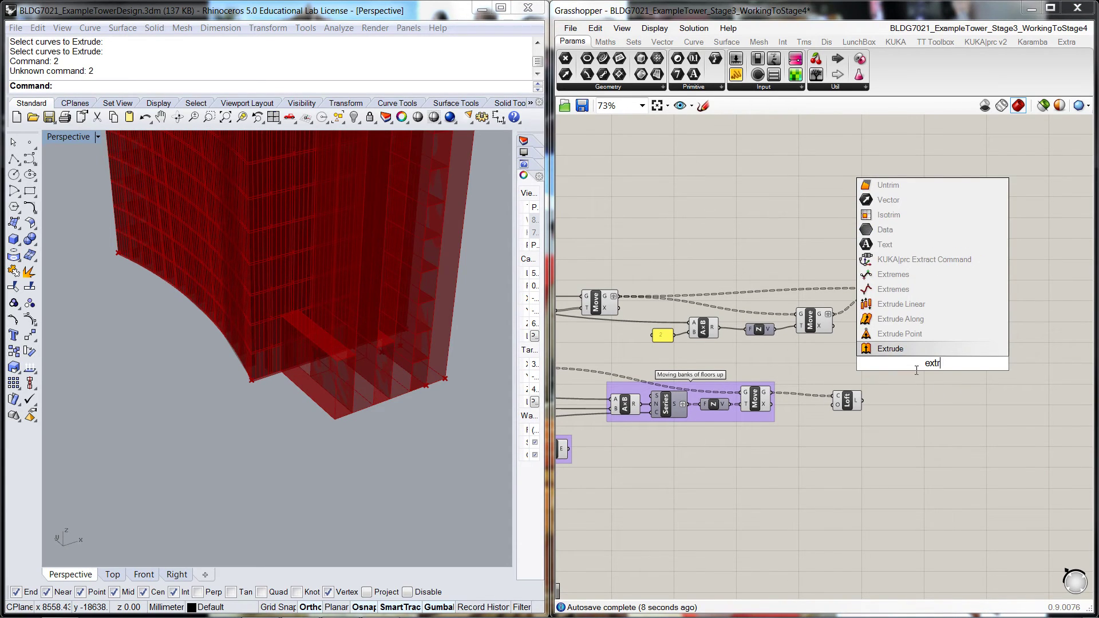
left_click(915, 348)
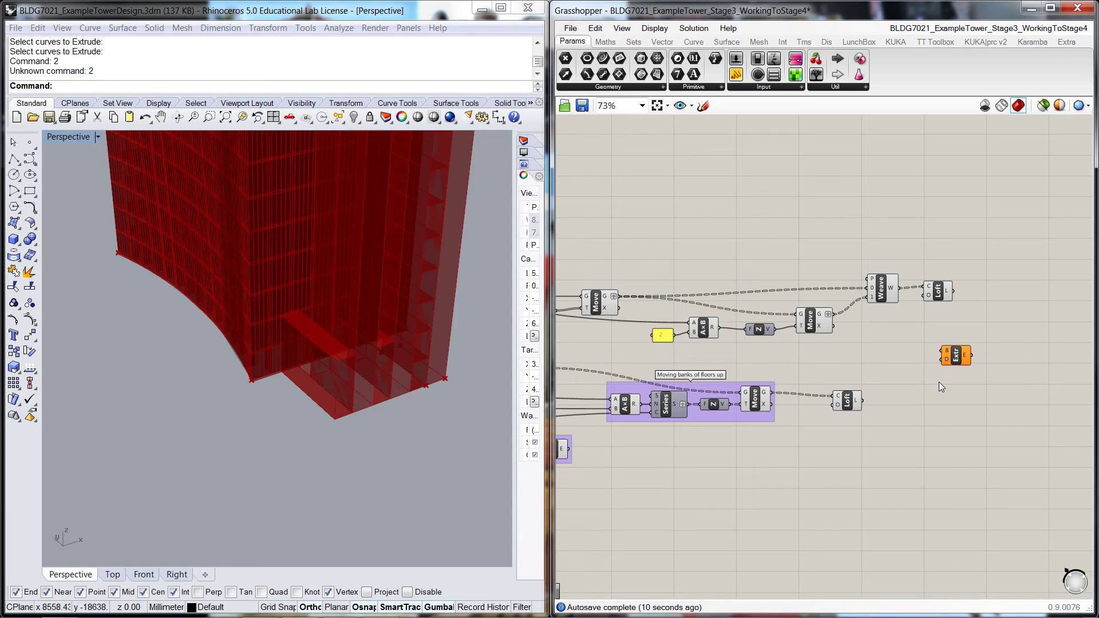
Add a Unit Z component, place it directly before the Extrude component and wire it to the Extrude direction input
double_click(938, 382)
type("z")
key("Return")
left_click_drag(951, 384, 915, 364)
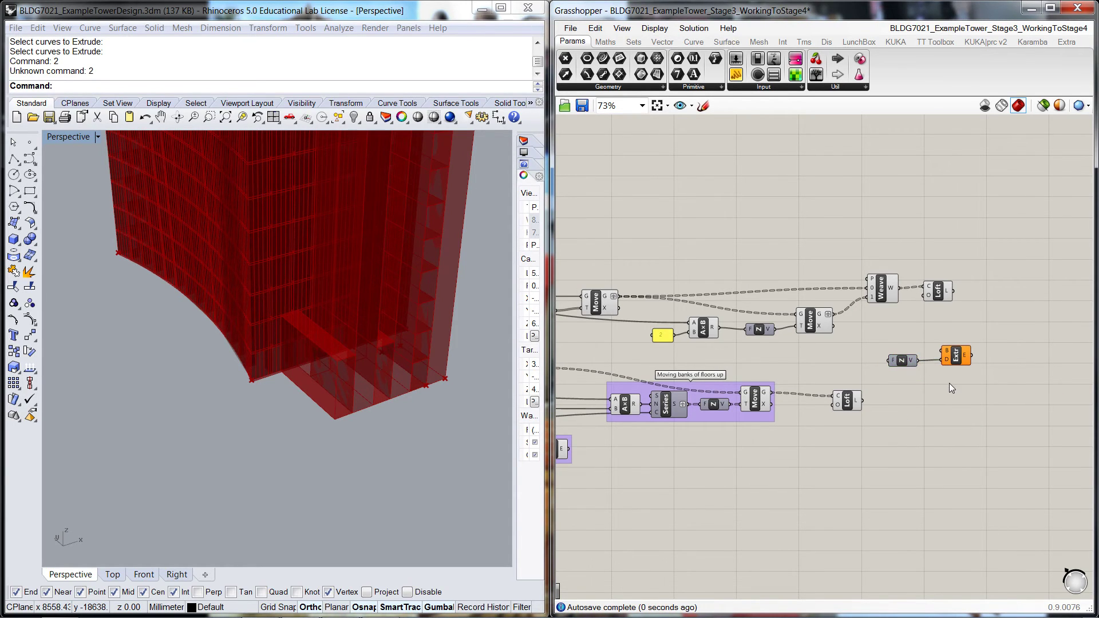
Try to connect the Slab Thickness slider to the Extrude component's base input
scroll(949, 383, "down", 5)
scroll(813, 291, "up", 3)
scroll(805, 316, "up", 5)
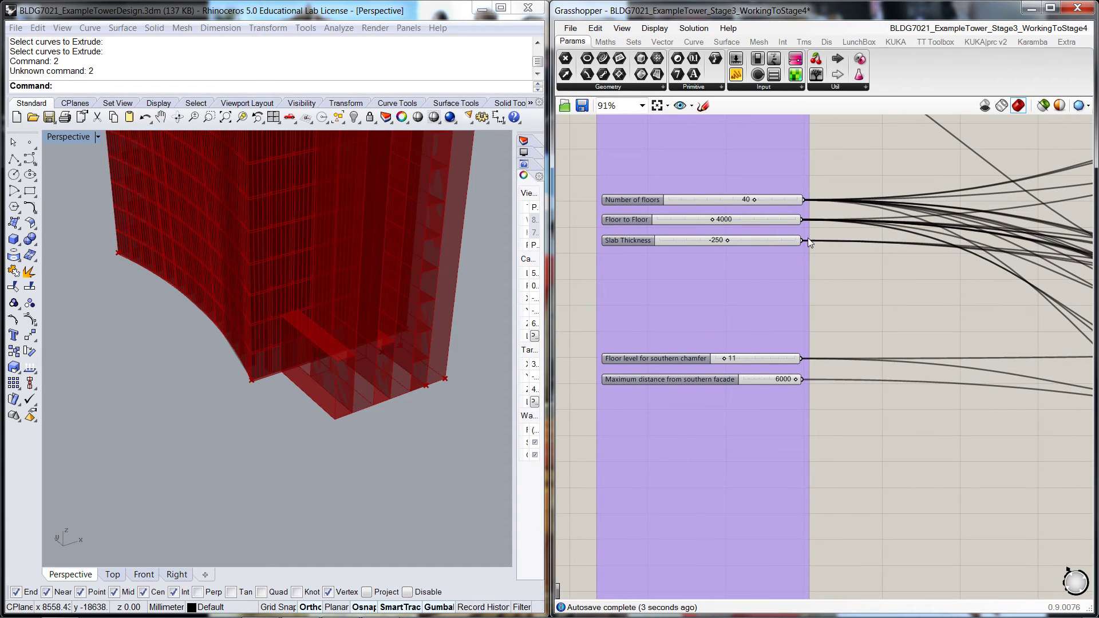
left_click_drag(800, 240, 830, 391)
scroll(824, 372, "down", 4)
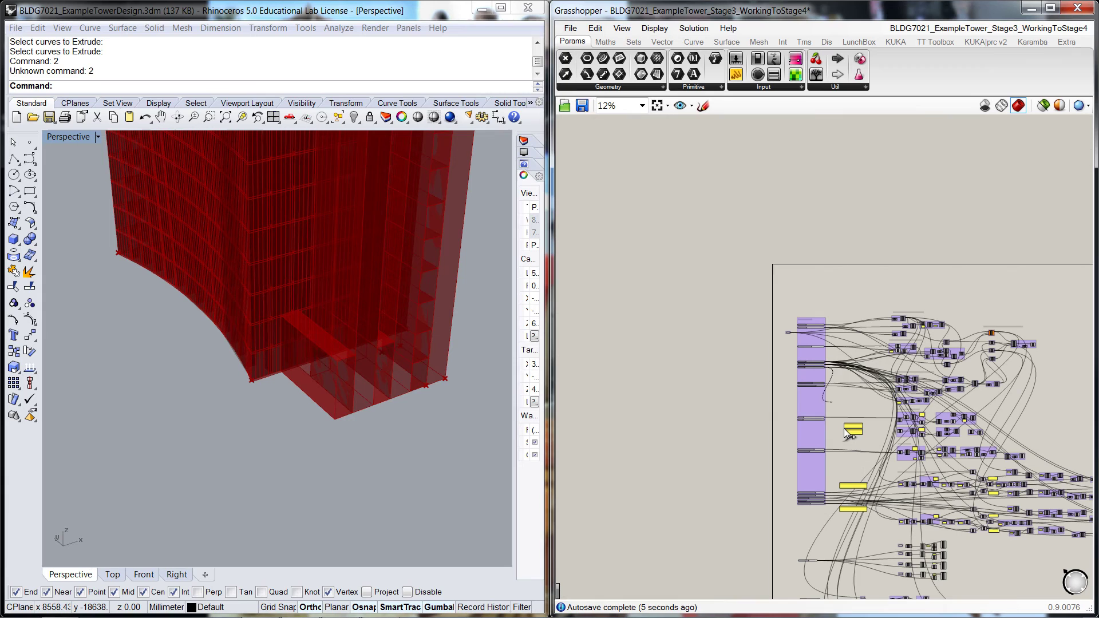
right_click_drag(847, 433, 812, 303)
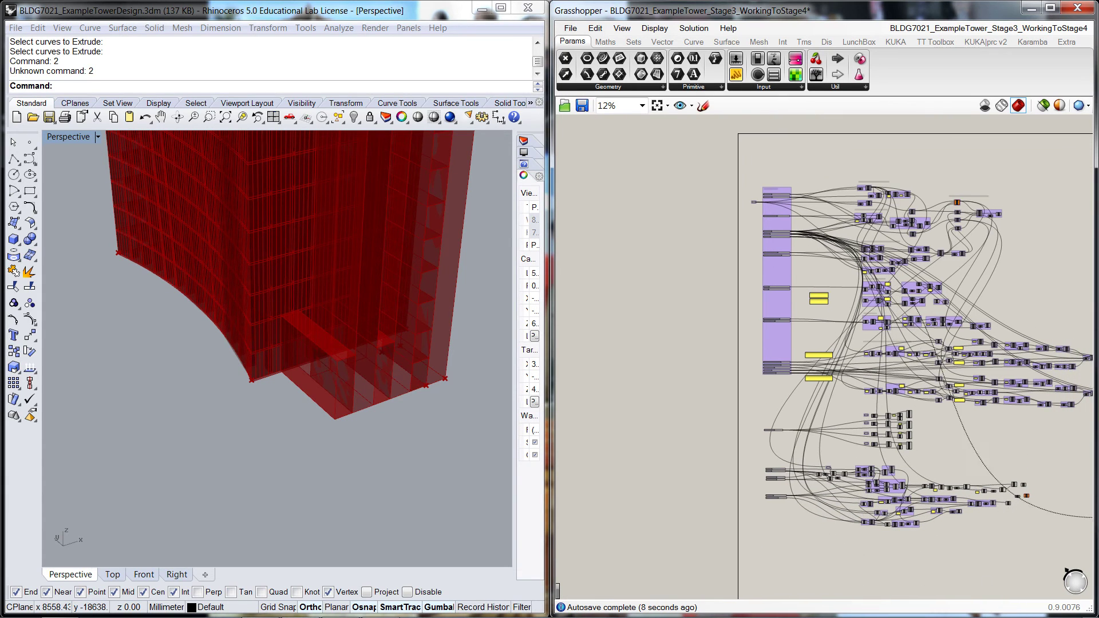
scroll(1007, 504, "up", 9)
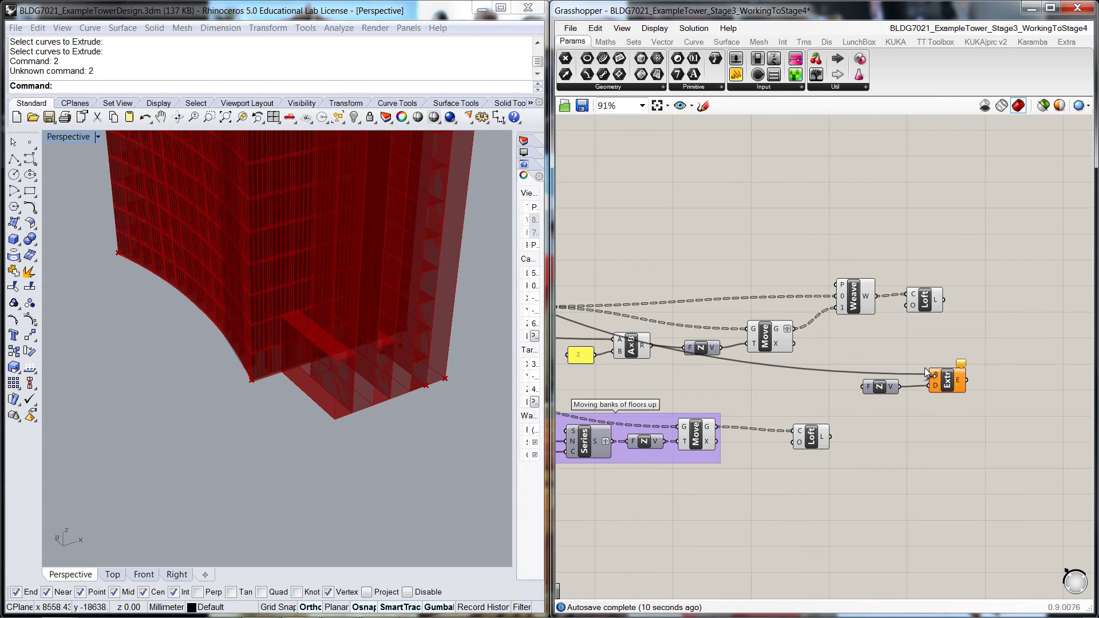
left_click_drag(926, 372, 931, 374)
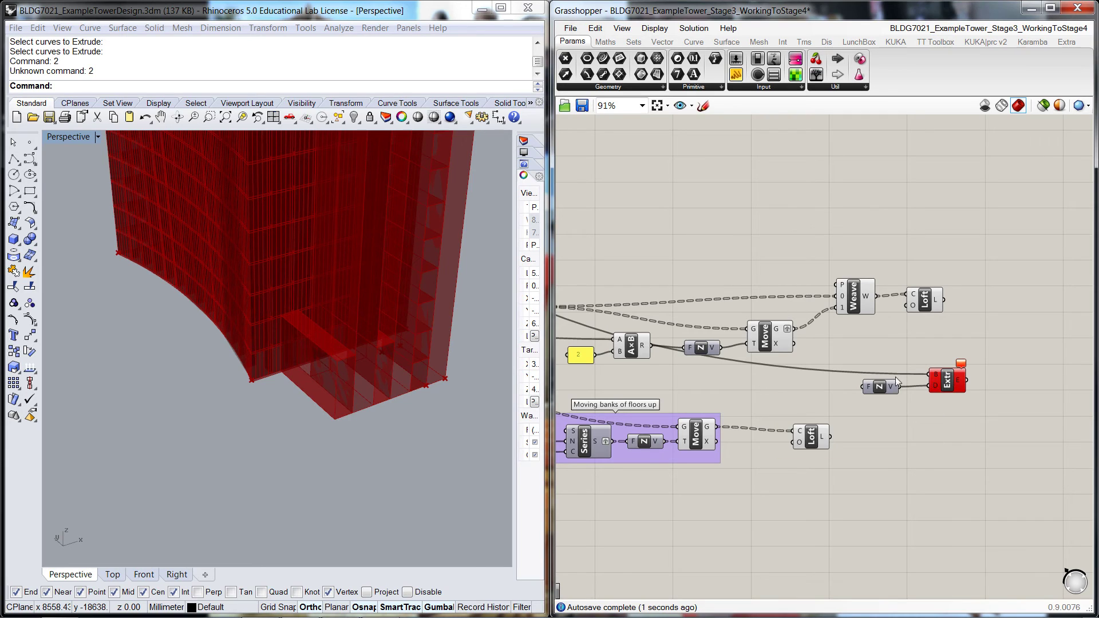
Connect the Slab Thickness slider to the factor input of the Unit Z component that feeds Extrude
scroll(895, 376, "down", 10)
scroll(742, 153, "up", 10)
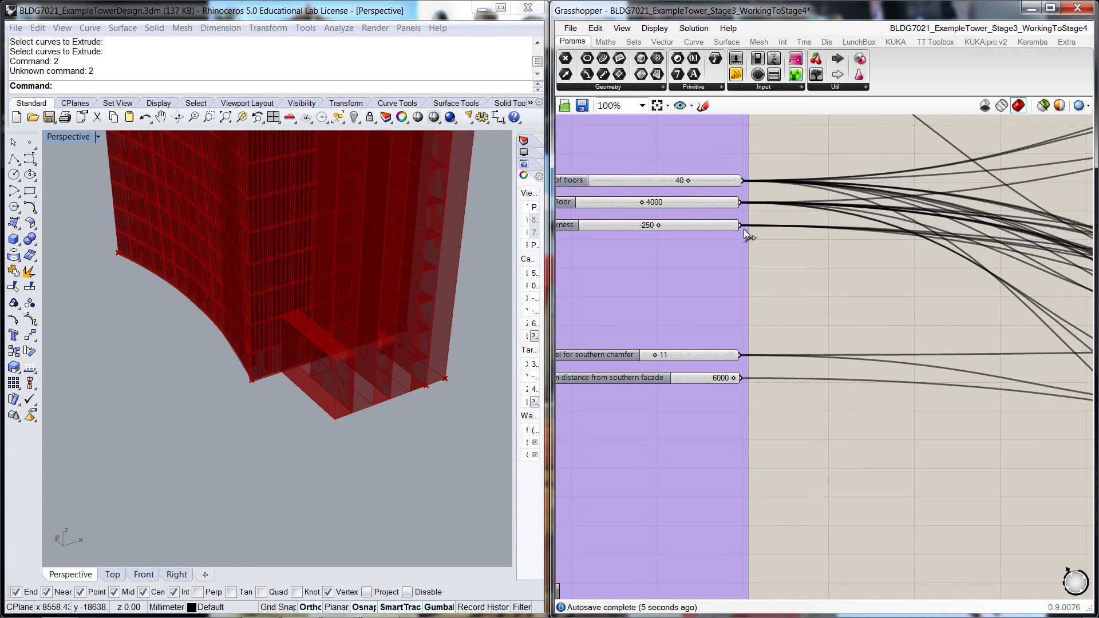
left_click_drag(743, 228, 777, 417)
scroll(825, 368, "down", 10)
scroll(1032, 586, "up", 9)
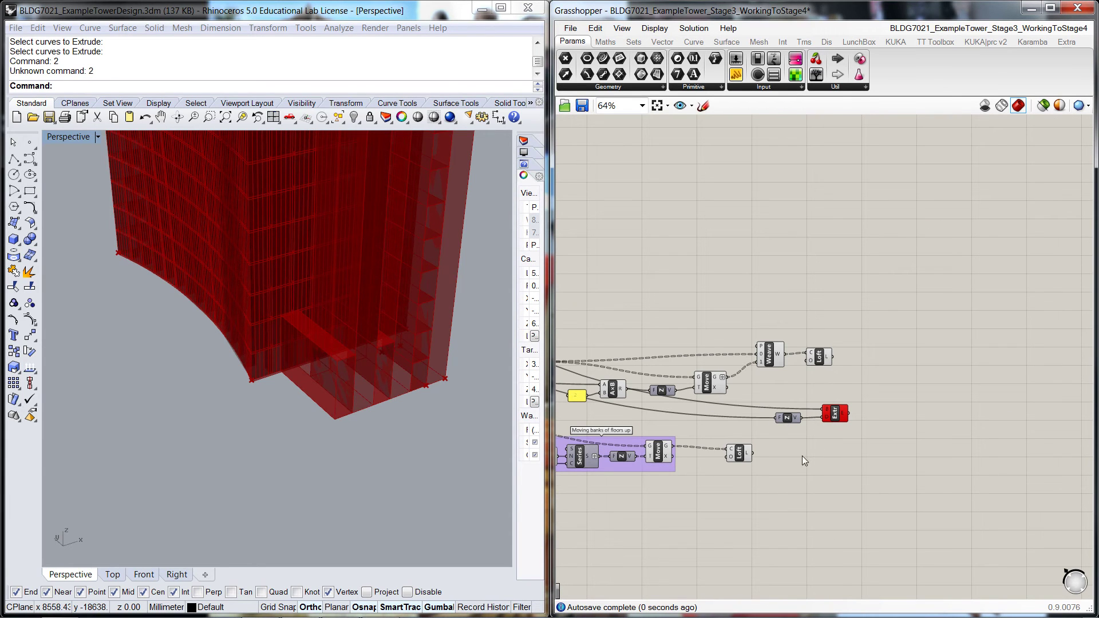
Connect the grafted geometry outputs of both upper Move components to the Extrude base input, replacing the existing base wire
left_click(836, 415)
right_click_drag(835, 415, 916, 422)
left_click_drag(917, 422, 919, 426)
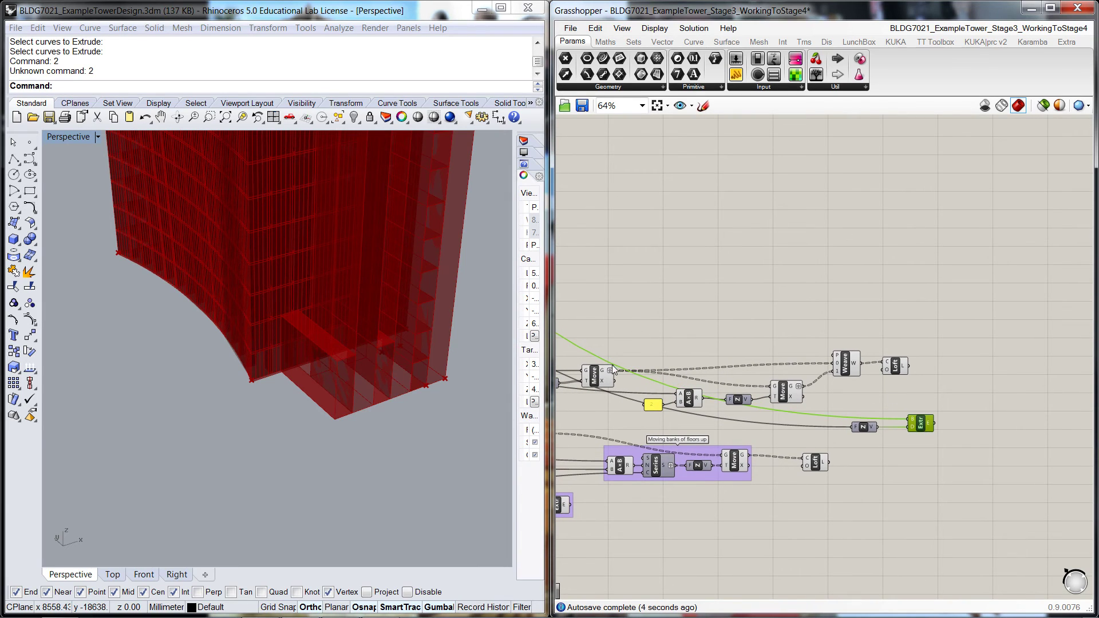
left_click_drag(614, 372, 909, 421)
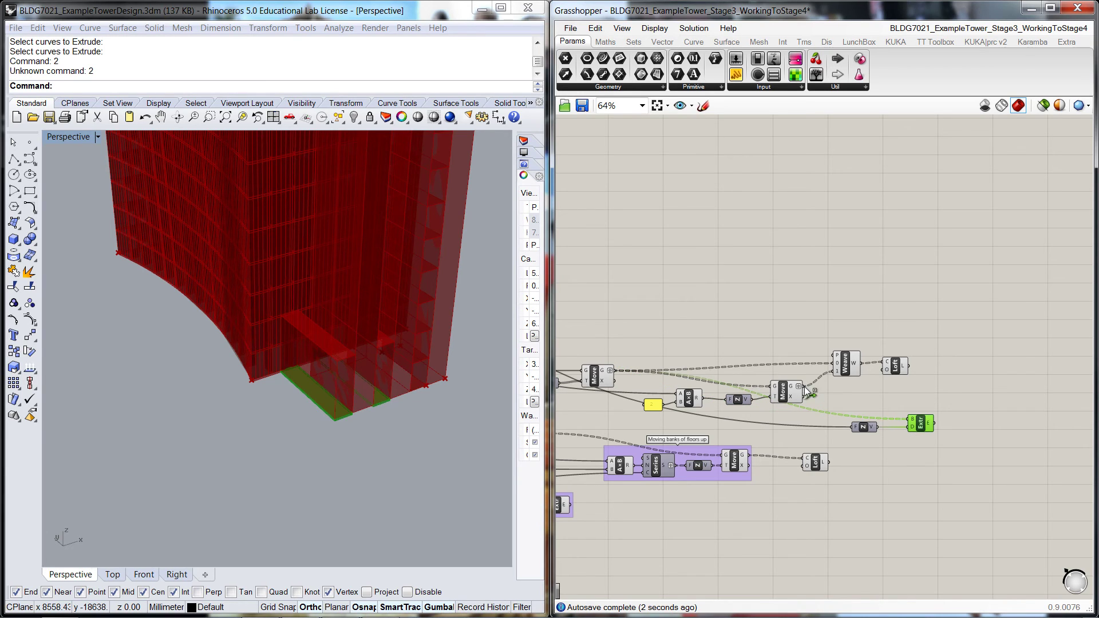
left_click_drag(805, 386, 905, 426)
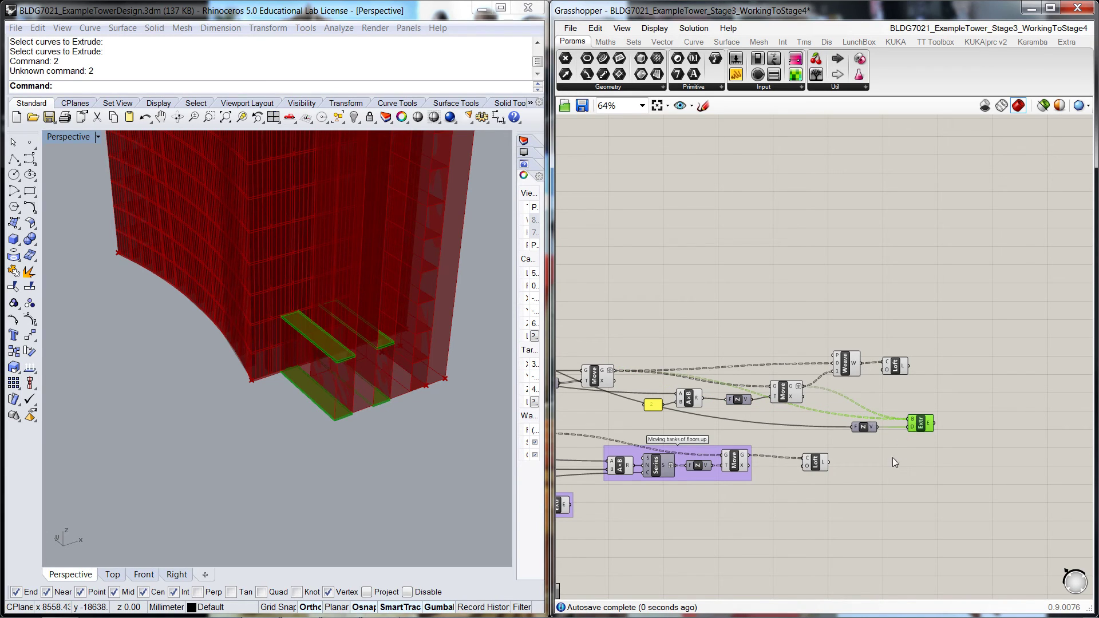
Add the geometry output of the Move in the "Moving banks of floors up" group to the Extrude base input
left_click(855, 464)
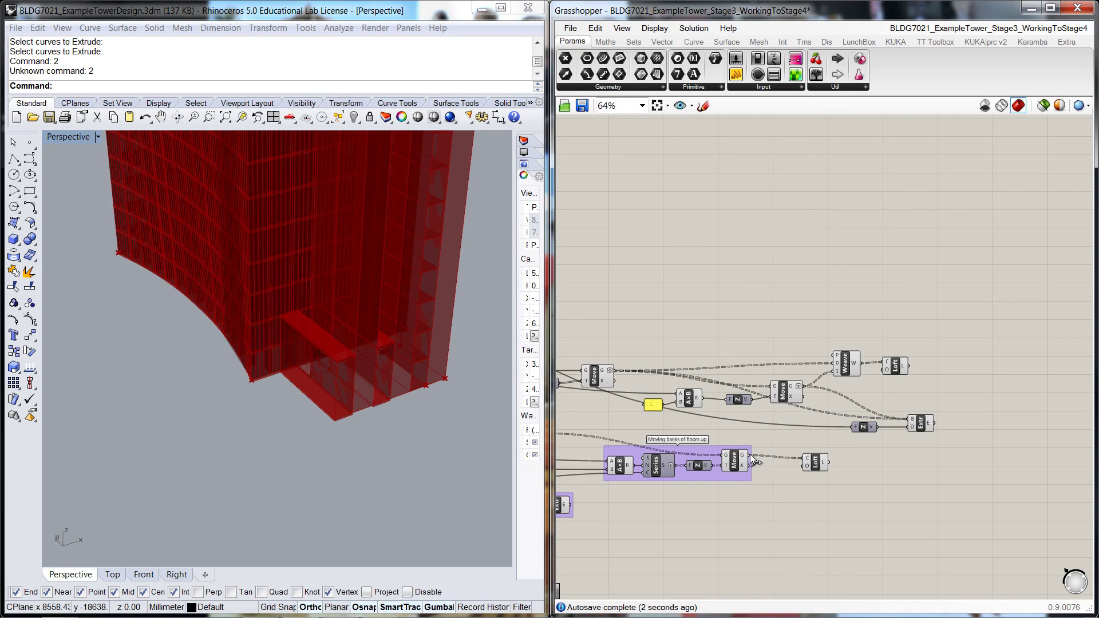
left_click_drag(749, 455, 908, 410)
left_click(913, 441)
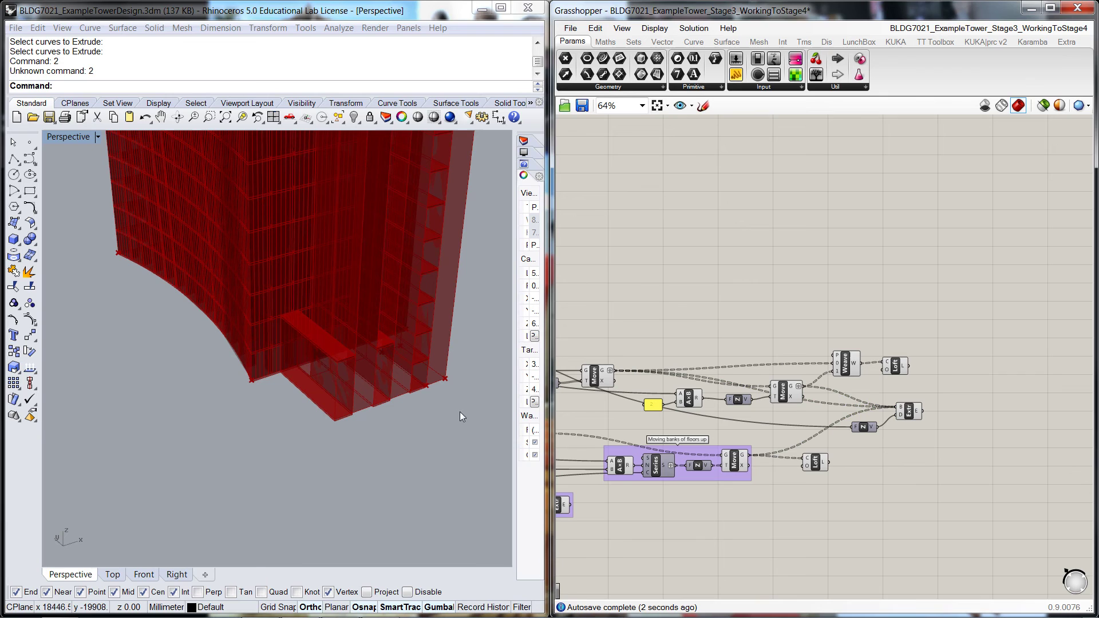
Examine the extruded slabs and lofted volumes of the tower from several sides in the Perspective view
left_click(433, 410)
right_click(432, 409)
scroll(436, 412, "down", 10)
right_click_drag(437, 414, 281, 498, "shift")
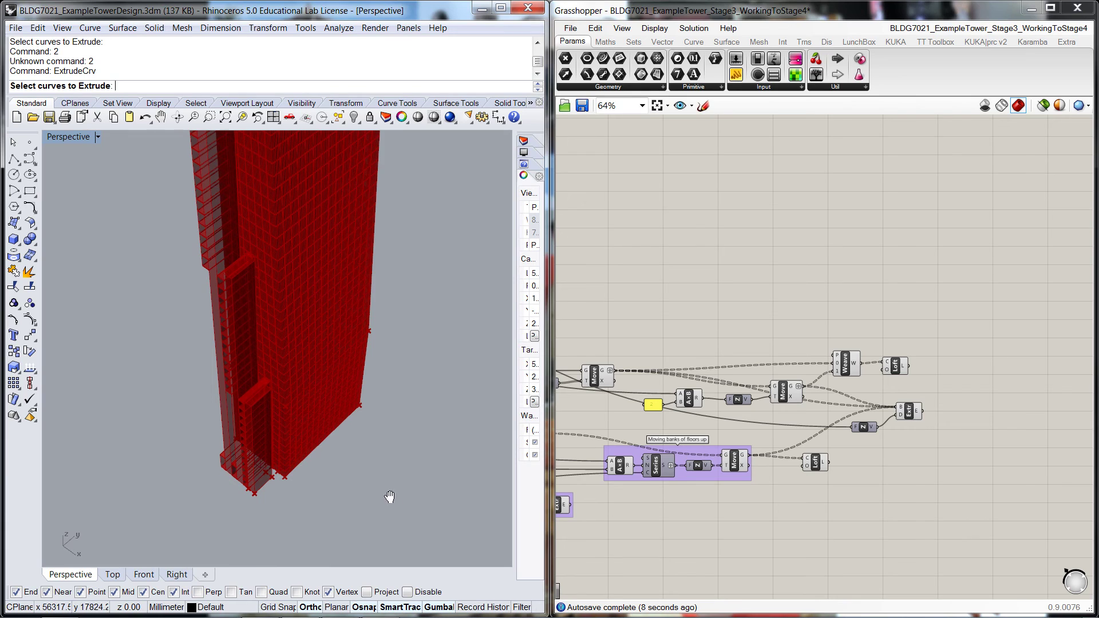
mouse_move(290, 456)
right_mouse_down("shift")
mouse_move(320, 465)
mouse_move(292, 444)
right_mouse_up("shift")
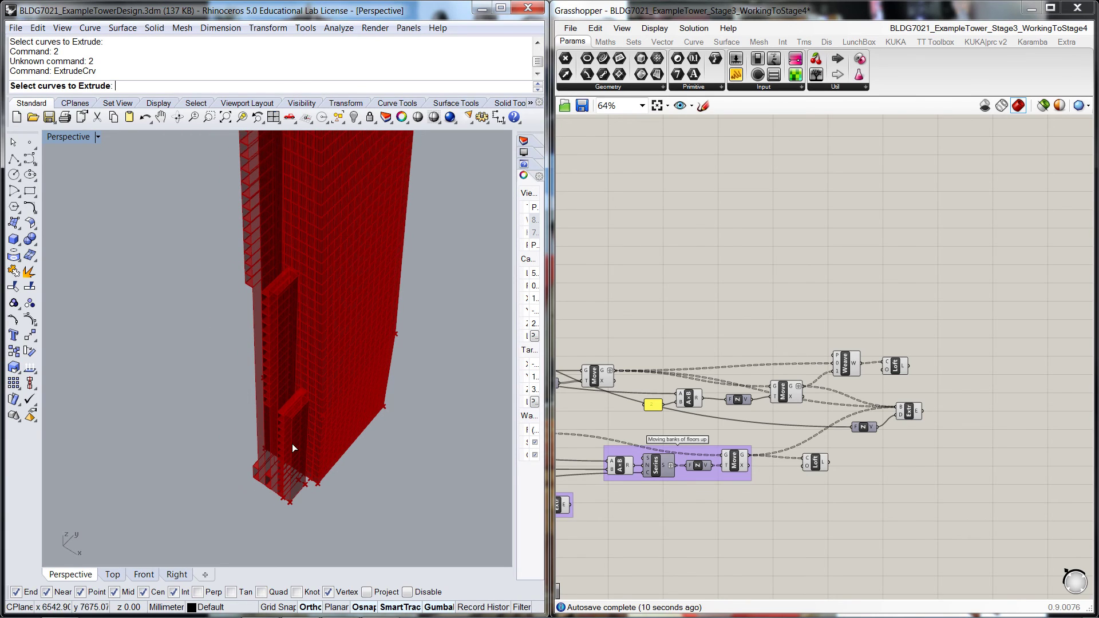
right_click_drag(214, 508, 338, 515)
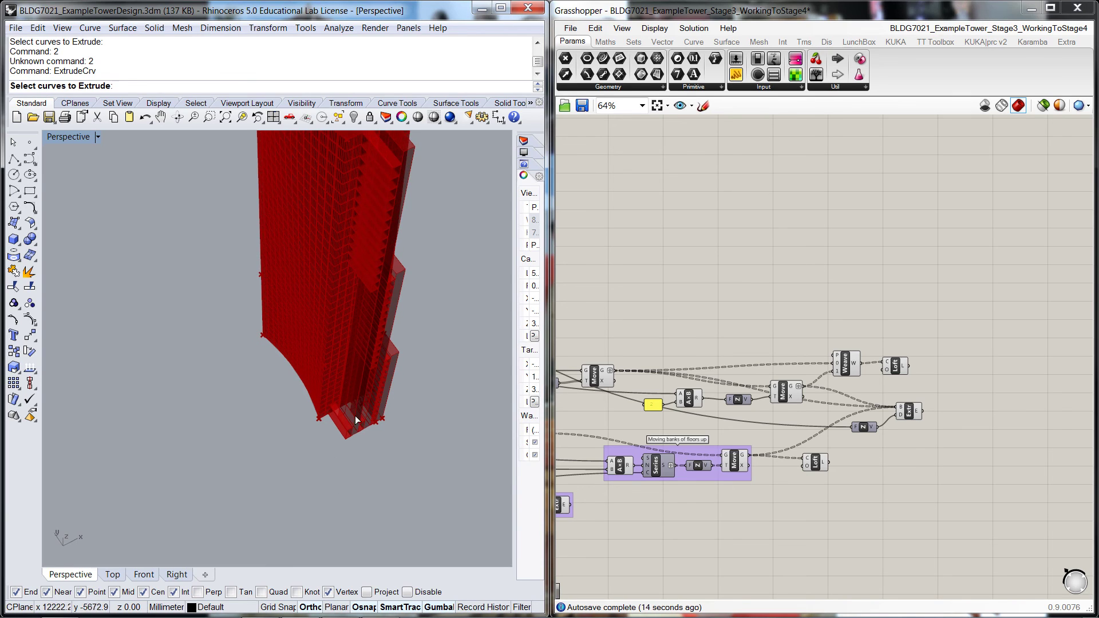
right_click_drag(355, 419, 393, 489, "shift")
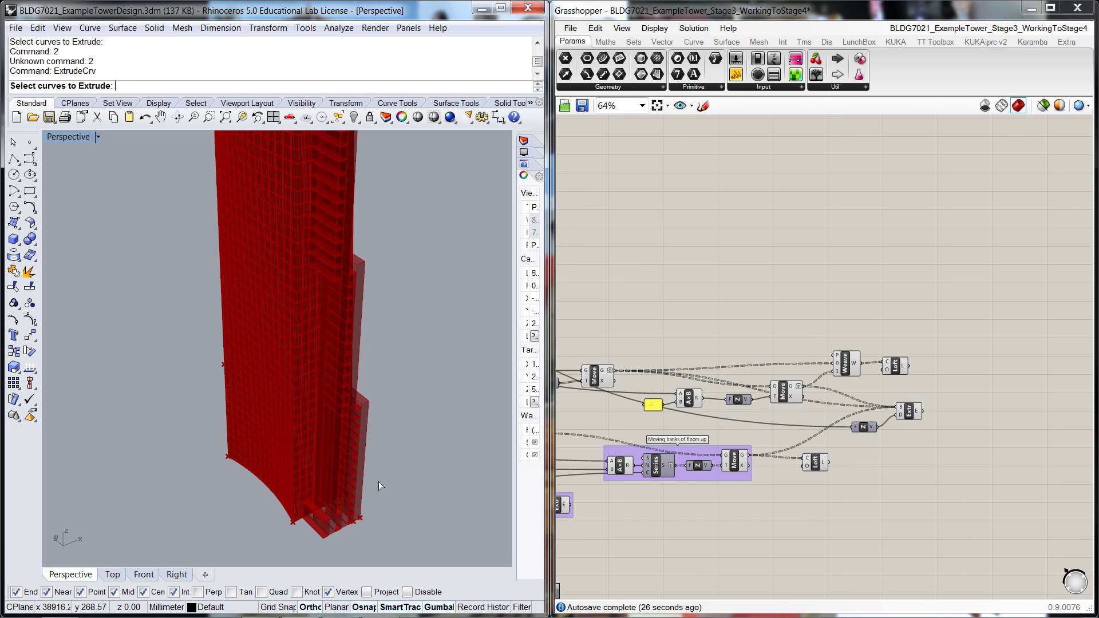
right_click_drag(386, 493, 361, 505)
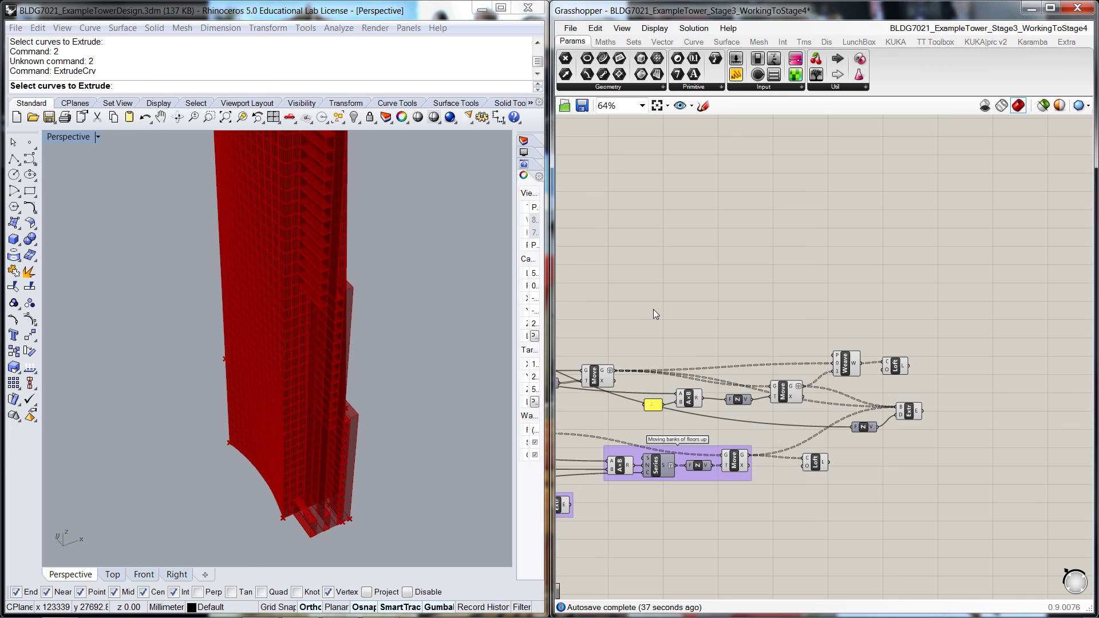
scroll(657, 305, "down", 3)
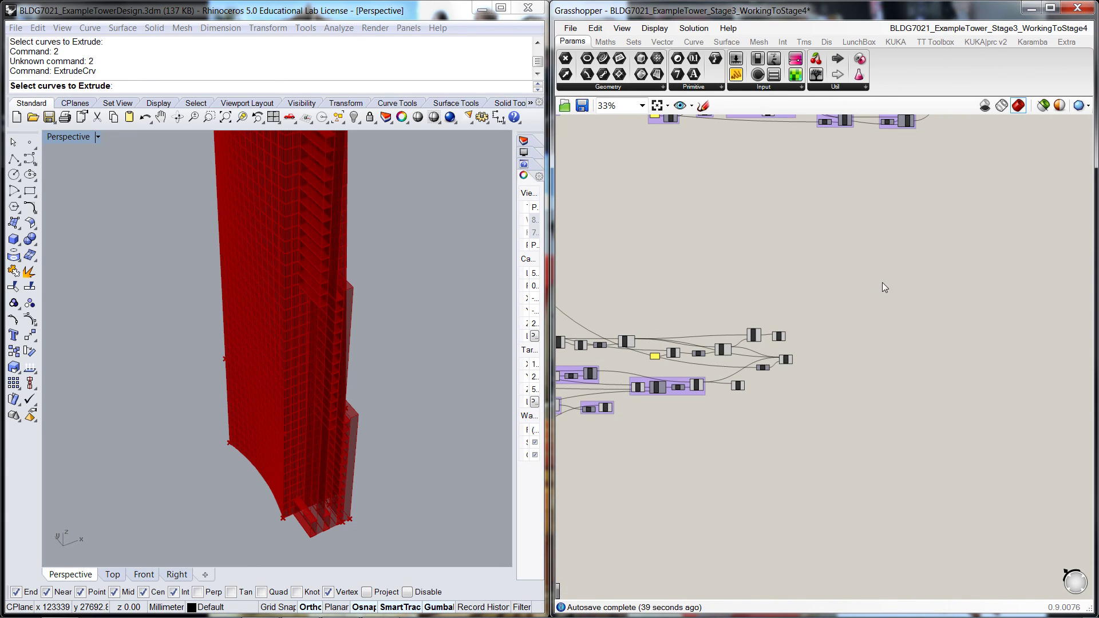
right_click_drag(696, 281, 926, 269)
scroll(925, 269, "down", 2)
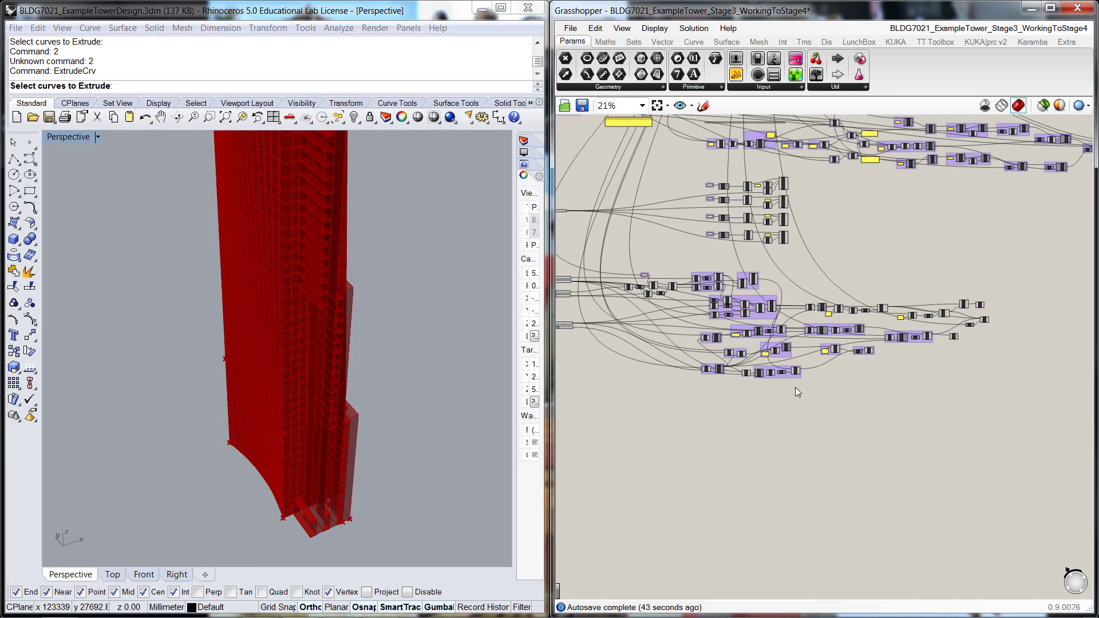
scroll(945, 382, "up", 1)
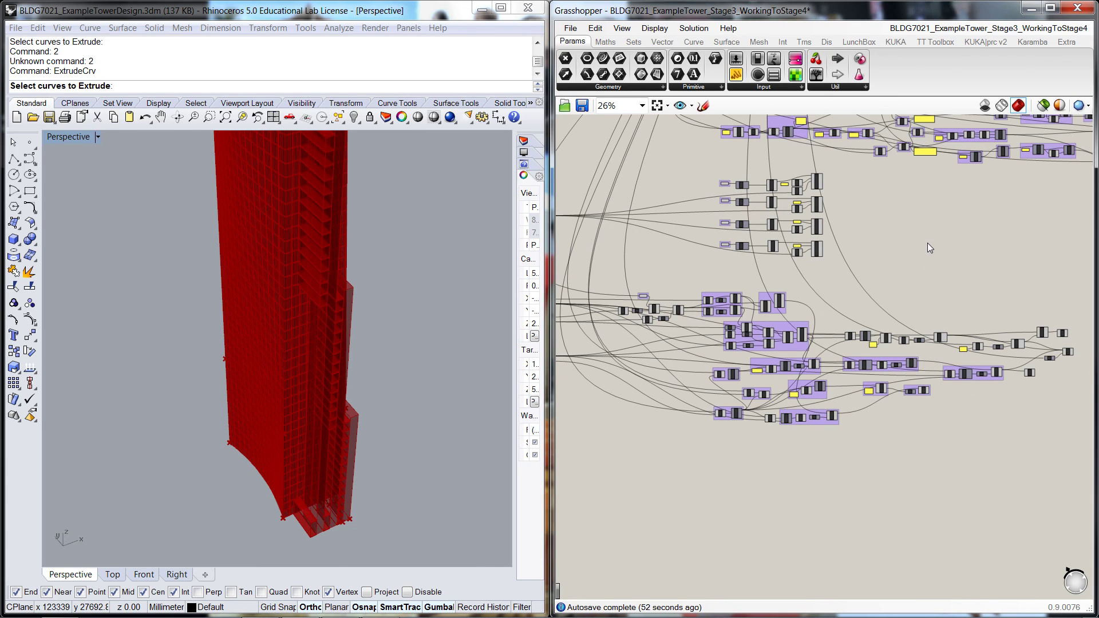
scroll(943, 259, "down", 1)
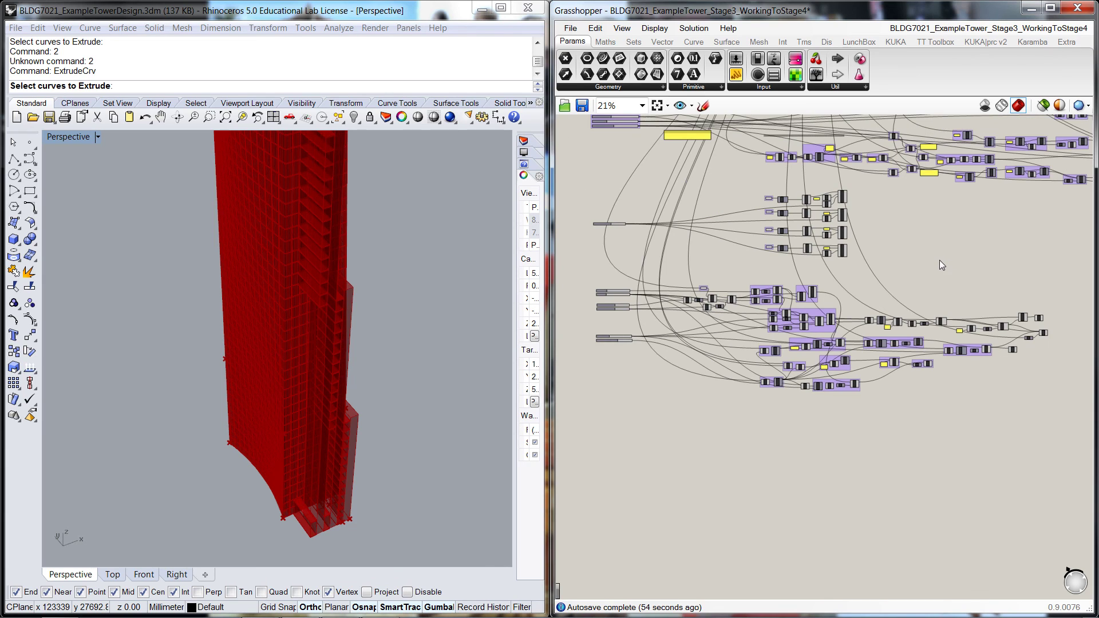
right_click_drag(939, 260, 963, 232)
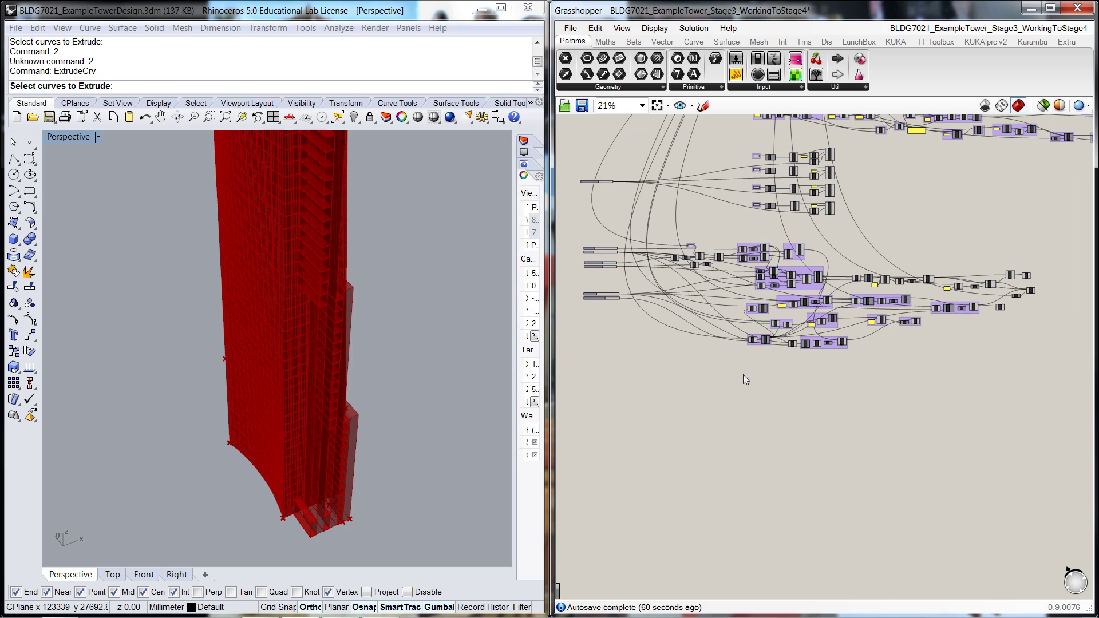